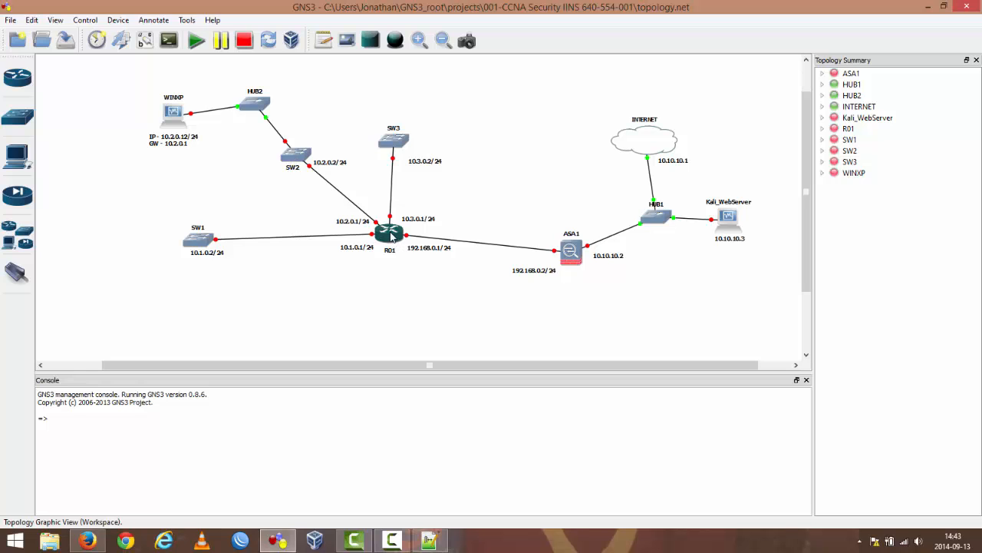
# Step: Inspect the hardware and connection details of router R01, firewall ASA1 and switch SW1 in the topology
pyautogui.moveTo(391, 234)
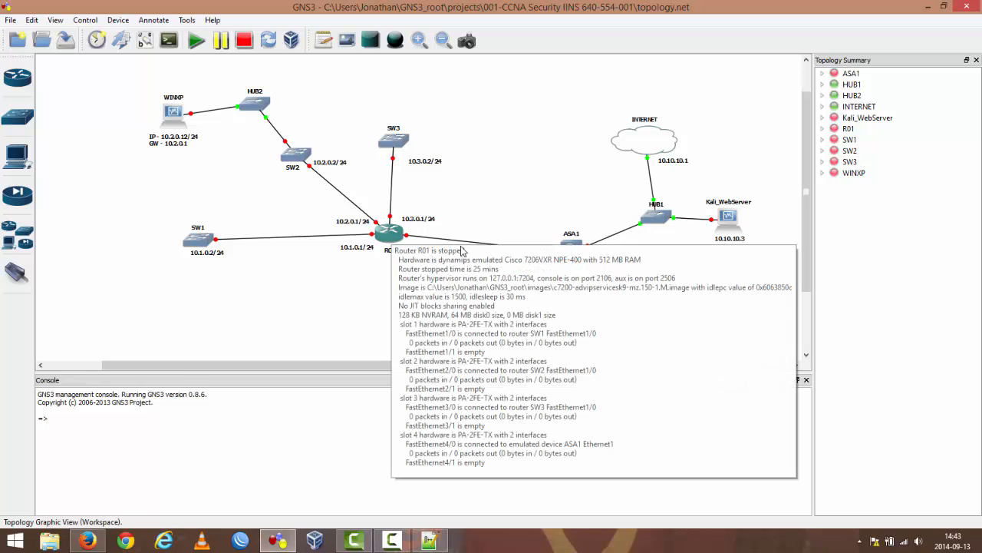
pyautogui.moveTo(571, 251)
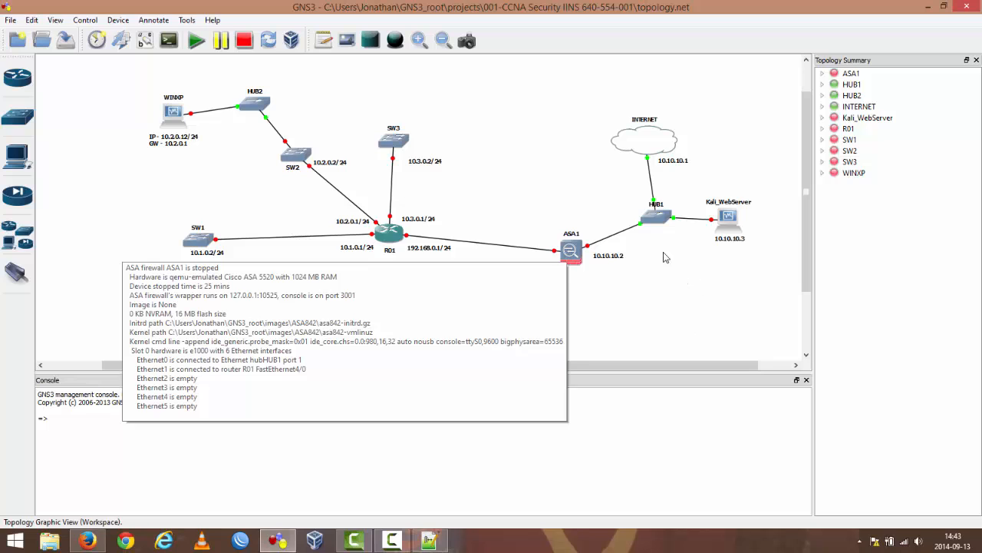
pyautogui.moveTo(644, 145)
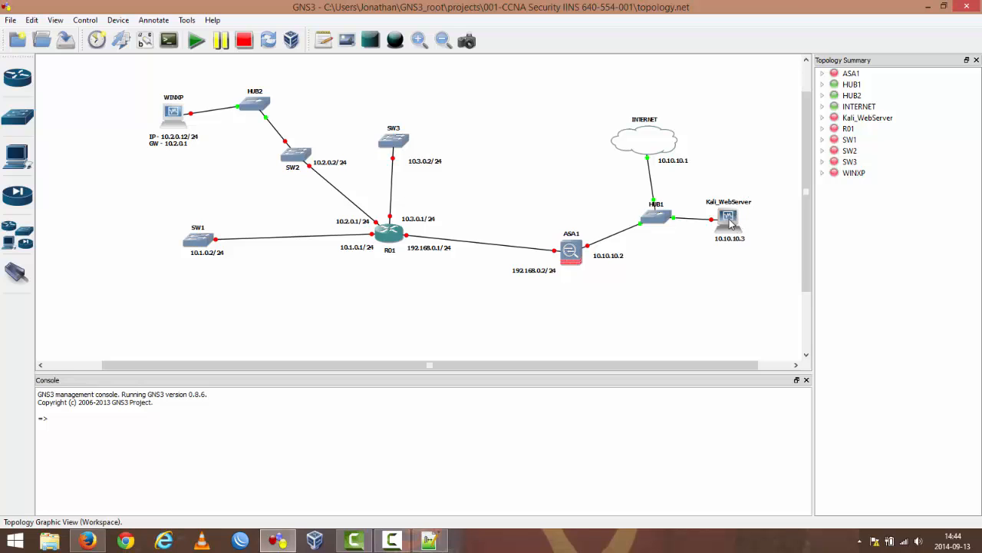
pyautogui.moveTo(730, 222)
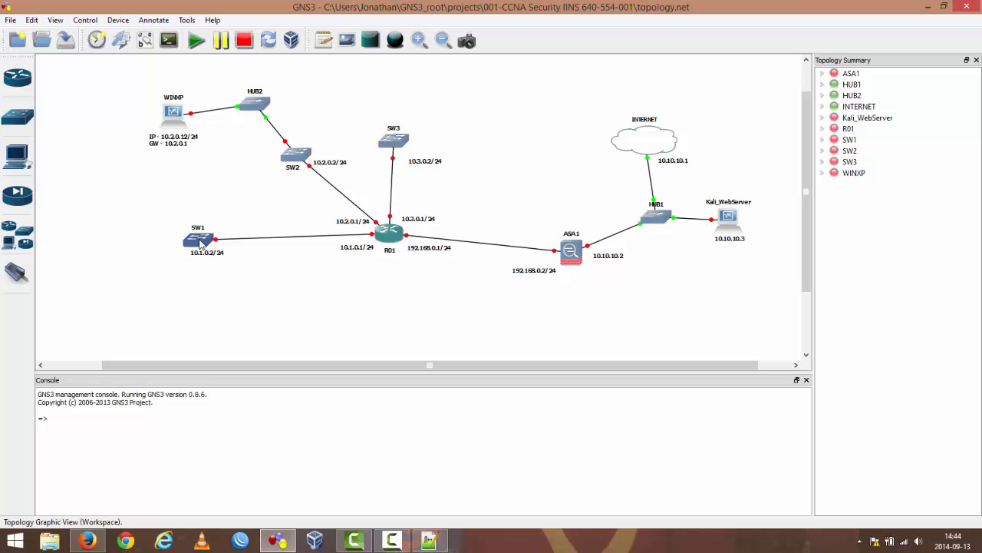
pyautogui.moveTo(201, 244)
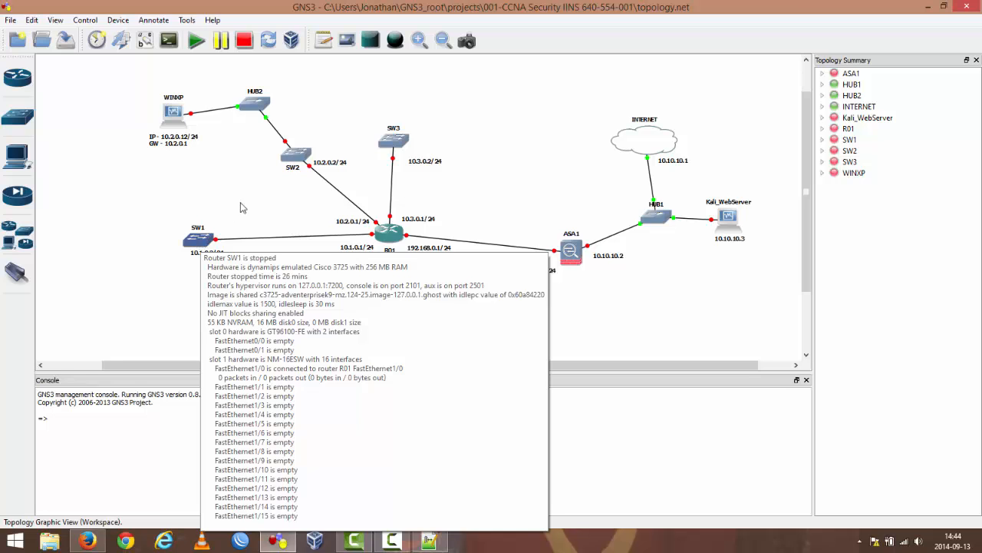
# Step: Check which adapters are installed in switch SW2's slots, leaving its node configuration unmodified
pyautogui.rightClick(293, 159)
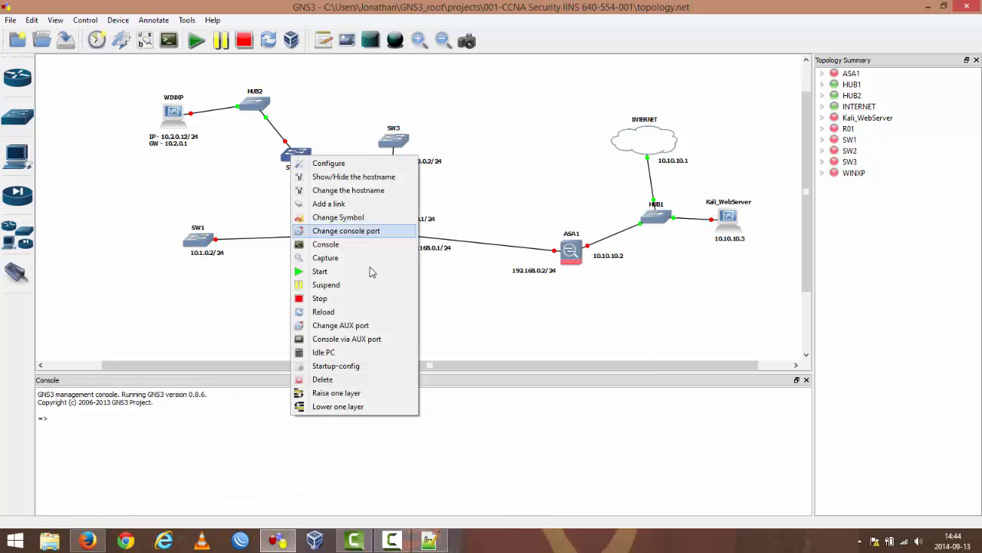
pyautogui.click(331, 162)
pyautogui.click(320, 142)
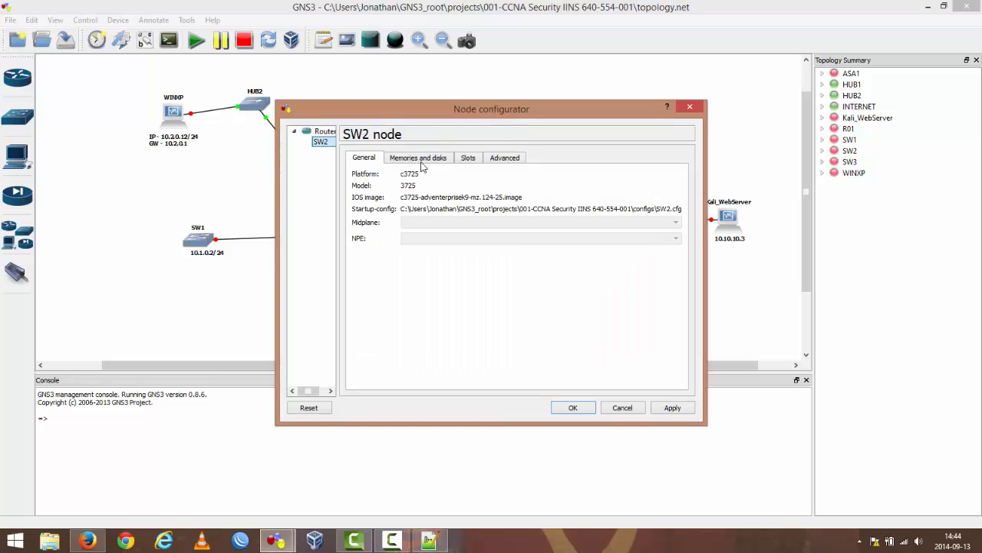
pyautogui.click(469, 159)
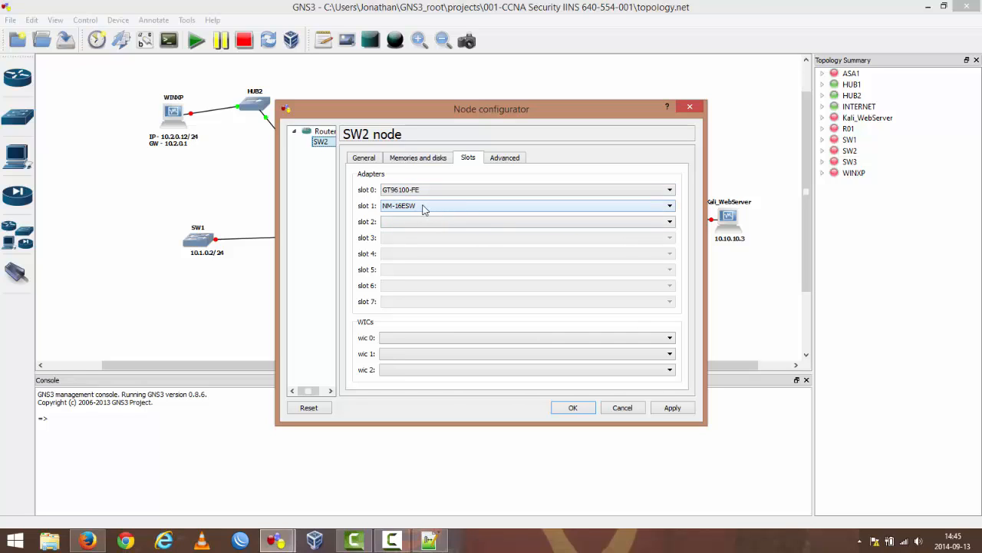
pyautogui.click(623, 408)
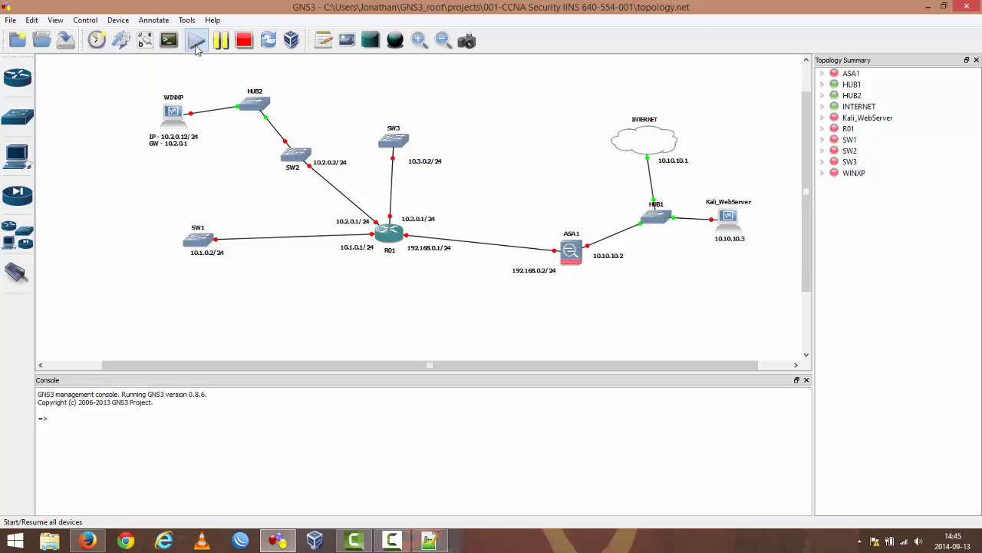
# Step: Start all devices in the topology and minimize the WINXP-GNSTest and KALI virtual machine windows
pyautogui.click(197, 42)
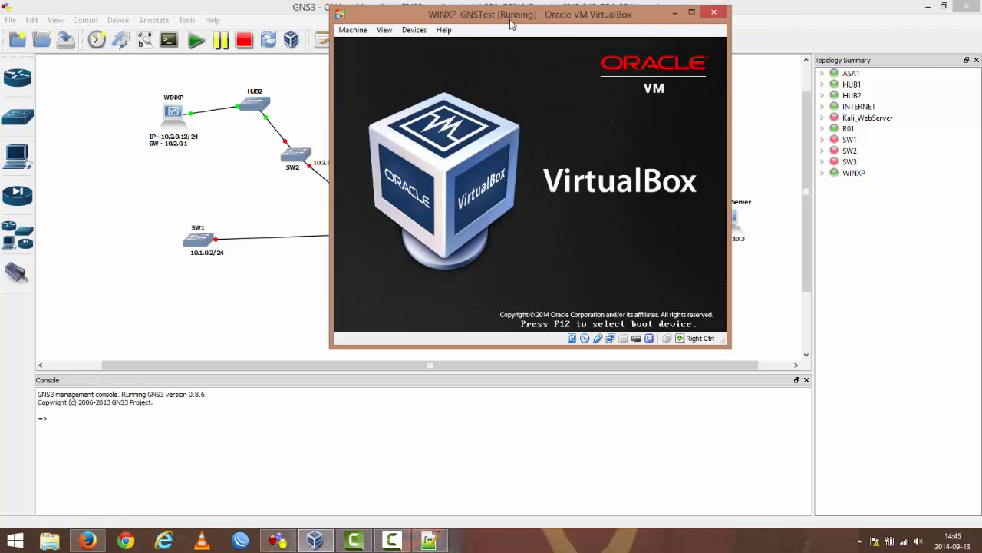
pyautogui.moveTo(510, 23); pyautogui.dragTo(224, 154)
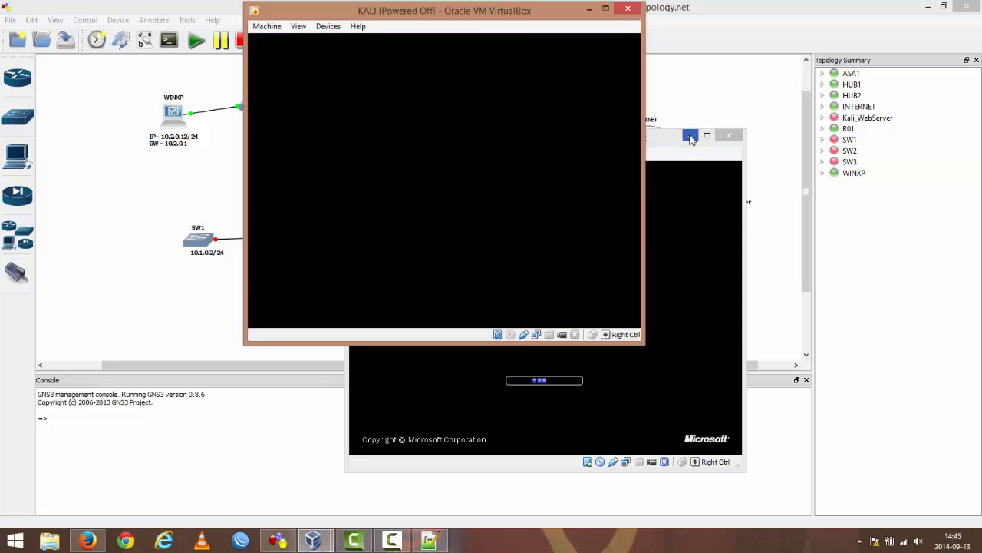
pyautogui.click(692, 137)
pyautogui.moveTo(381, 6); pyautogui.dragTo(166, 43)
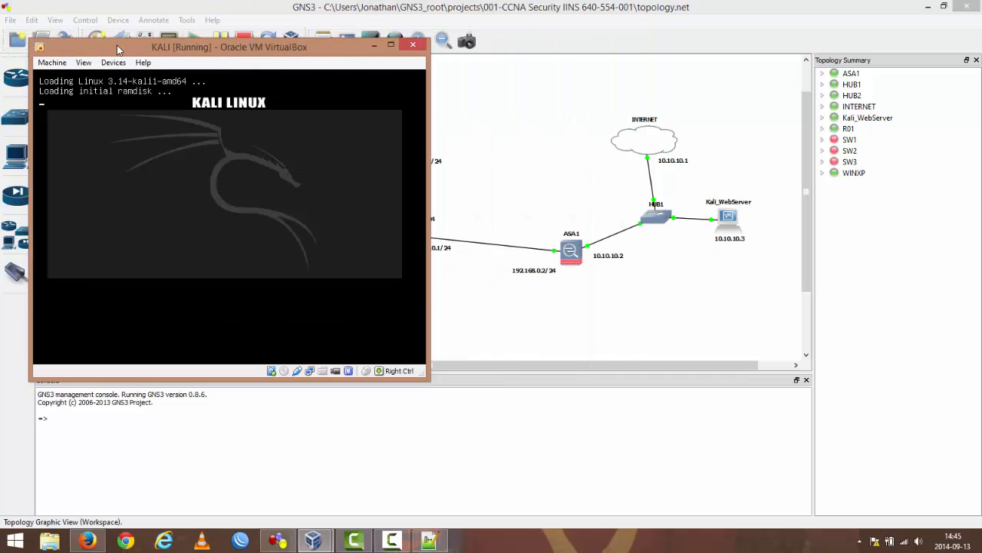
pyautogui.moveTo(111, 47); pyautogui.dragTo(242, 63)
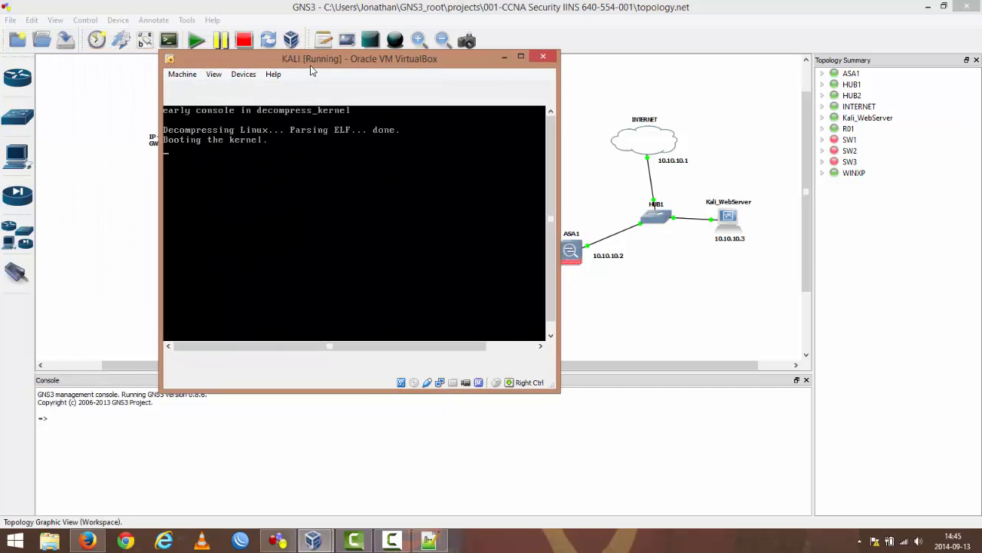
pyautogui.click(503, 57)
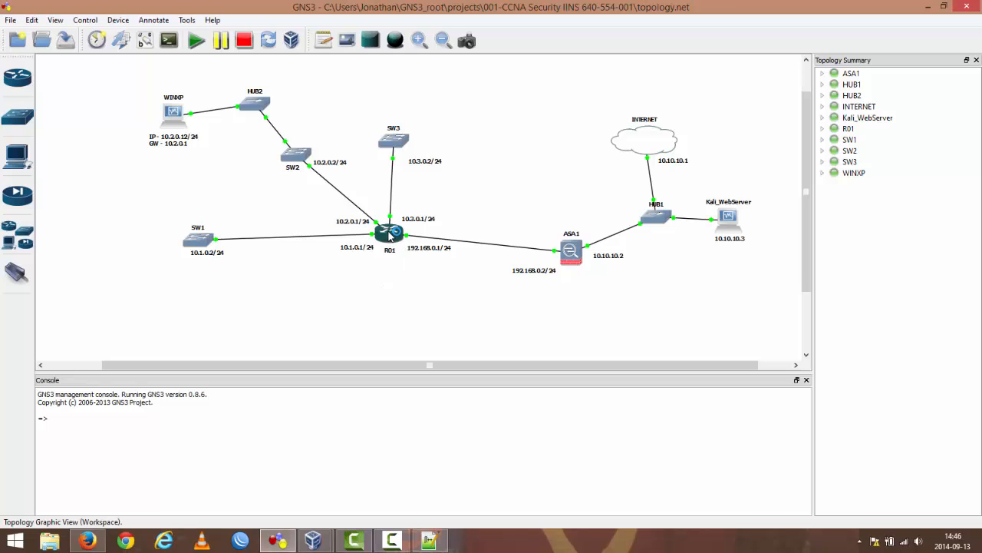
# Step: Open router R01's console, list its interfaces with show ip int brief, and move the console to view the topology alongside
pyautogui.doubleClick(390, 235)
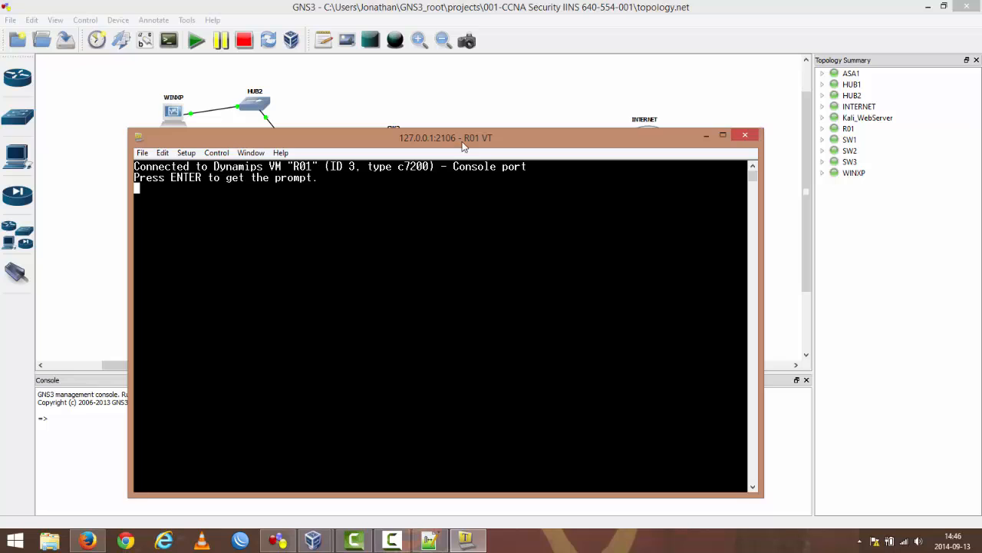
pyautogui.press('Return')
pyautogui.moveTo(464, 145); pyautogui.dragTo(486, 67)
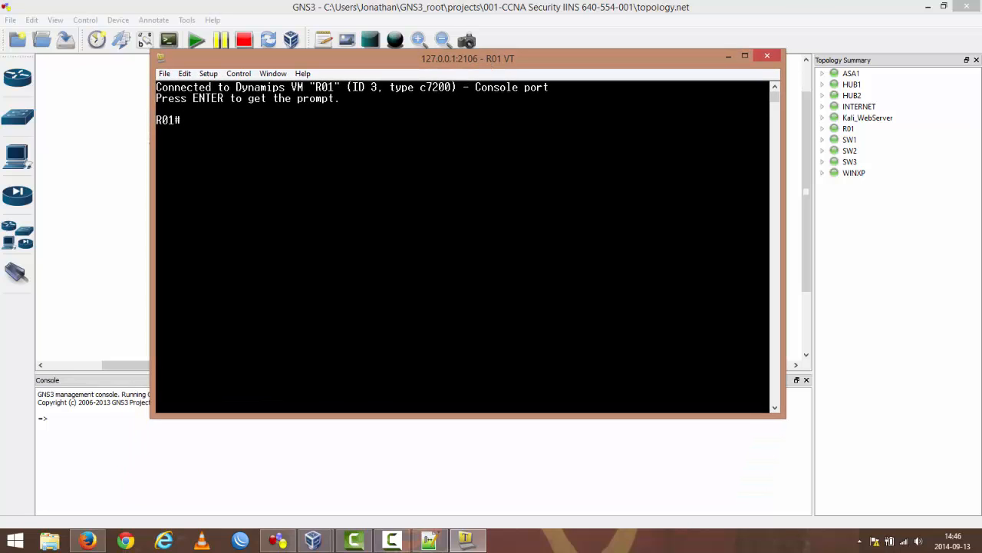
pyautogui.write('show ip int brief')
pyautogui.press('Return')
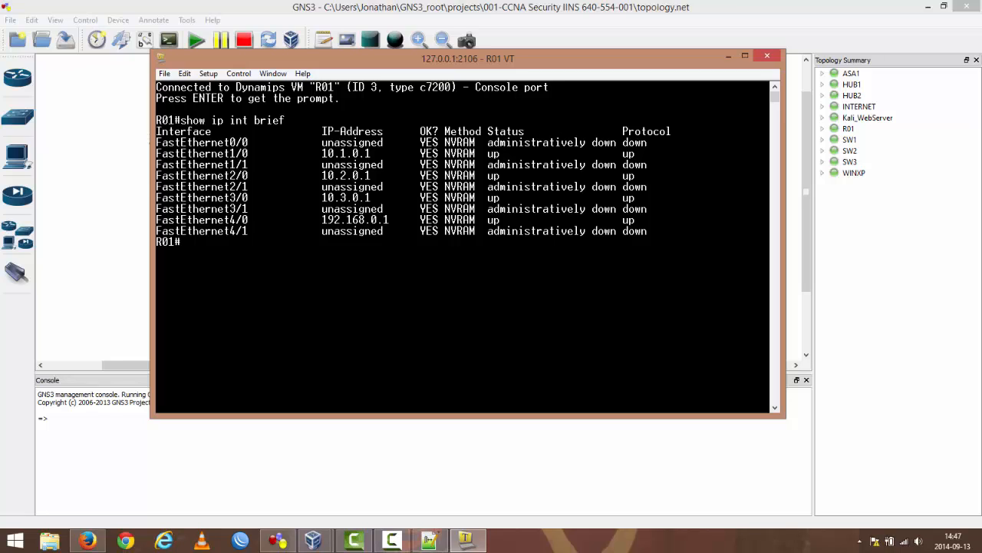
pyautogui.moveTo(419, 58); pyautogui.dragTo(662, 137)
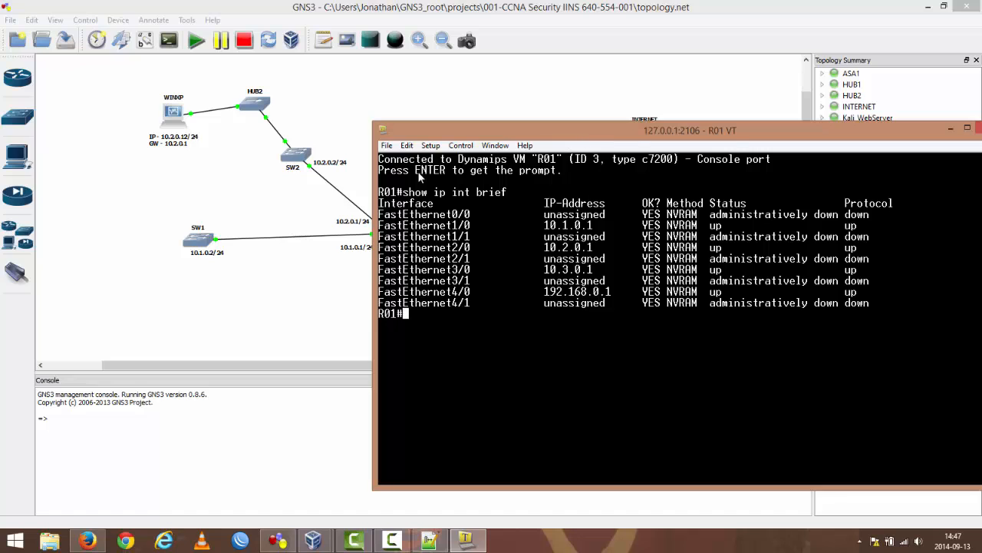
pyautogui.moveTo(582, 137); pyautogui.dragTo(0, 139)
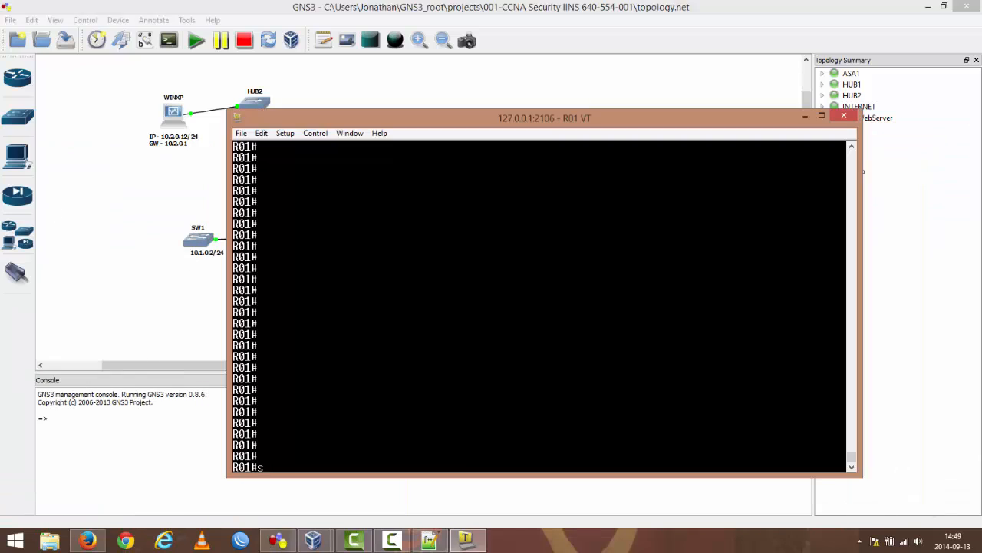
# Step: List R01's interface summary again with the command sh ip int brief
pyautogui.write('sow ip rou')
pyautogui.press('BackSpace')
pyautogui.press('BackSpace')
pyautogui.press('BackSpace')
pyautogui.press('BackSpace')
pyautogui.press('BackSpace')
pyautogui.press('BackSpace')
pyautogui.press('BackSpace')
pyautogui.press('BackSpace')
pyautogui.press('BackSpace')
pyautogui.write('h ip int brief')
pyautogui.press('Return')
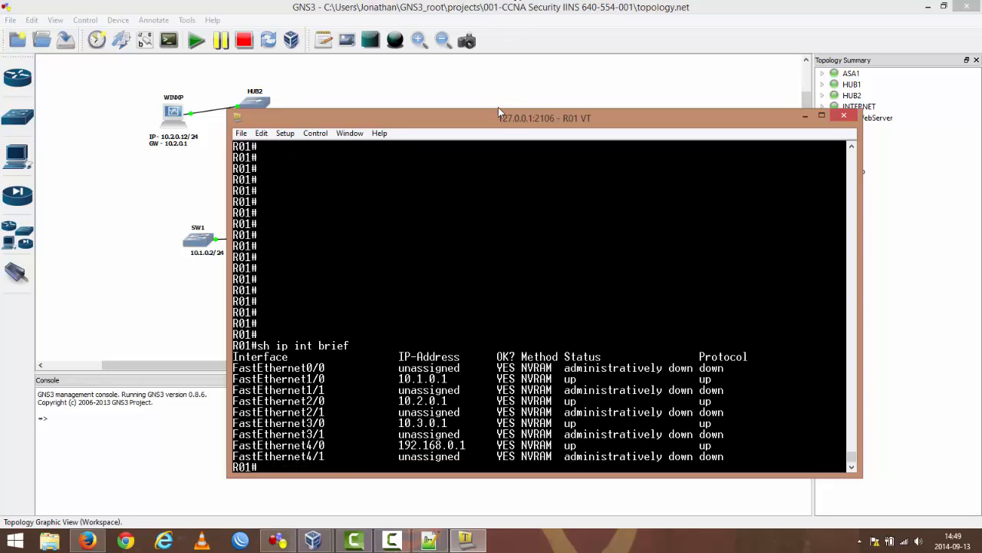
# Step: Reposition the R01 console window to compare its interface addresses with the labels in the topology diagram
pyautogui.moveTo(511, 121); pyautogui.dragTo(762, 74)
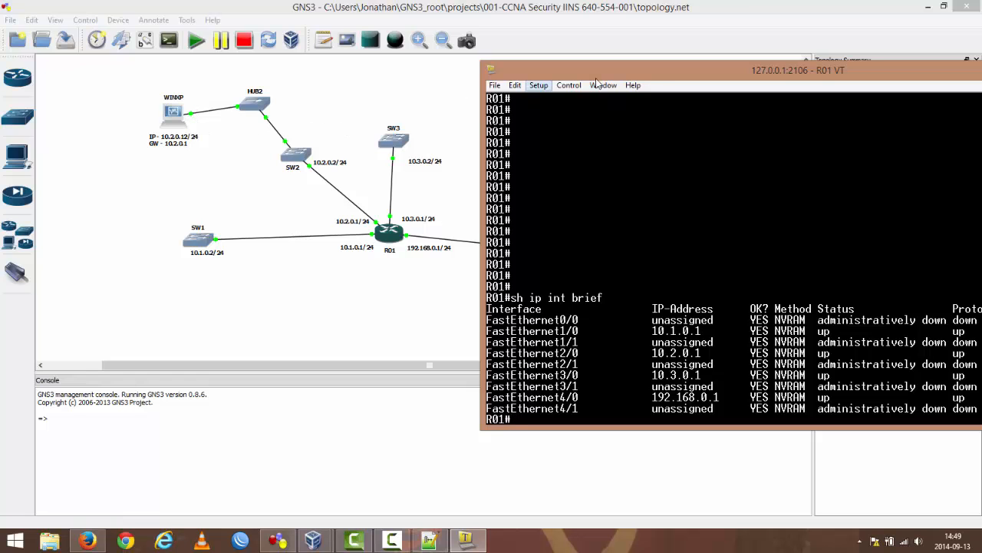
pyautogui.moveTo(650, 75); pyautogui.dragTo(698, 90)
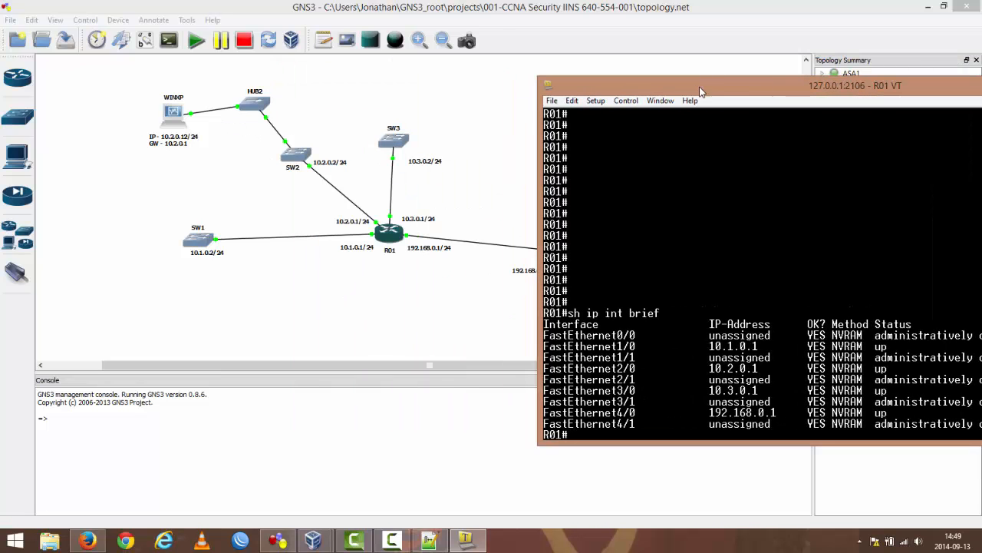
pyautogui.moveTo(700, 93); pyautogui.dragTo(224, 60)
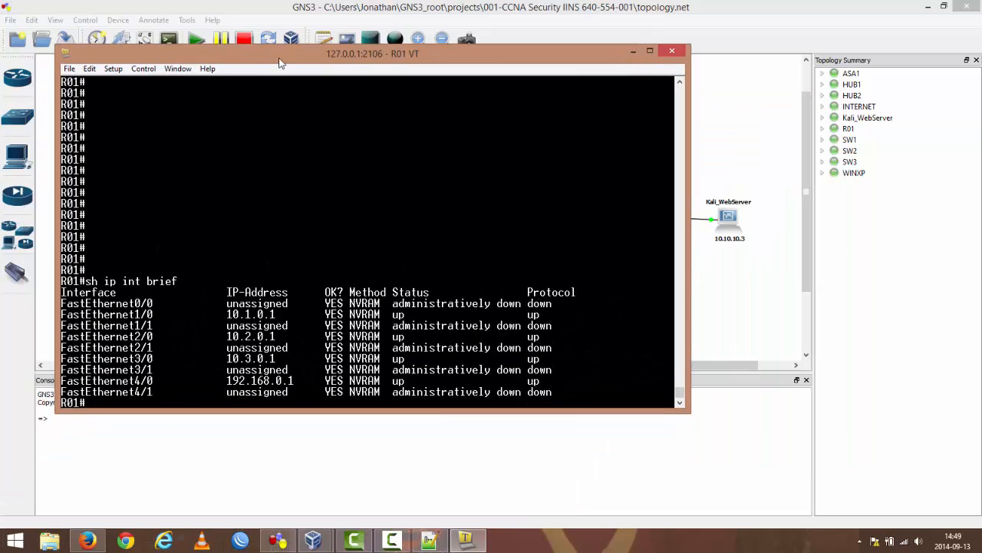
pyautogui.moveTo(293, 63); pyautogui.dragTo(321, 347)
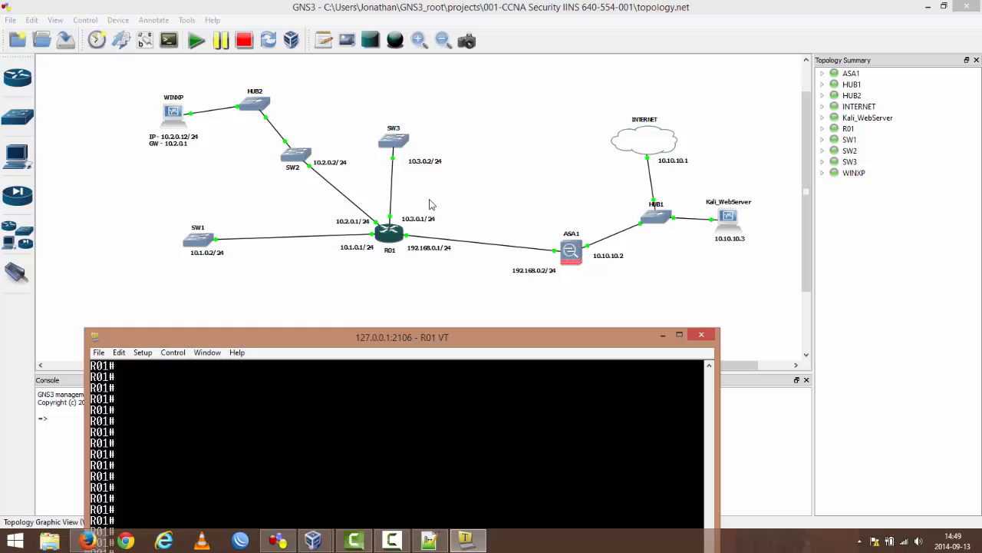
pyautogui.moveTo(419, 338); pyautogui.dragTo(540, 299)
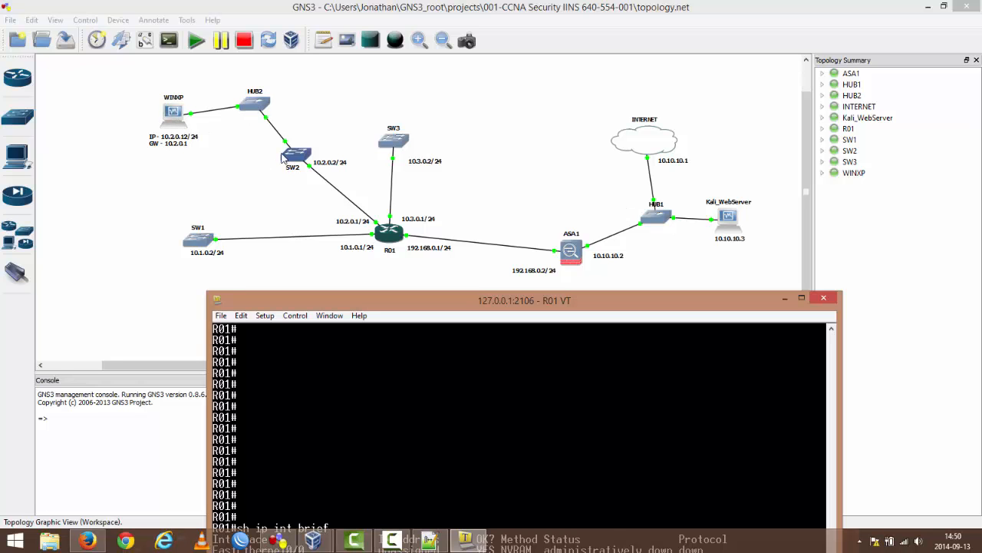
pyautogui.moveTo(433, 298); pyautogui.dragTo(323, 90)
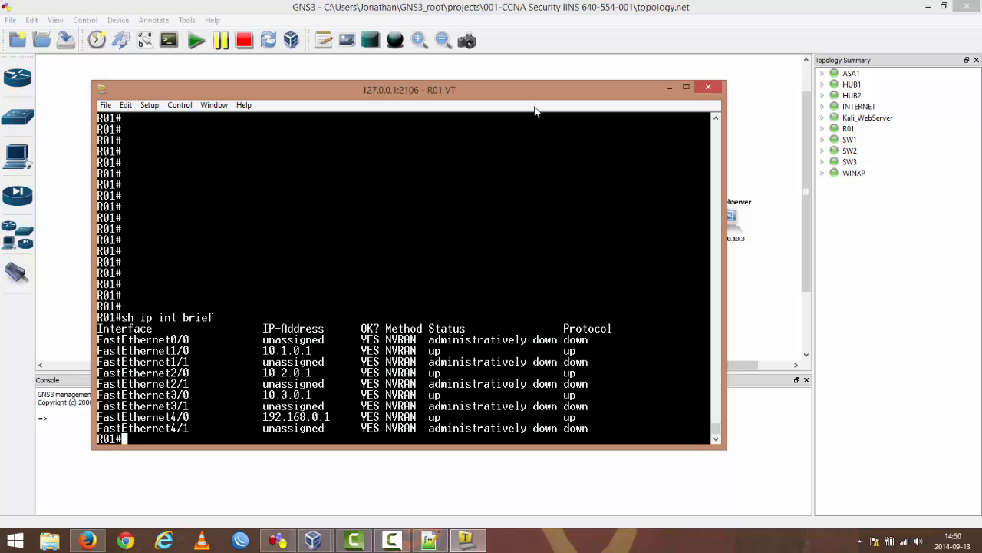
pyautogui.moveTo(504, 91); pyautogui.dragTo(578, 96)
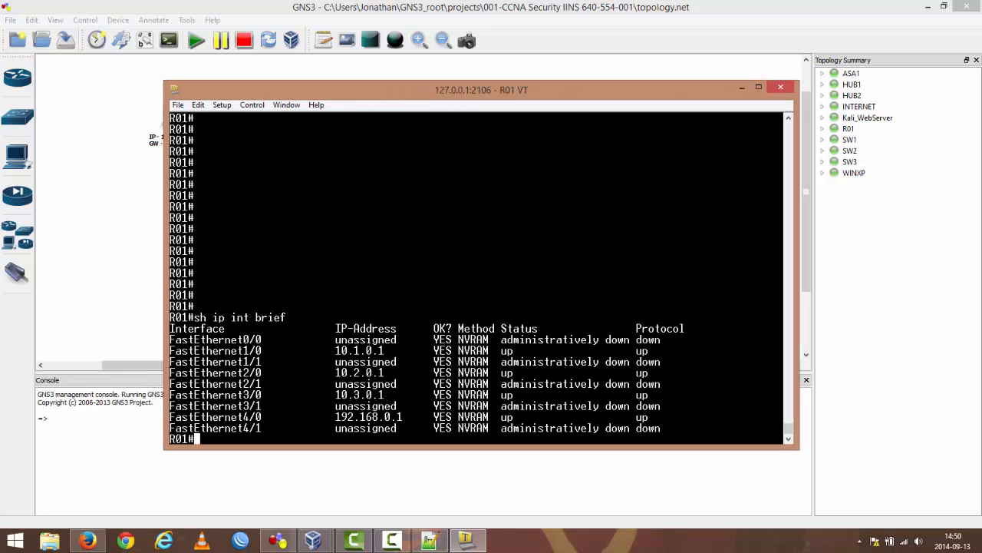
# Step: Display R01's complete configuration with show running-config, read it through to the end, and minimize the console
pyautogui.write('i')
pyautogui.press('Tab')
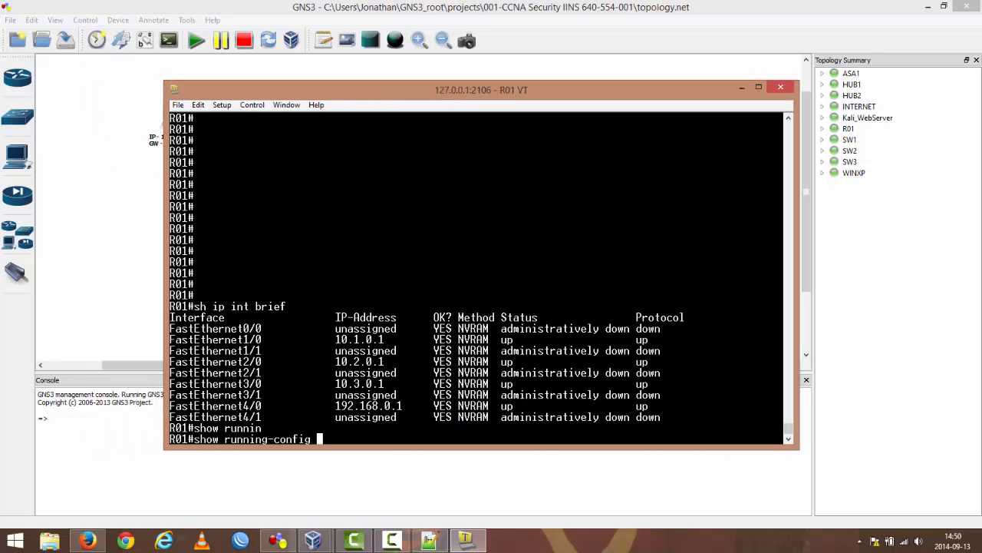
pyautogui.press('Return')
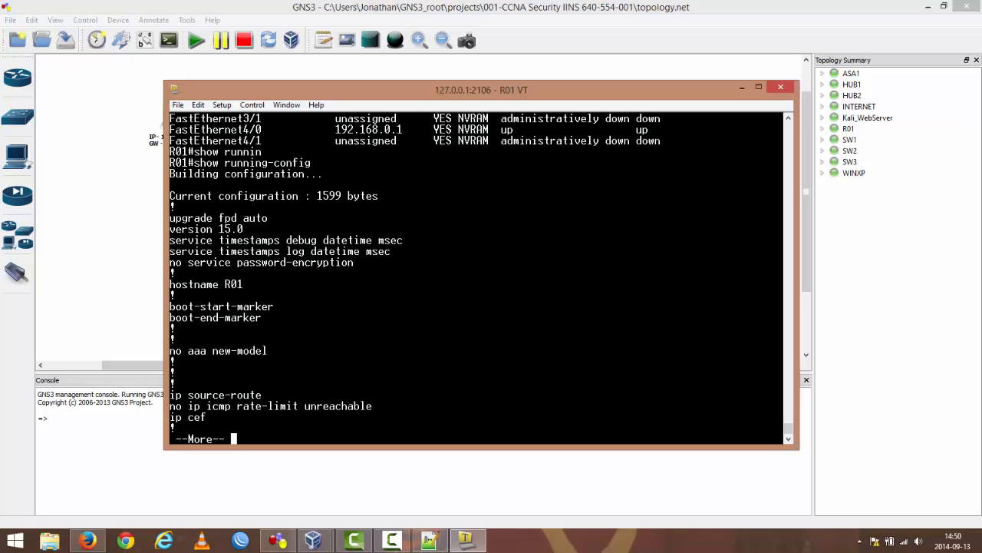
pyautogui.press('space')
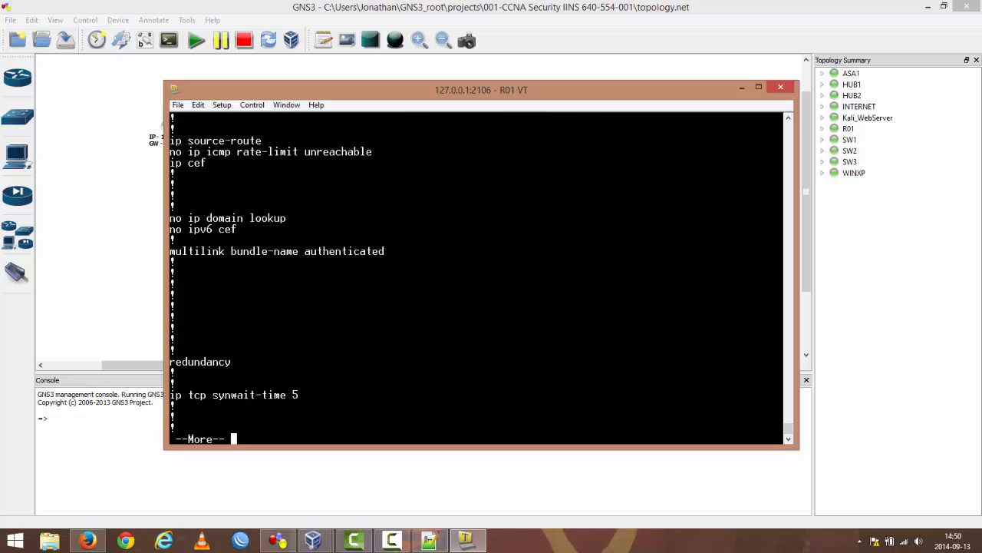
pyautogui.press('space')
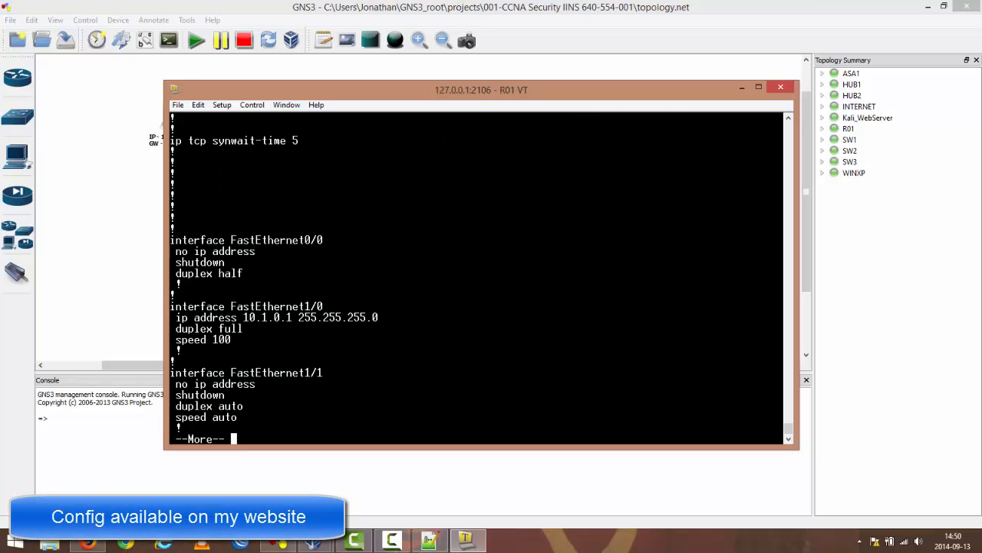
pyautogui.press('space')
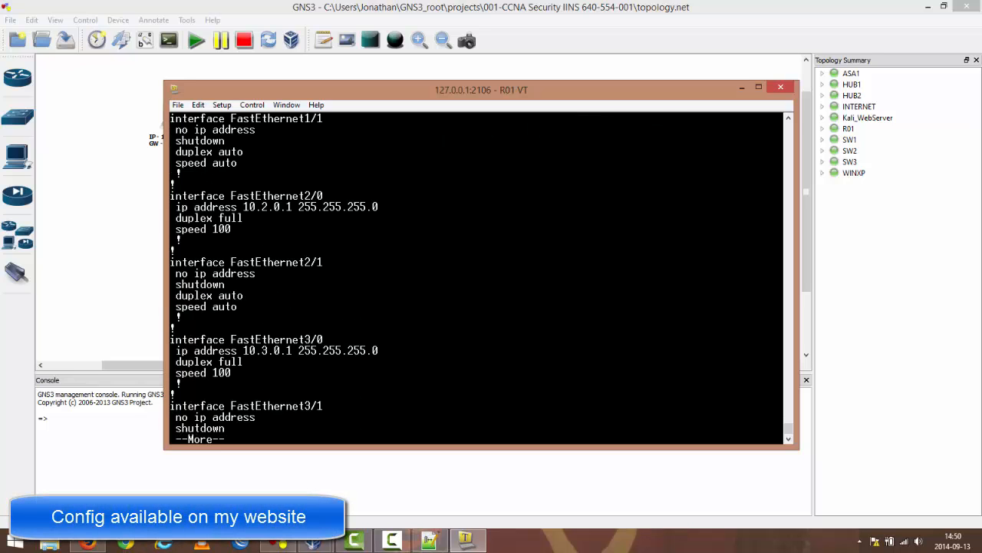
pyautogui.press('space')
pyautogui.press('space')
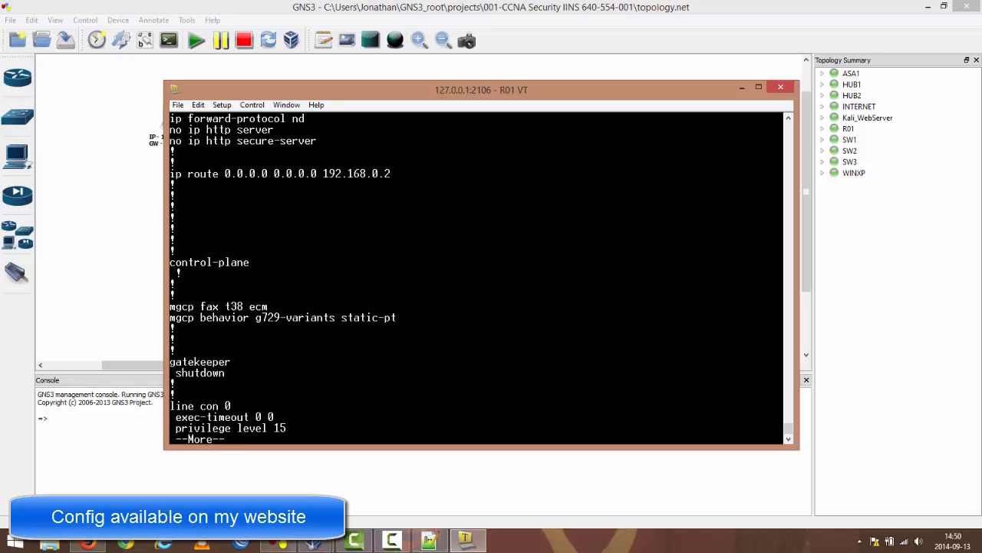
pyautogui.press('space')
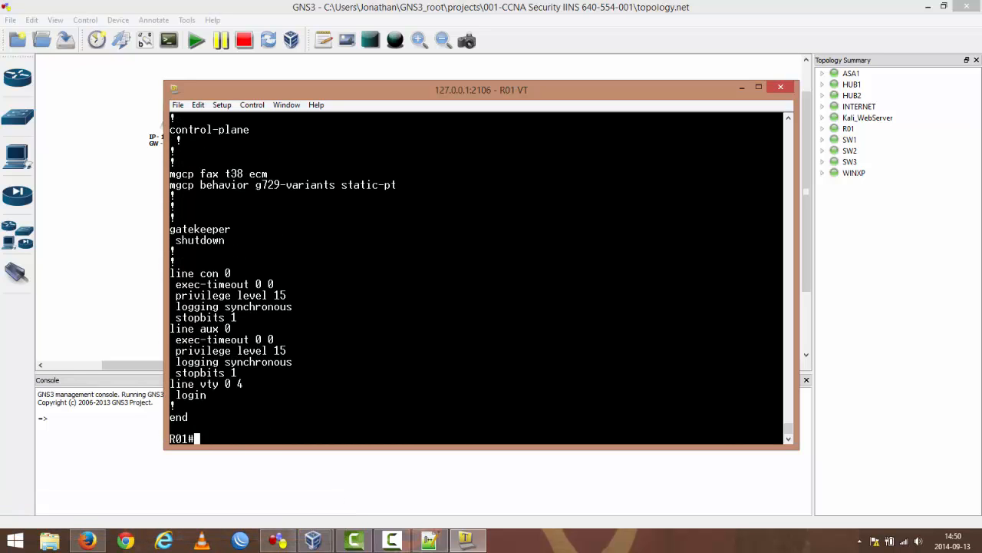
pyautogui.click(742, 88)
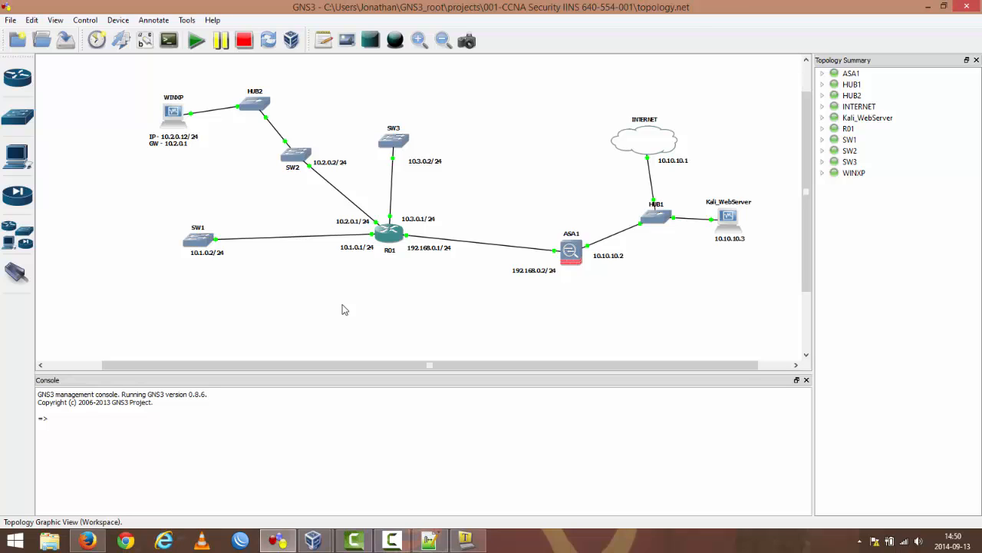
# Step: Open switch SW1's console, list all its interfaces with show ip int brief, and move the console to uncover SW1 in the topology
pyautogui.doubleClick(198, 243)
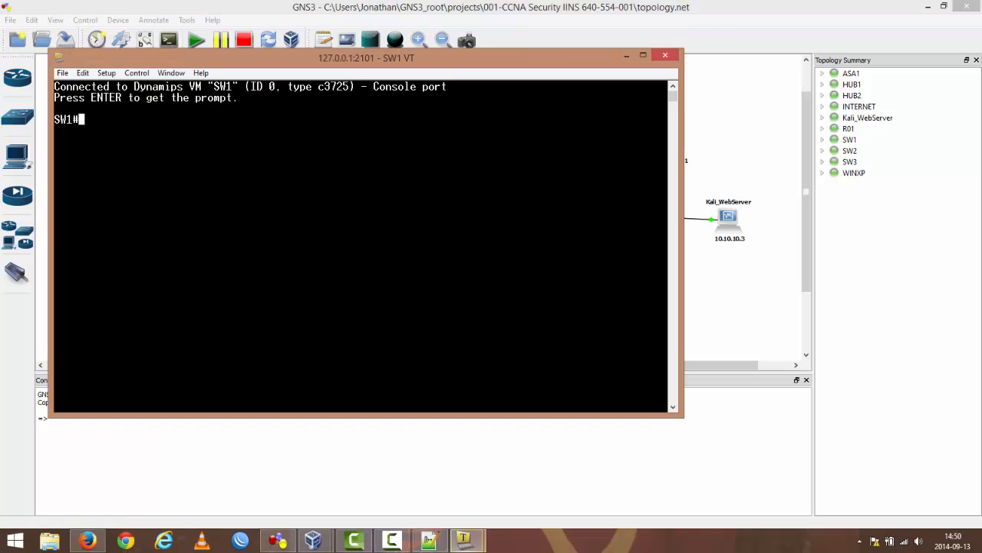
pyautogui.write('show ip int brief')
pyautogui.press('Return')
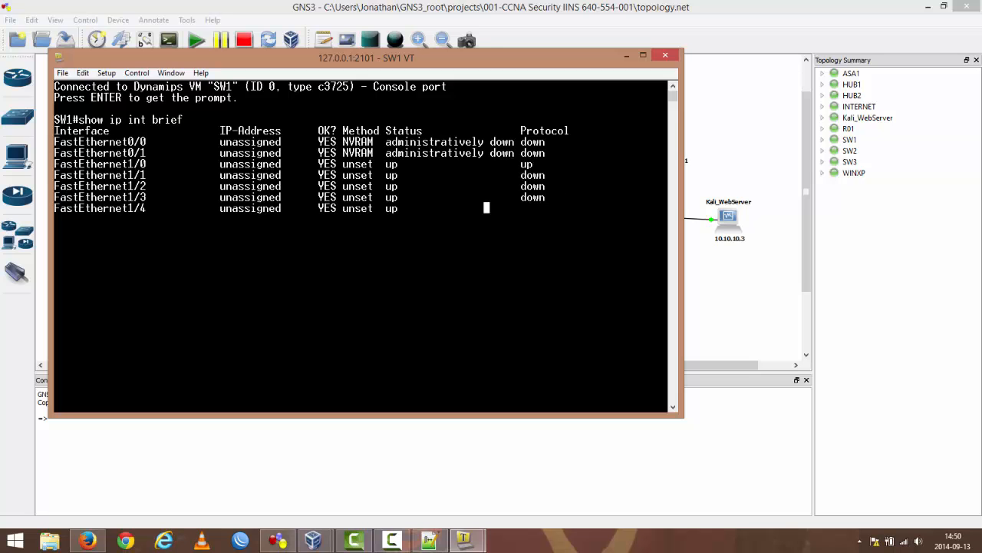
pyautogui.press('space')
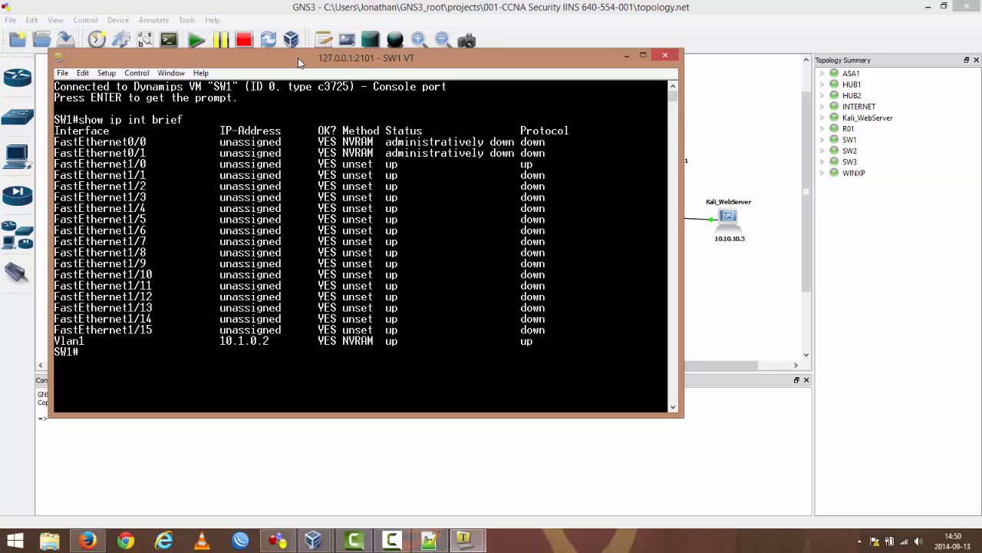
pyautogui.moveTo(298, 57); pyautogui.dragTo(540, 79)
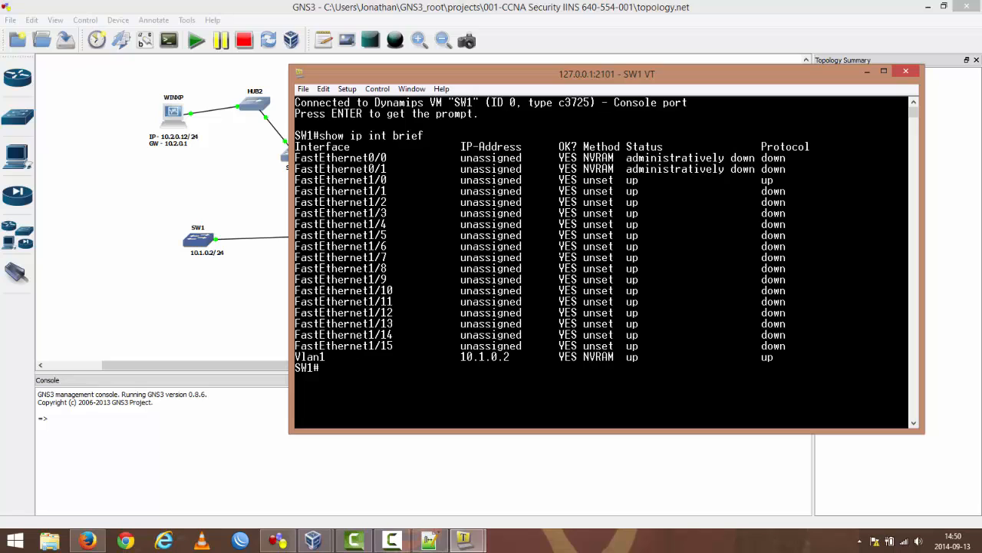
# Step: Check SW1's routing information with show ip route and reposition its console slightly
pyautogui.write('show ip route')
pyautogui.press('Return')
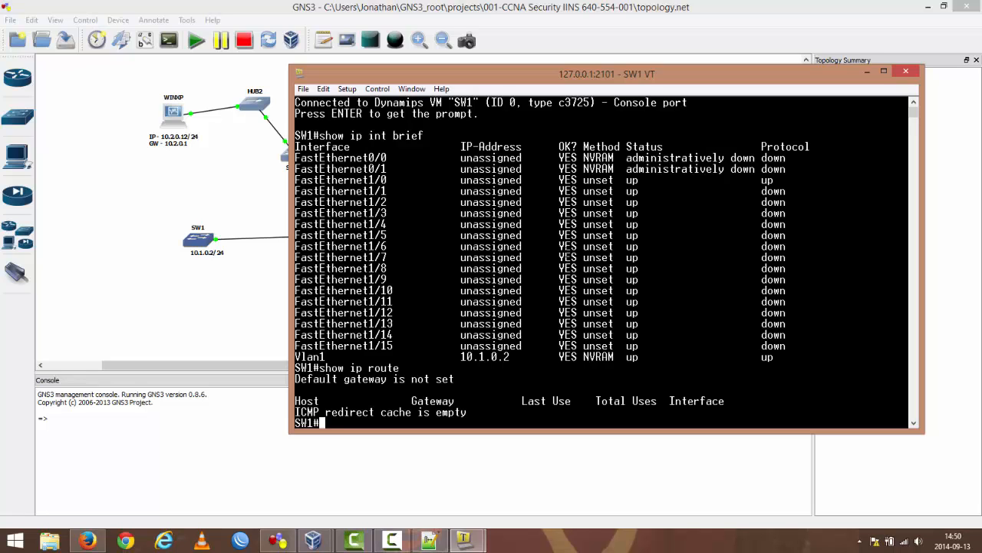
pyautogui.moveTo(567, 74); pyautogui.dragTo(551, 63)
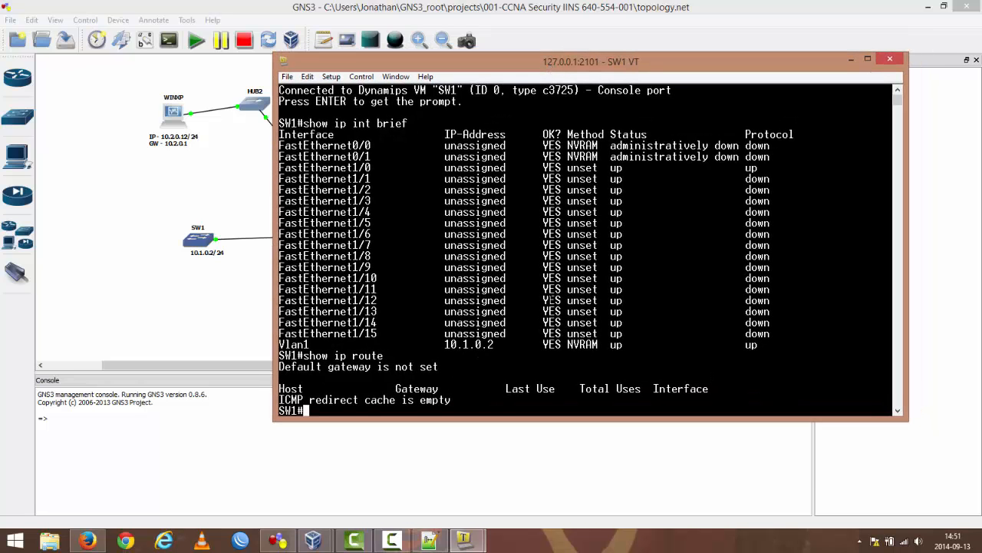
# Step: Display SW1's full configuration with show running-config and page through it to the end
pyautogui.write('show runnin')
pyautogui.press('Tab')
pyautogui.press('Return')
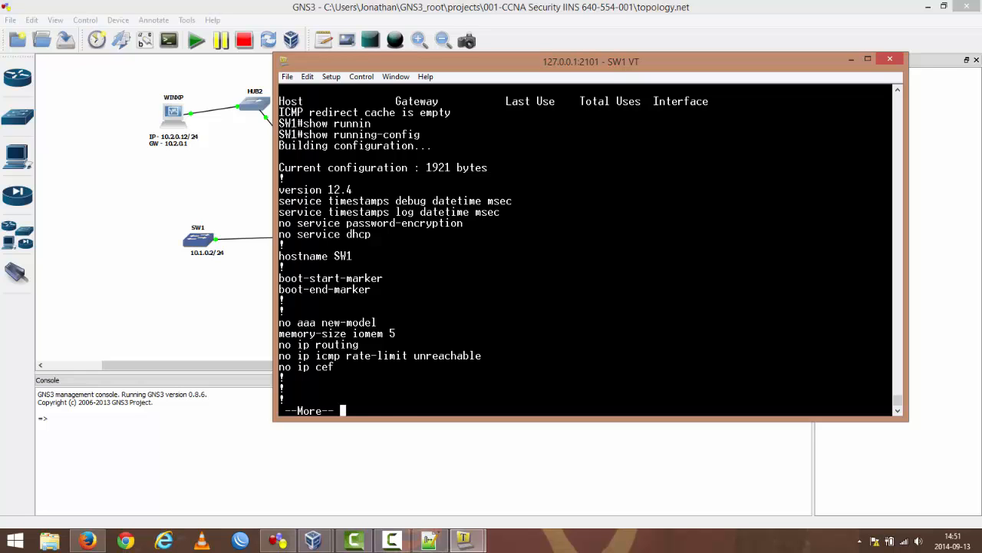
pyautogui.press('space')
pyautogui.press('space')
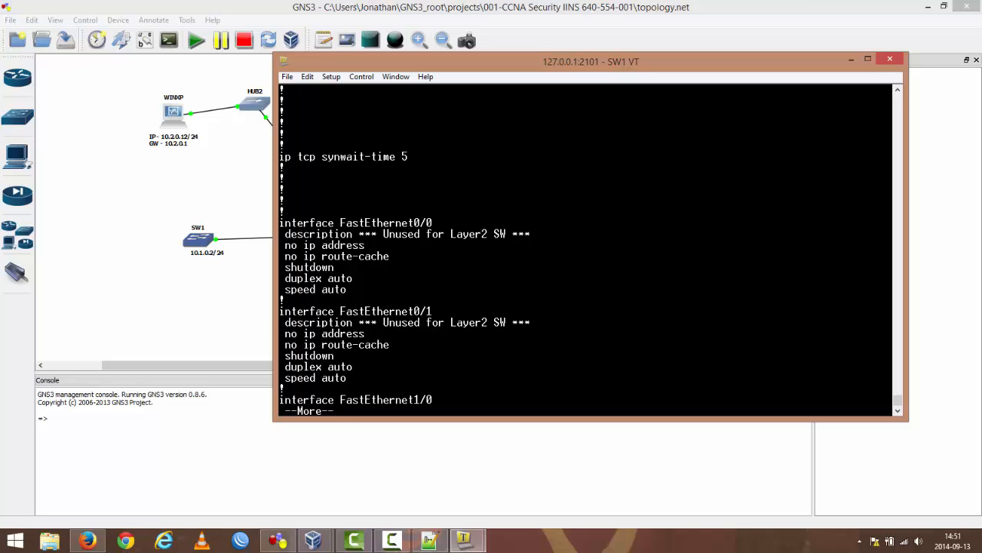
pyautogui.press('space')
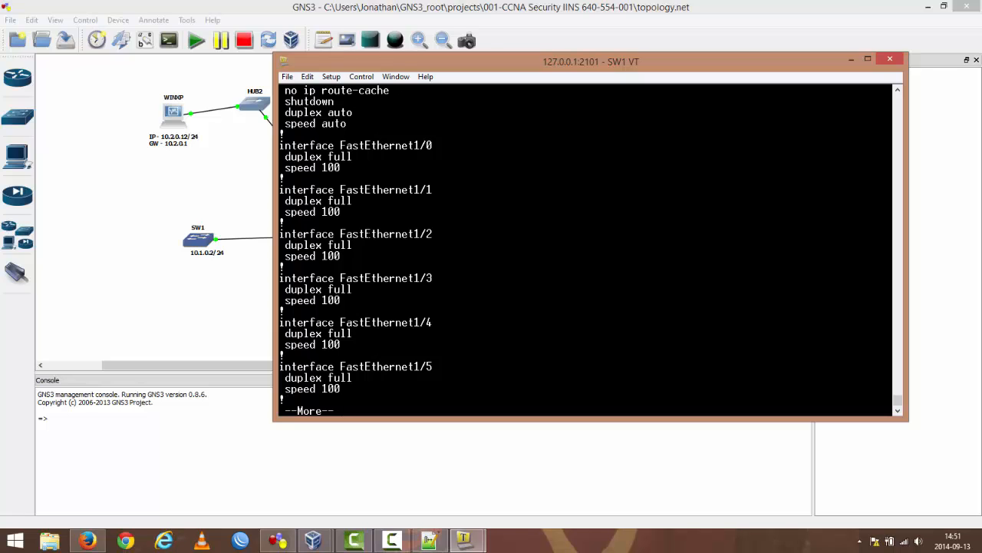
pyautogui.press('space')
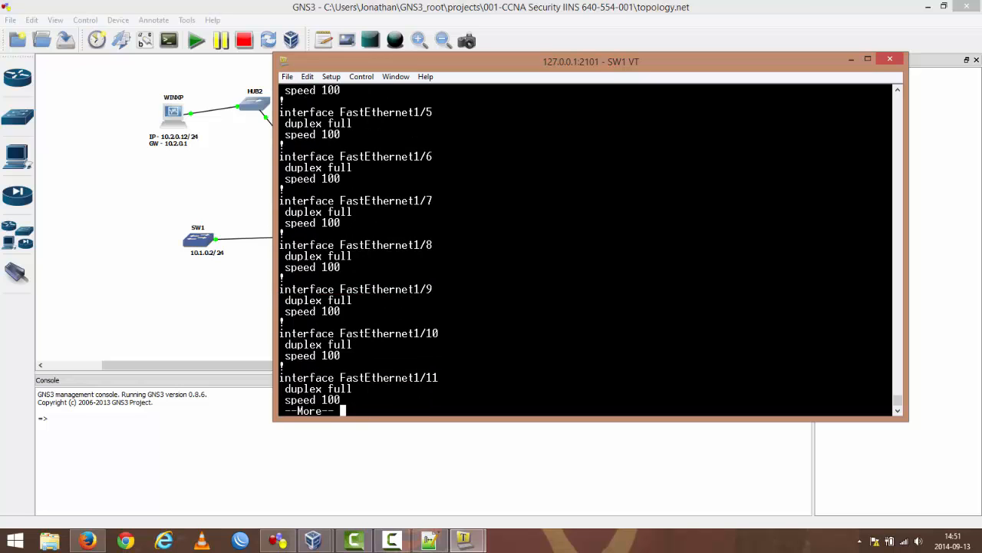
pyautogui.press('space')
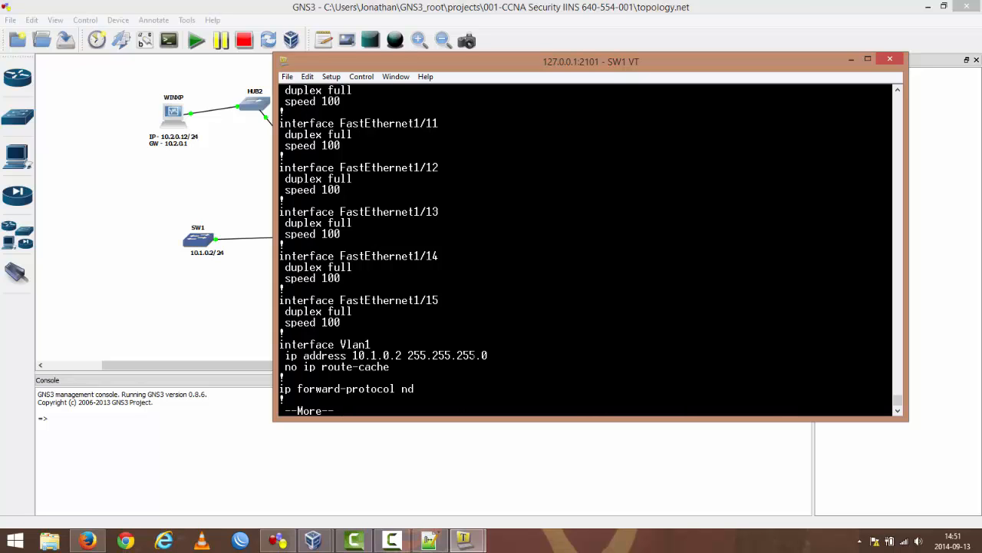
pyautogui.press('space')
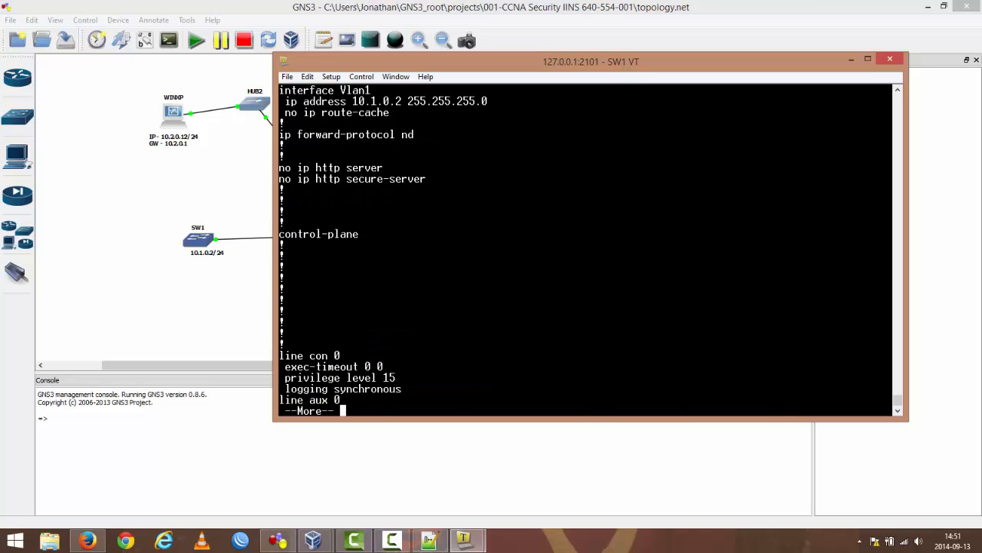
pyautogui.press('space')
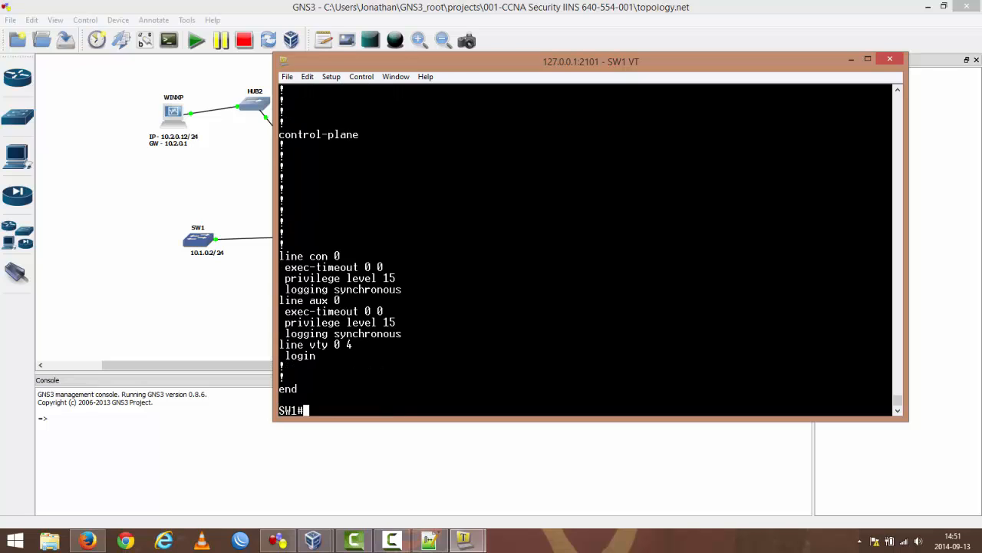
# Step: Ping 10.1.0.1 from SW1, compare the address with the topology labels, and close the SW1 console
pyautogui.write('ping 10.1.0.1')
pyautogui.press('Return')
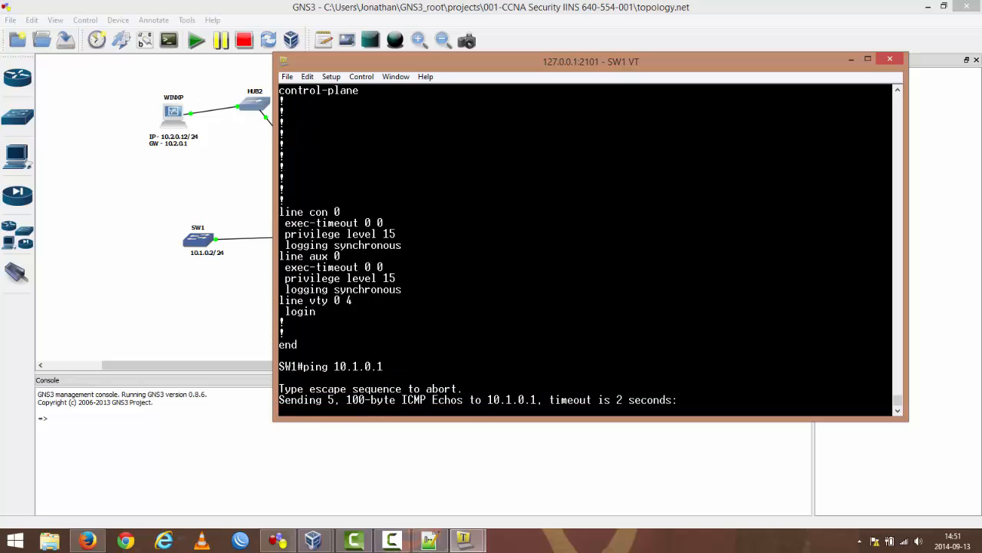
pyautogui.moveTo(477, 67); pyautogui.dragTo(531, 62)
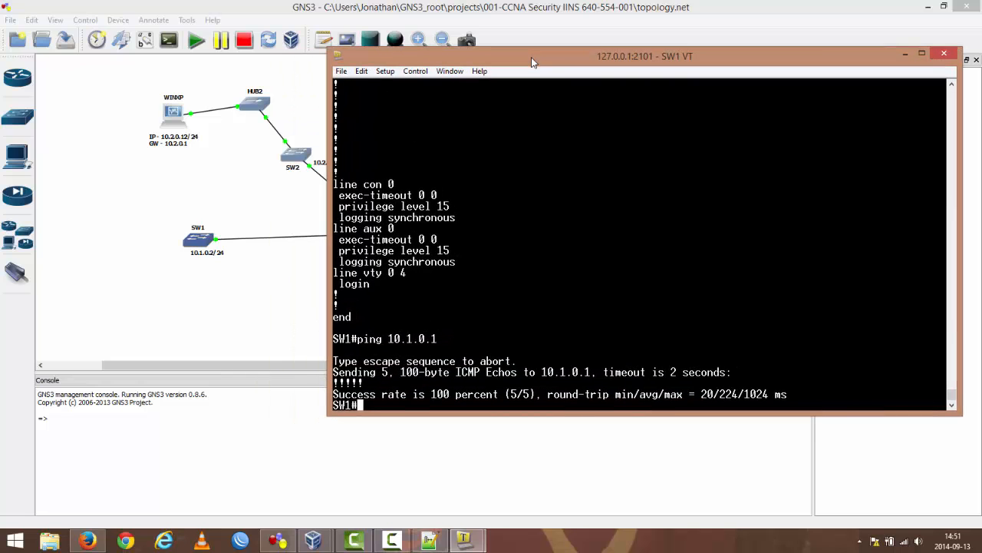
pyautogui.moveTo(625, 58); pyautogui.dragTo(651, 61)
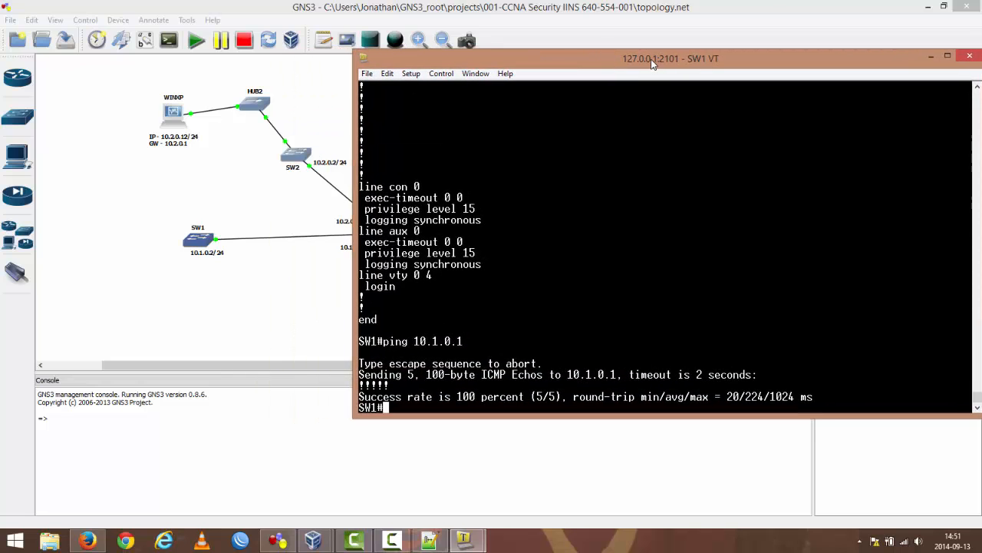
pyautogui.moveTo(516, 56); pyautogui.dragTo(226, 77)
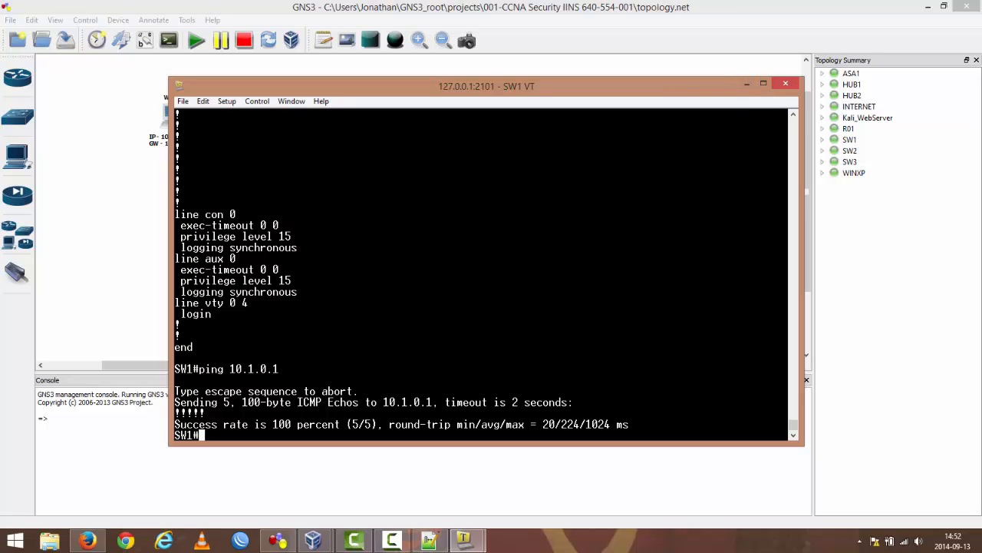
pyautogui.click(785, 84)
pyautogui.click(468, 294)
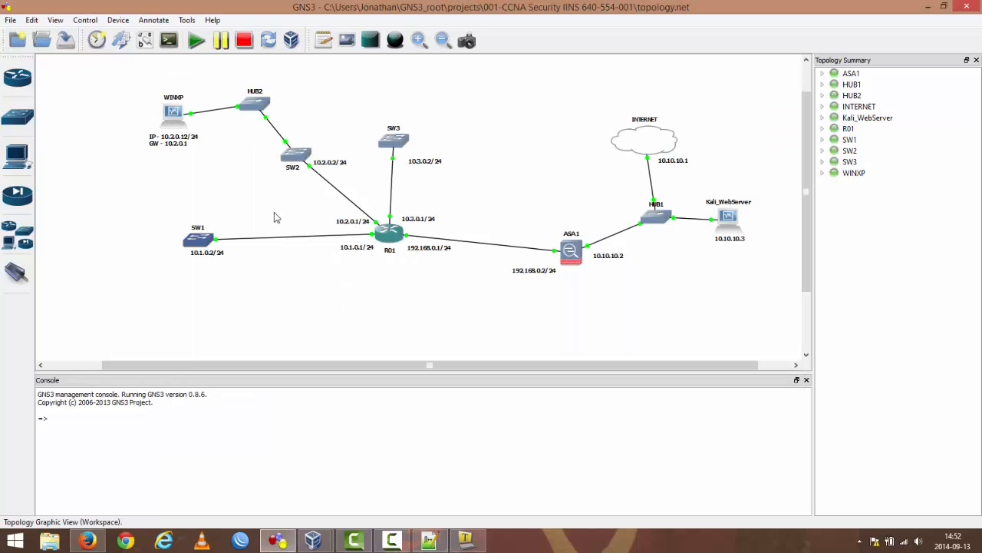
# Step: Open switch SW2's console and quit the paused configuration listing to get back to the SW2# prompt
pyautogui.doubleClick(298, 157)
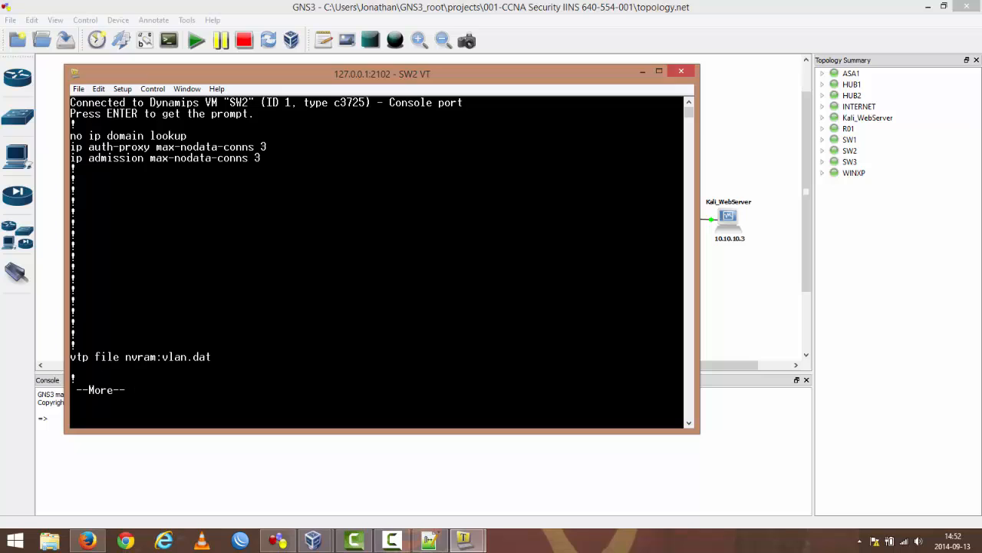
pyautogui.press('q')
pyautogui.press('Return')
pyautogui.press('Return')
pyautogui.press('Return')
pyautogui.press('Return')
pyautogui.press('Return')
pyautogui.press('Return')
pyautogui.press('Return')
pyautogui.press('Return')
pyautogui.press('Return')
pyautogui.press('Return')
pyautogui.press('Return')
pyautogui.press('Return')
pyautogui.press('Return')
pyautogui.press('Return')
pyautogui.press('Return')
pyautogui.press('Return')
pyautogui.press('Return')
pyautogui.press('Return')
pyautogui.press('Return')
pyautogui.press('Return')
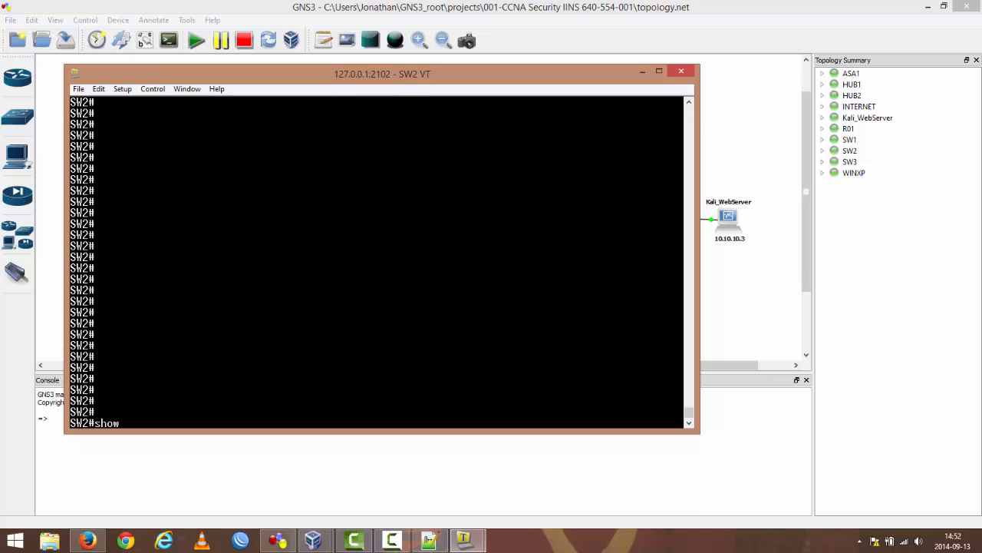
# Step: List all SW2 interfaces with show ip int brief, repositioning the console to compare them with the topology diagram
pyautogui.write('show ip int brief')
pyautogui.press('Return')
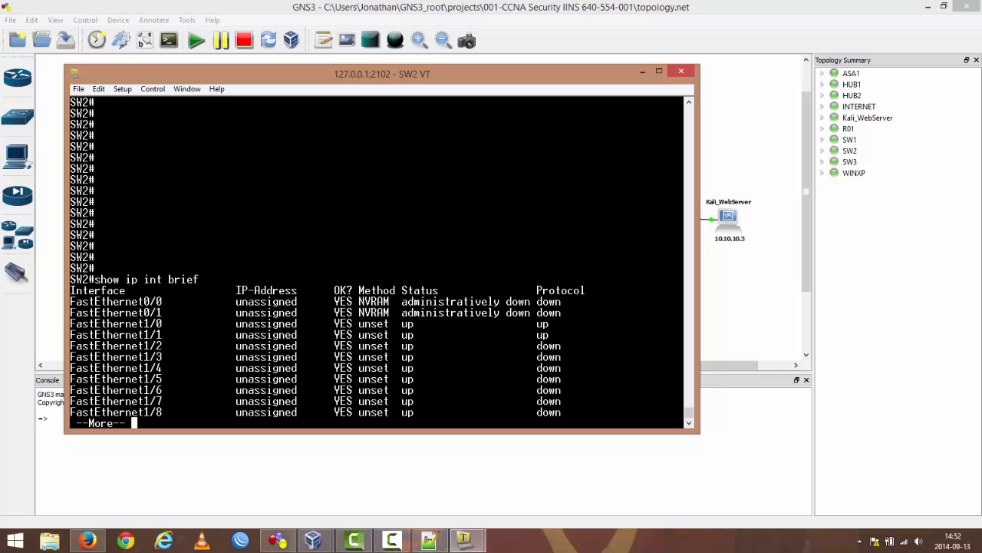
pyautogui.moveTo(278, 84); pyautogui.dragTo(705, 89)
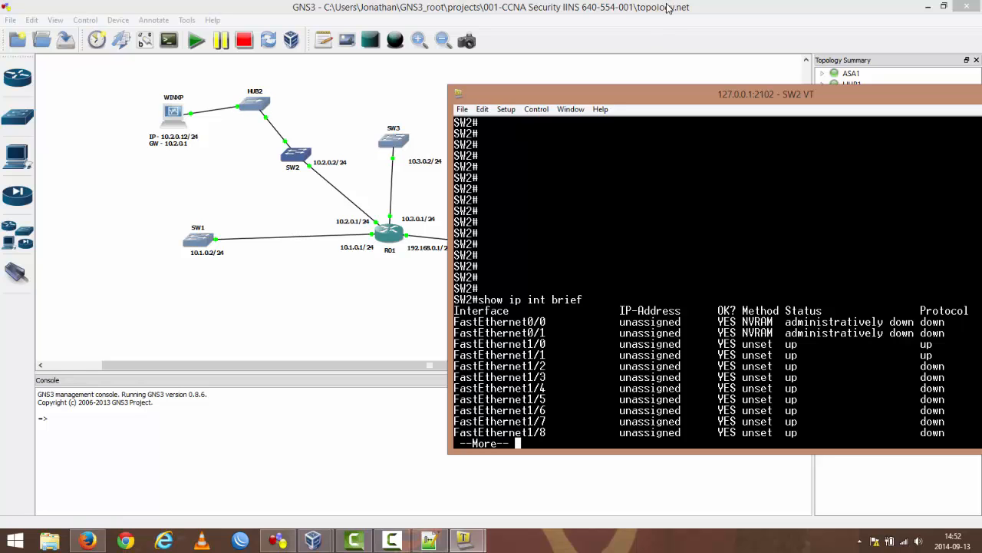
pyautogui.moveTo(678, 98); pyautogui.dragTo(472, 71)
pyautogui.press('space')
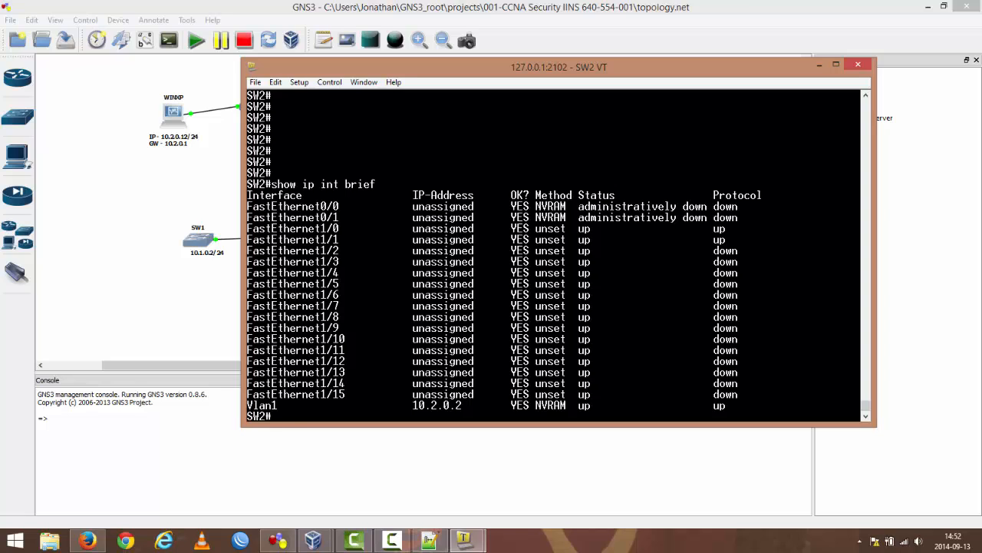
# Step: Display SW2's full configuration with show running-config and page through it to the end
pyautogui.write('show ')
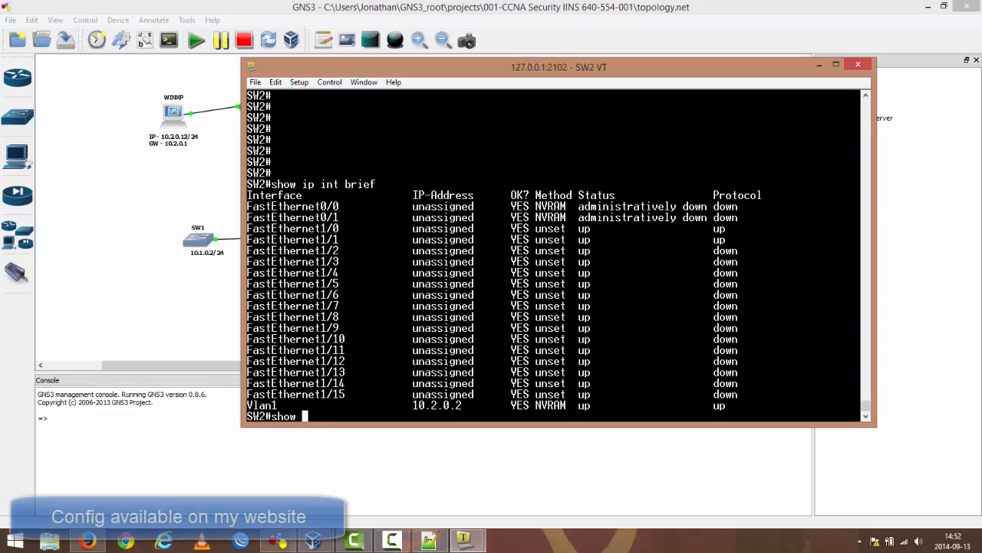
pyautogui.write('runni')
pyautogui.press('Tab')
pyautogui.press('Return')
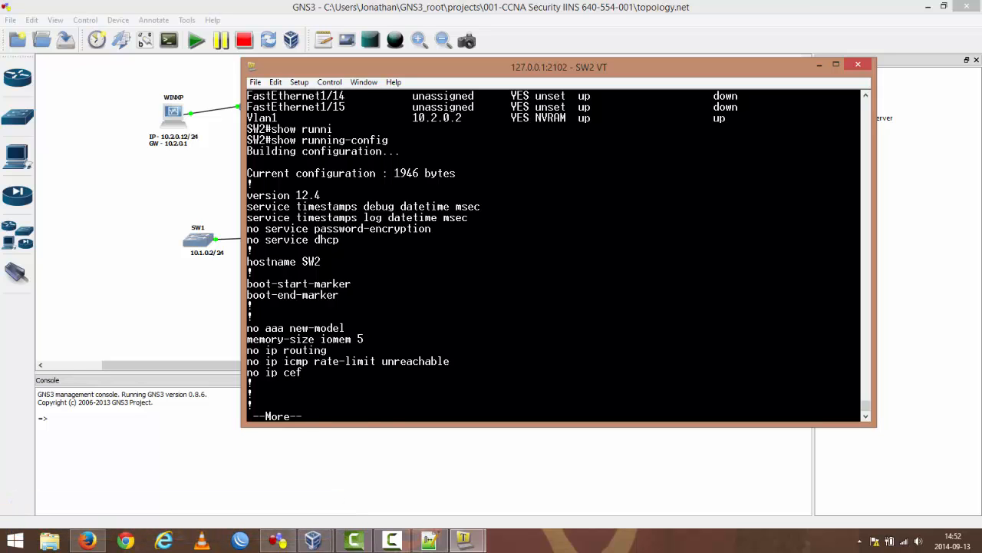
pyautogui.press('space')
pyautogui.press('space')
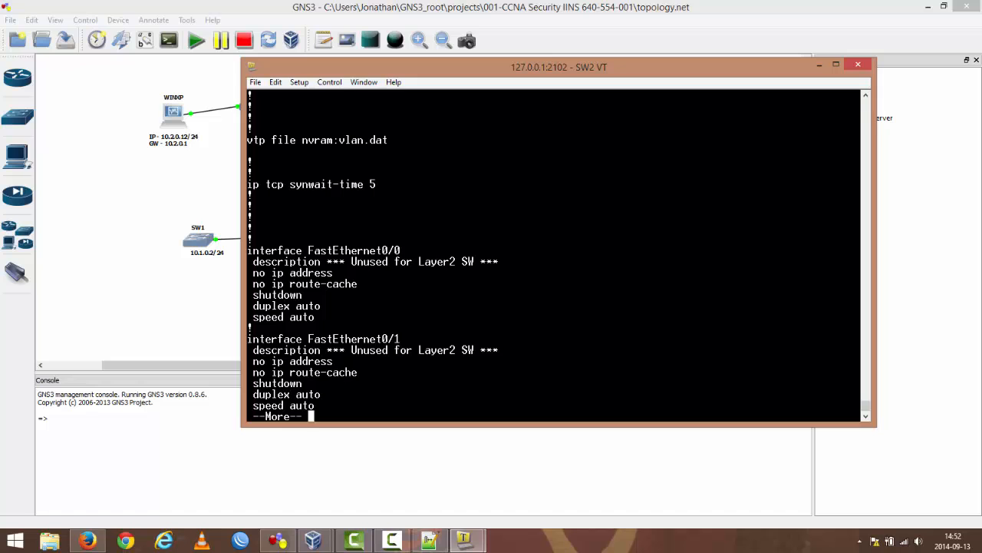
pyautogui.press('space')
pyautogui.press('space')
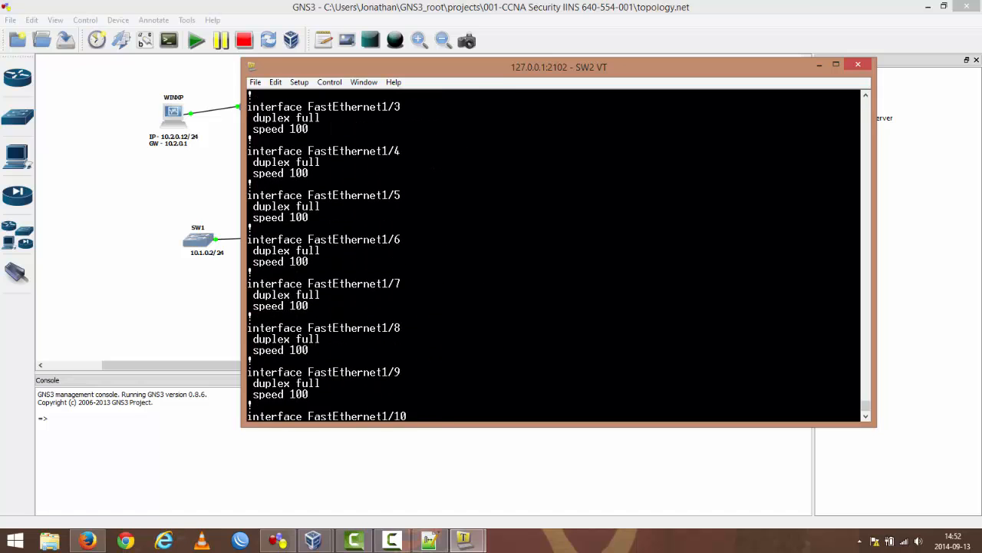
pyautogui.press('space')
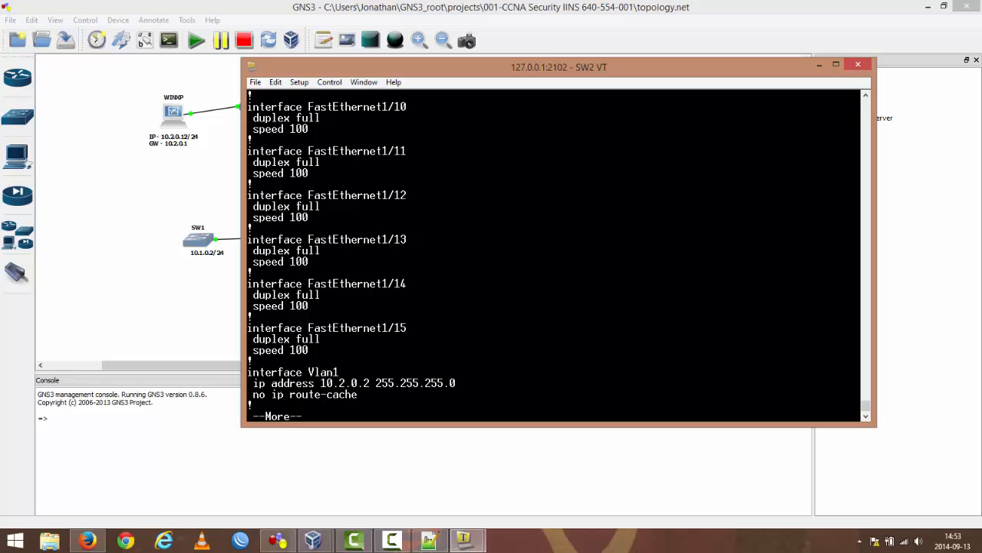
pyautogui.press('space')
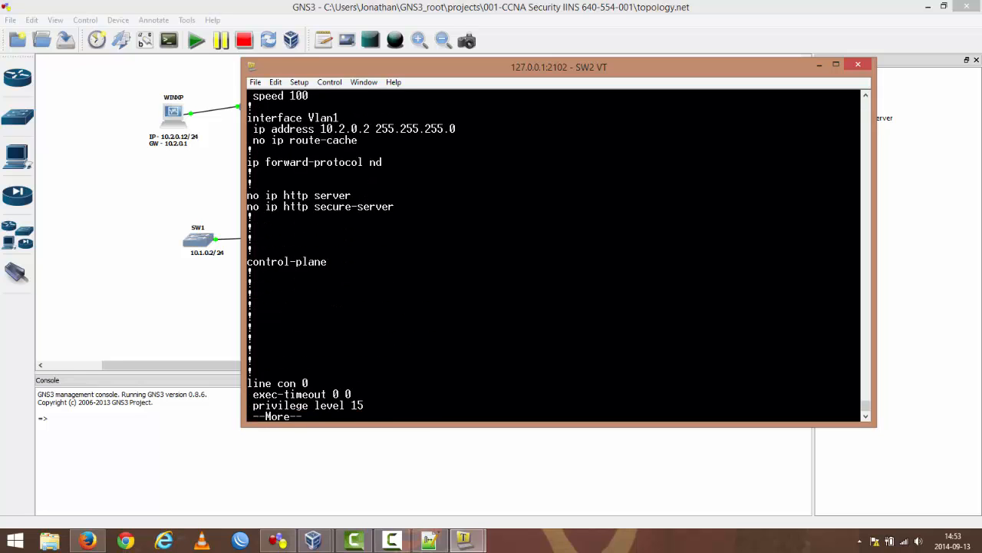
pyautogui.press('space')
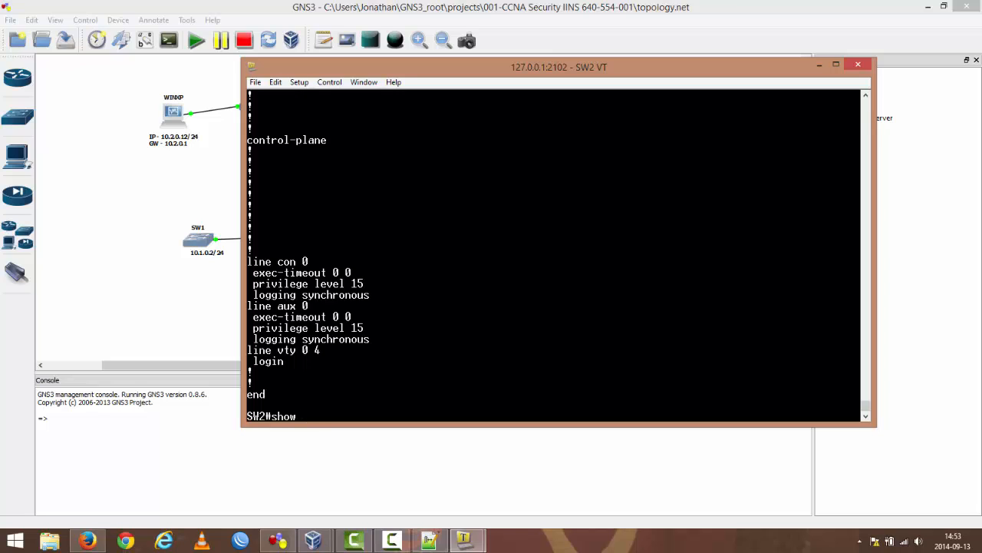
# Step: Discard the incomplete show swit command and display SW2's VLAN and port assignments with show vlan-switch
pyautogui.write('show swit')
pyautogui.press('Tab')
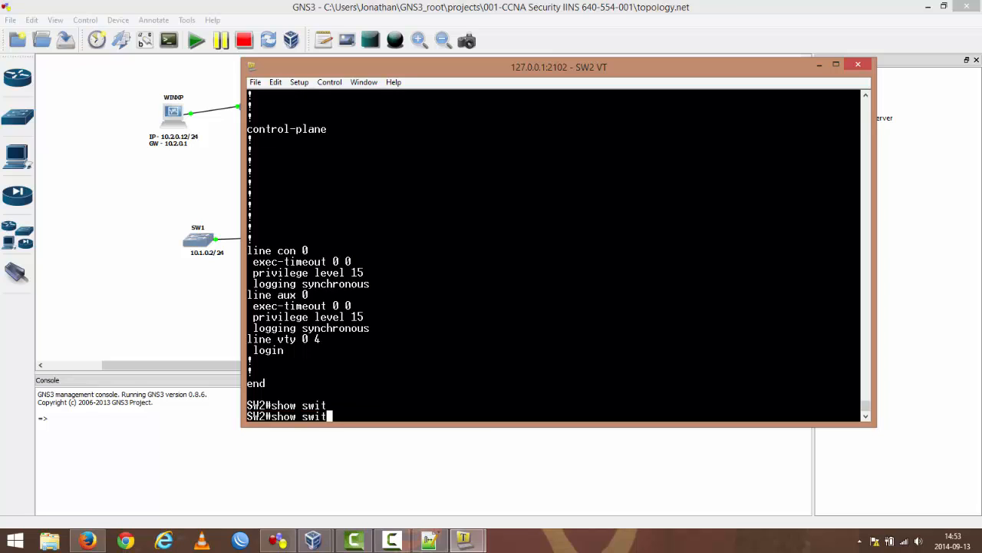
pyautogui.press('BackSpace')
pyautogui.press('BackSpace')
pyautogui.press('BackSpace')
pyautogui.press('BackSpace')
pyautogui.write('vl')
pyautogui.press('Tab')
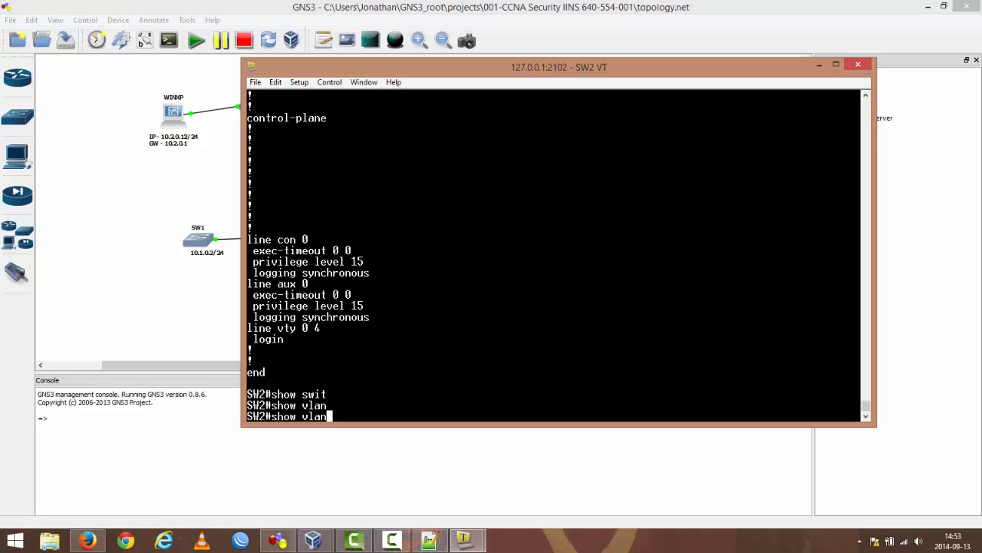
pyautogui.write('-')
pyautogui.press('Tab')
pyautogui.write('sw')
pyautogui.press('Tab')
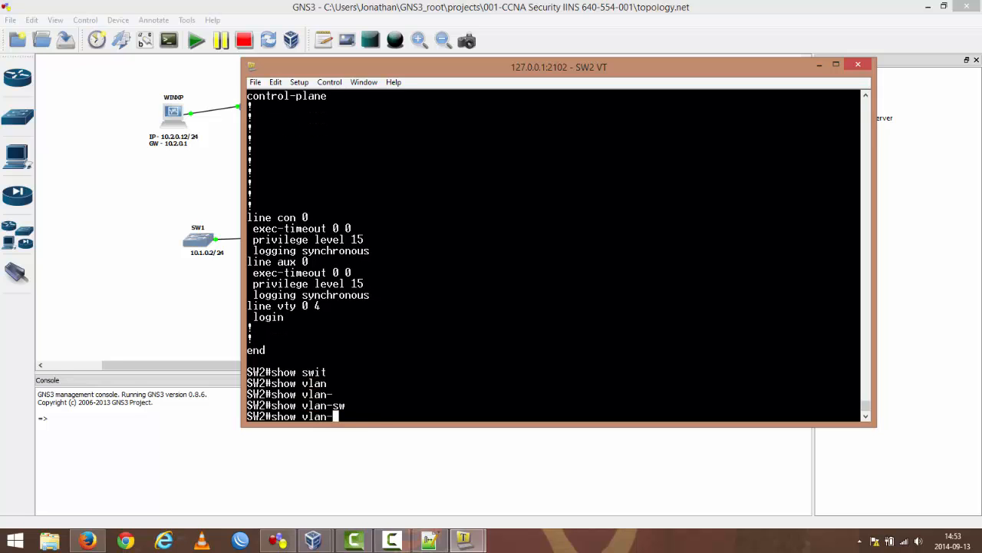
pyautogui.press('Return')
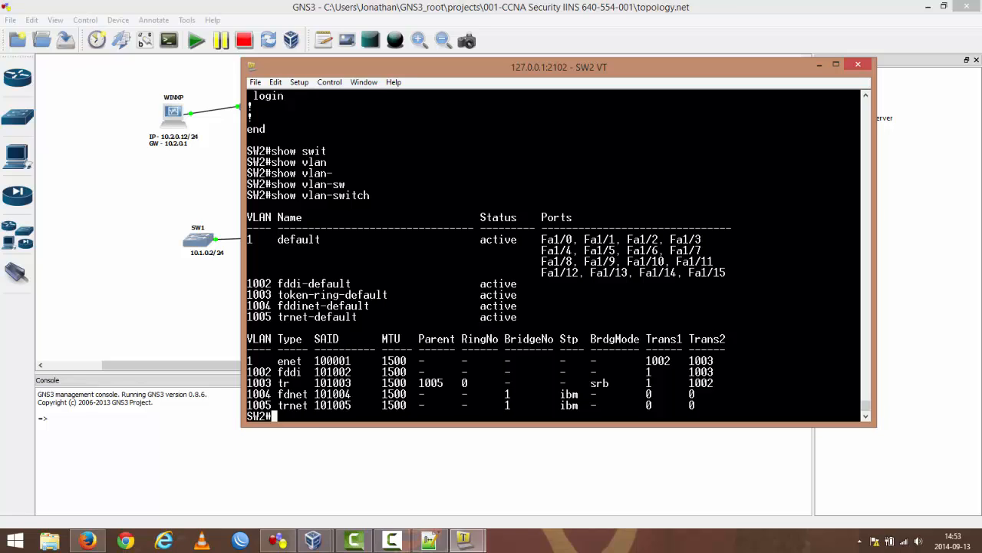
# Step: Ping R01's 10.2.0.1 interface from SW2, keeping the topology diagram visible beside the console
pyautogui.write('ping')
pyautogui.moveTo(487, 66); pyautogui.dragTo(684, 91)
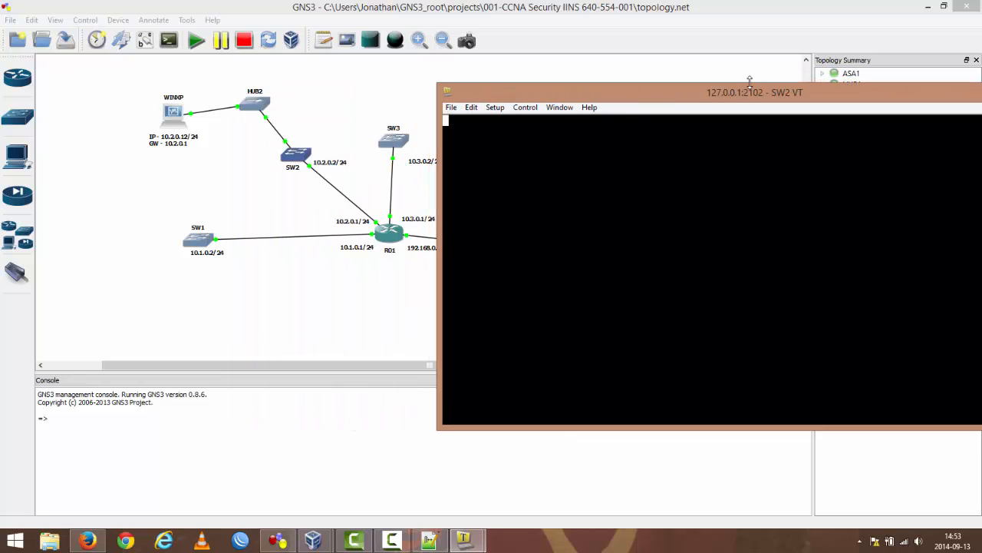
pyautogui.moveTo(609, 94); pyautogui.dragTo(679, 56)
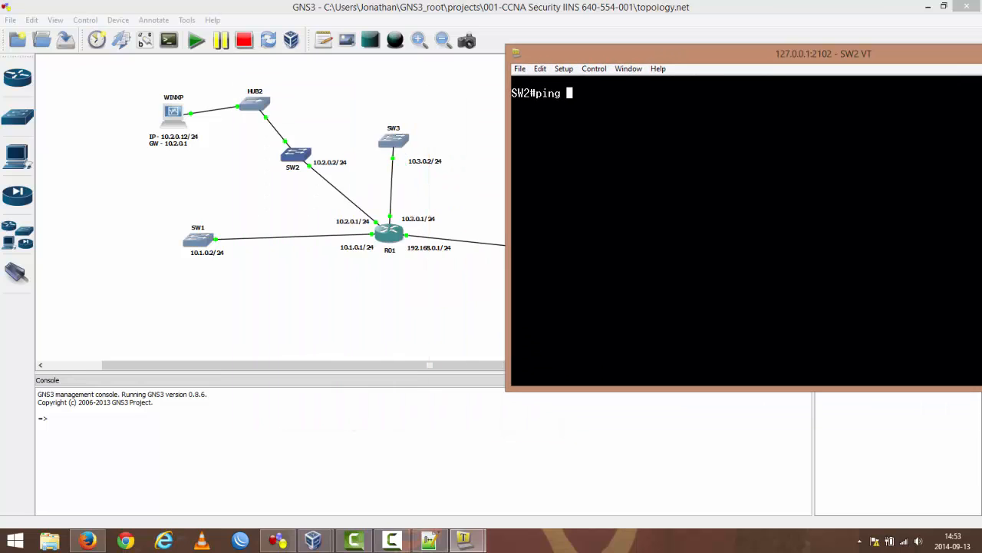
pyautogui.write('10.2..0.1')
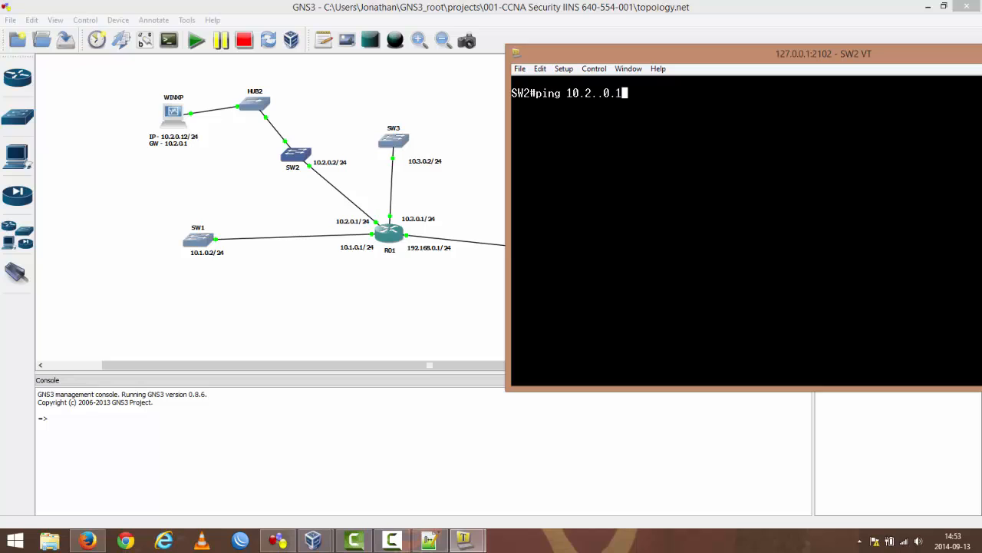
pyautogui.press('BackSpace')
pyautogui.press('BackSpace')
pyautogui.press('BackSpace')
pyautogui.write('0.1')
pyautogui.press('Return')
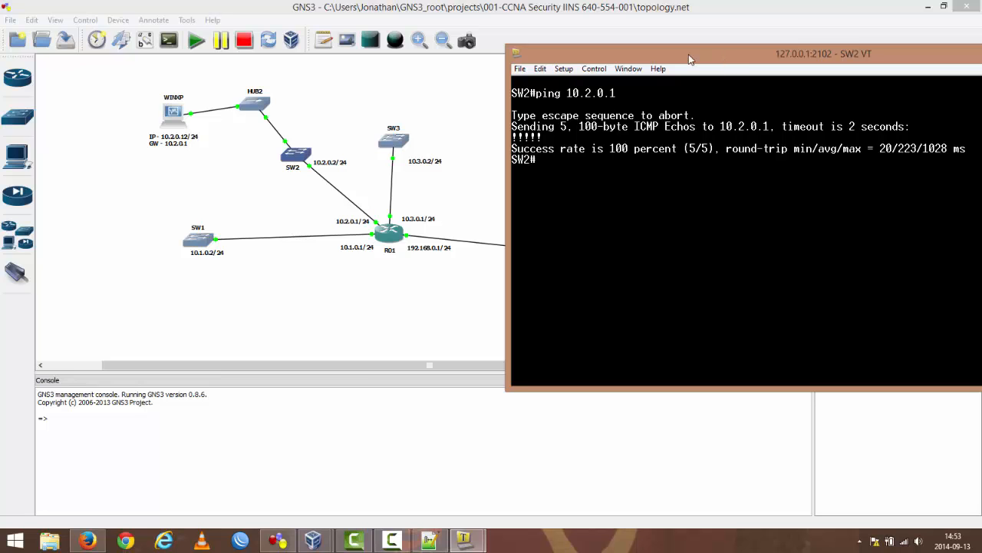
# Step: List SW2's directly connected devices with show cdp neighbors and compare them with the topology diagram
pyautogui.moveTo(720, 54); pyautogui.dragTo(620, 50)
pyautogui.write('show cdp nei')
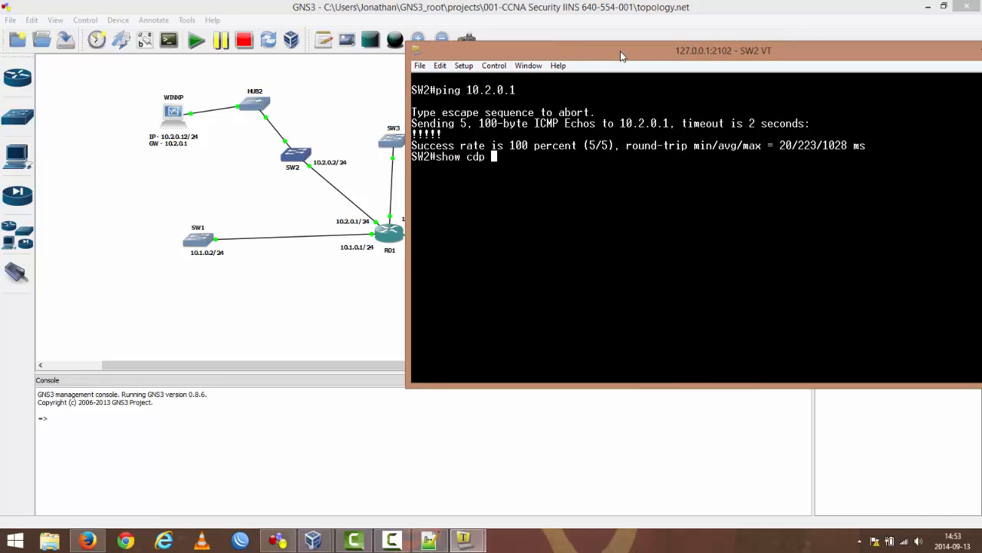
pyautogui.press('Tab')
pyautogui.press('Return')
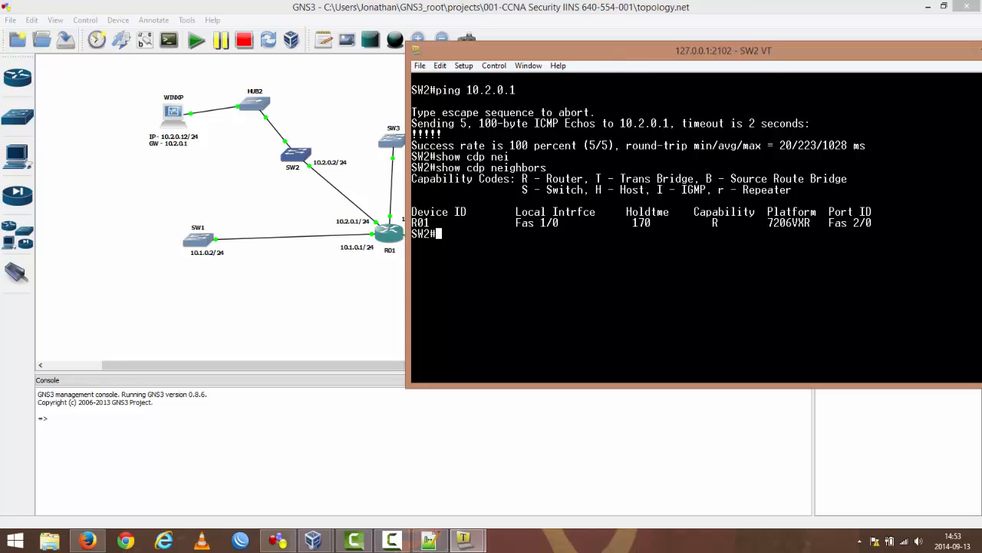
pyautogui.moveTo(766, 60); pyautogui.dragTo(427, 341)
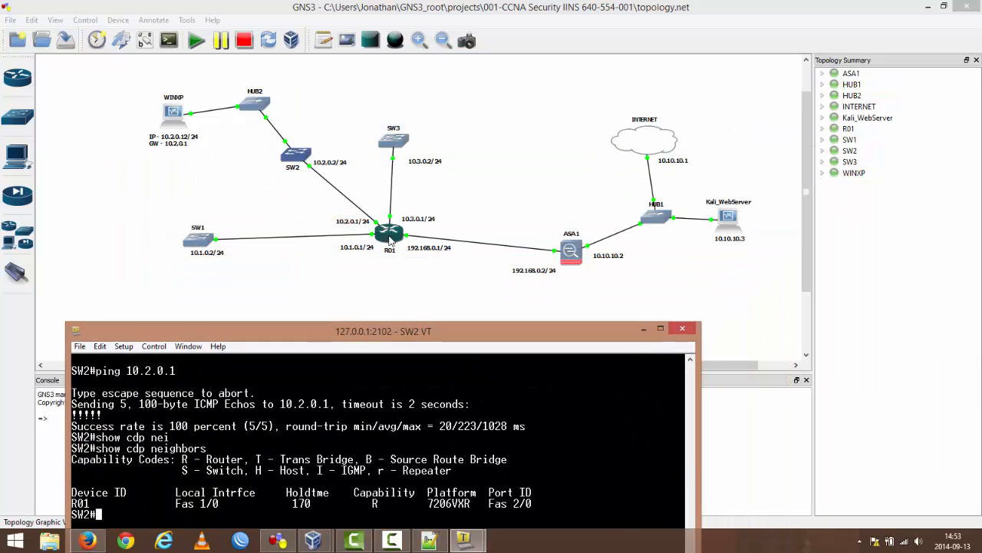
pyautogui.moveTo(338, 337); pyautogui.dragTo(503, 93)
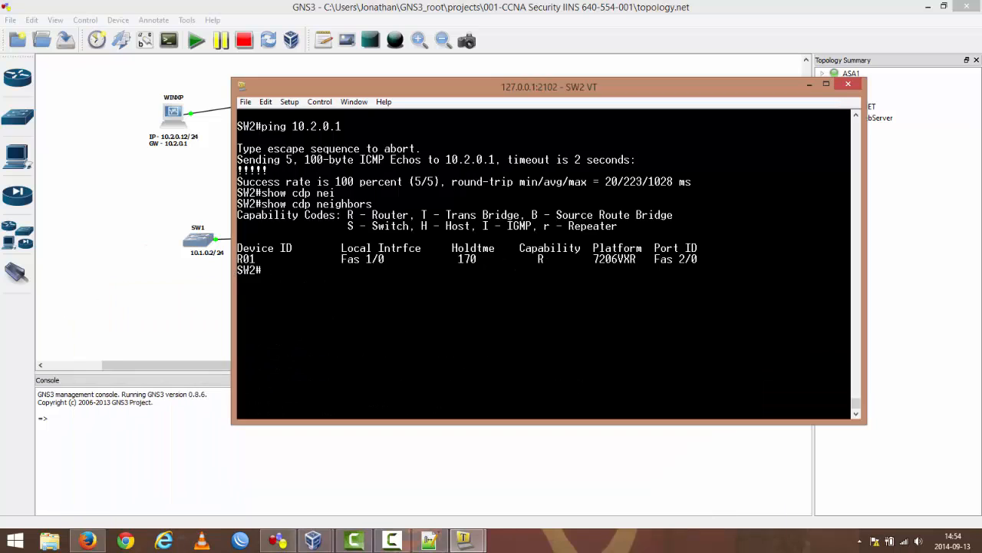
# Step: Close SW2's console and open switch SW3's console at the SW3# prompt
pyautogui.click(848, 83)
pyautogui.click(524, 286)
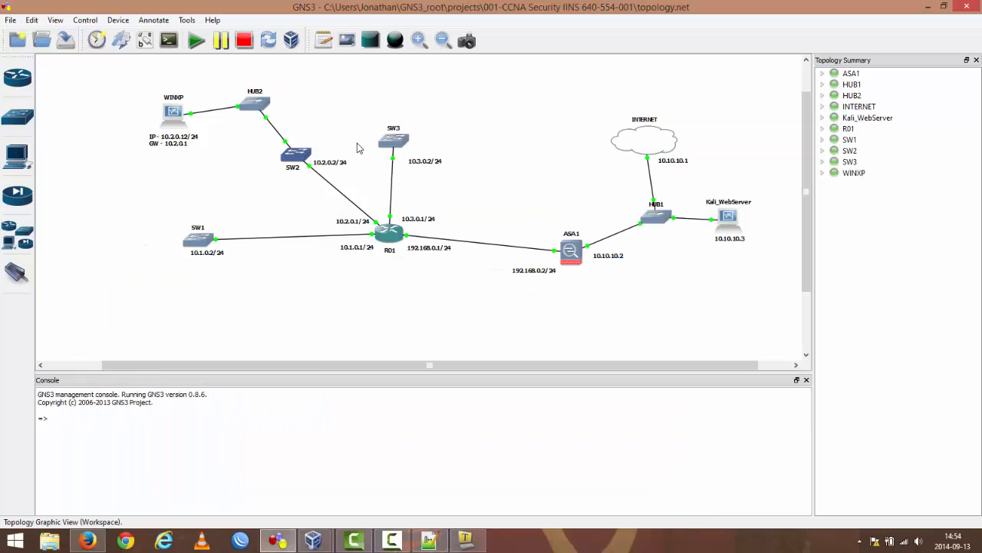
pyautogui.doubleClick(398, 146)
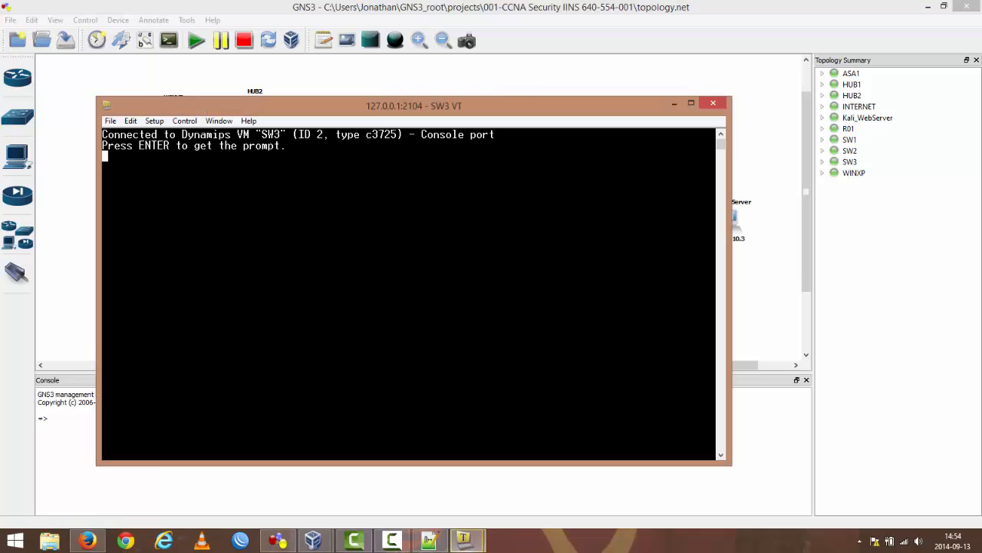
pyautogui.press('Return')
pyautogui.press('Return')
pyautogui.press('Return')
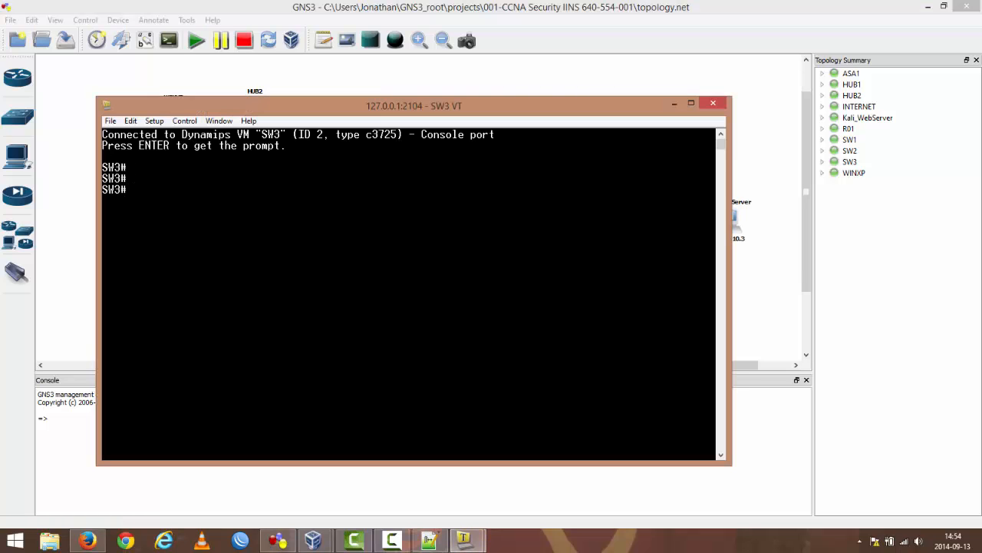
# Step: List all SW3 interfaces and their addresses with show ip int brief, continuing to the end of the output
pyautogui.write('how ip int brief')
pyautogui.press('Return')
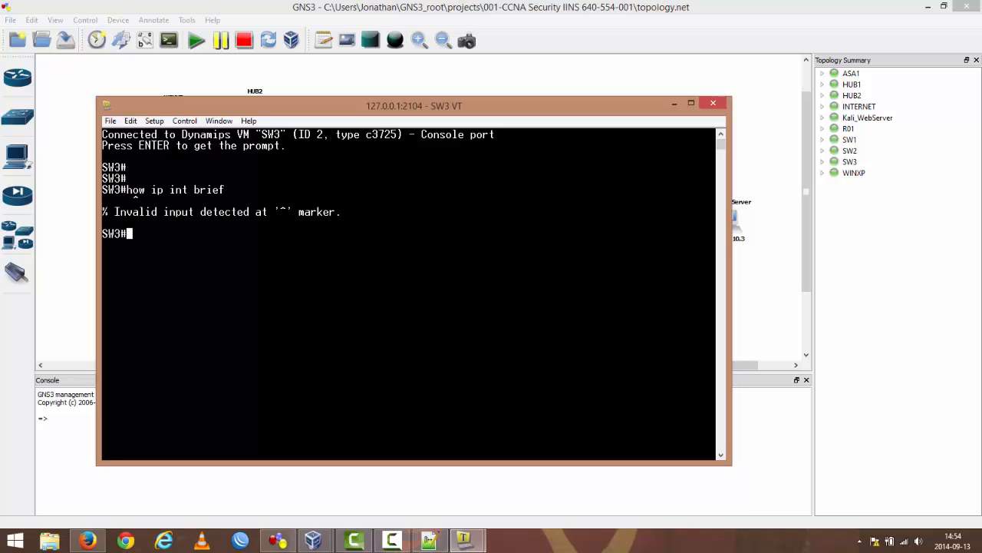
pyautogui.write('show ip int brief')
pyautogui.press('Return')
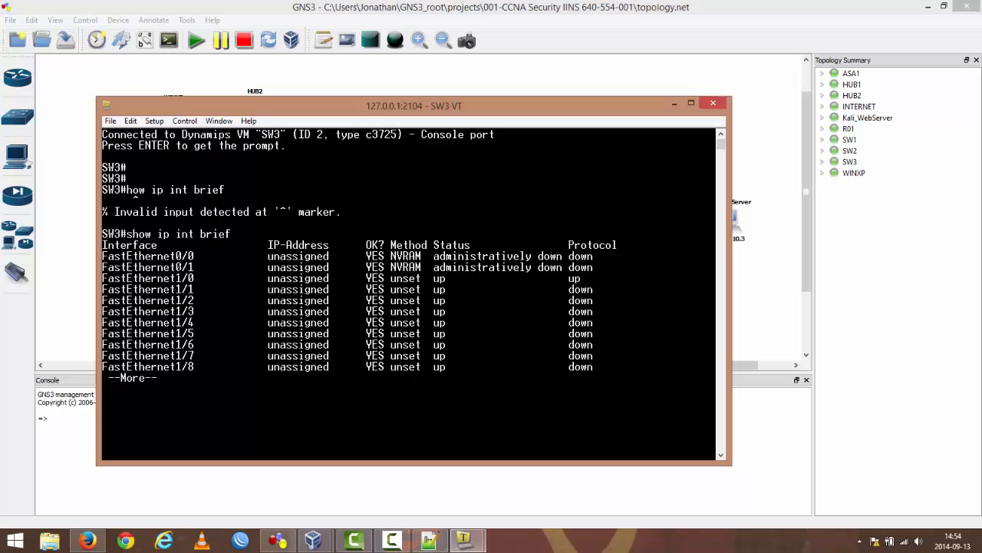
pyautogui.press('Return')
pyautogui.press('Return')
pyautogui.press('Return')
pyautogui.press('Return')
pyautogui.press('Return')
pyautogui.press('Return')
pyautogui.press('Return')
pyautogui.press('Return')
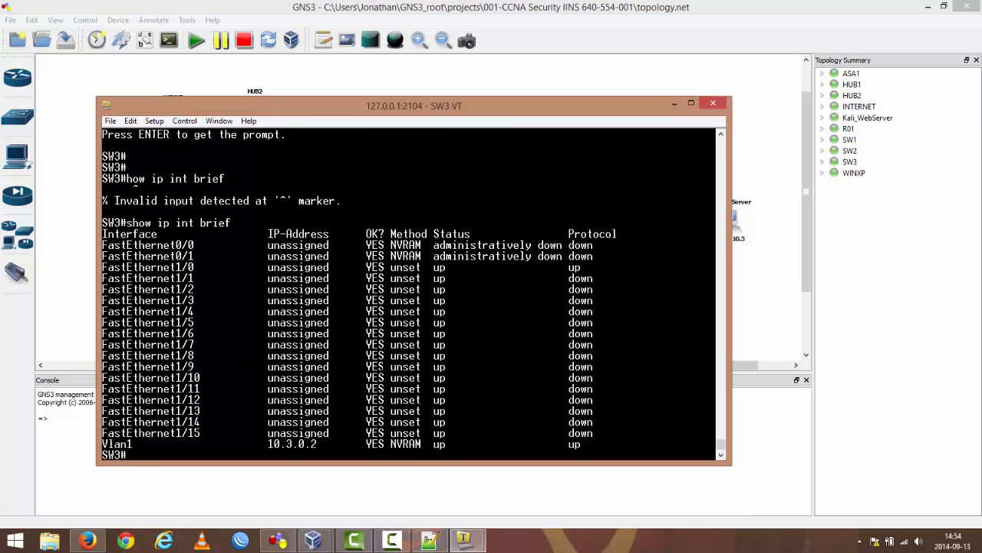
# Step: Page through SW3's full configuration with show running-config and query its routes with show ip route
pyautogui.write('show running')
pyautogui.press('Tab')
pyautogui.press('Return')
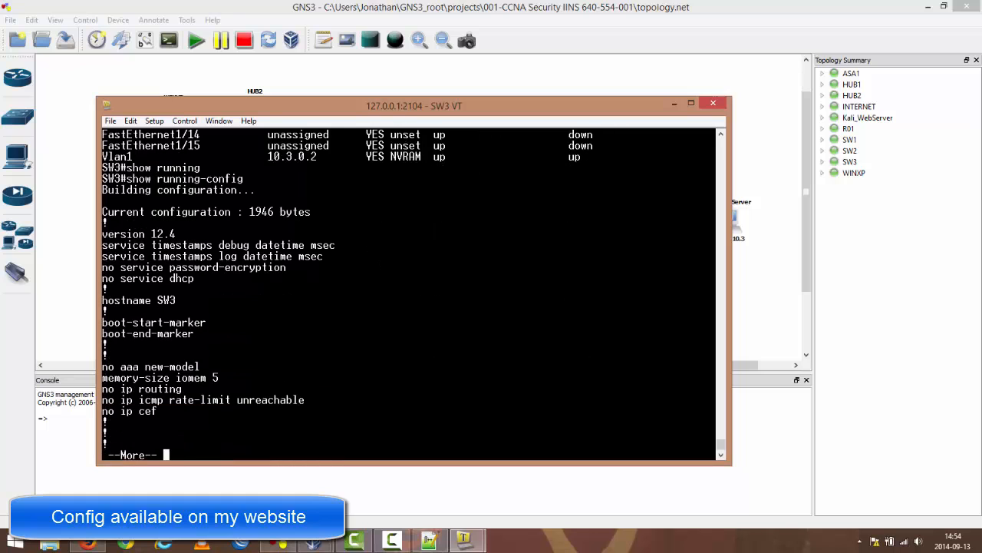
pyautogui.press('space')
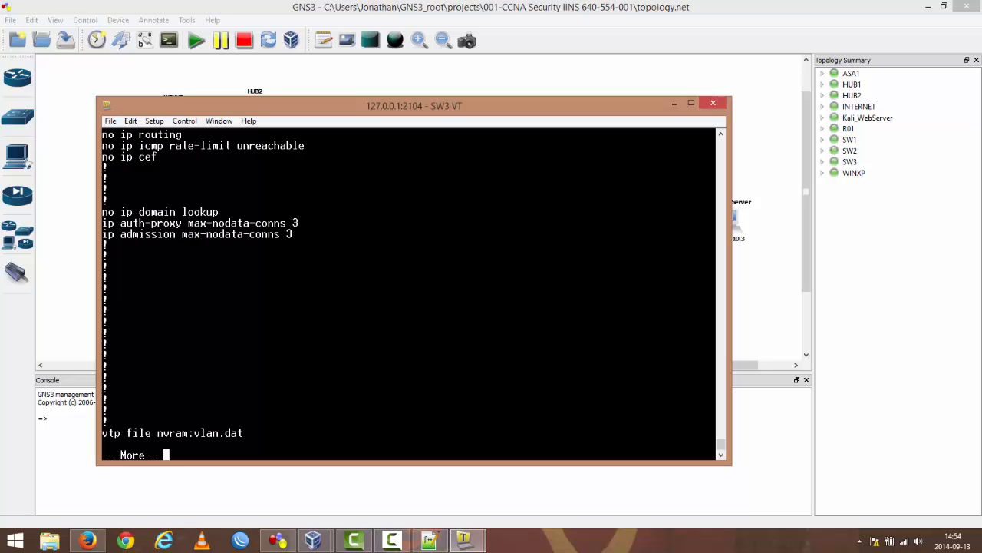
pyautogui.press('space')
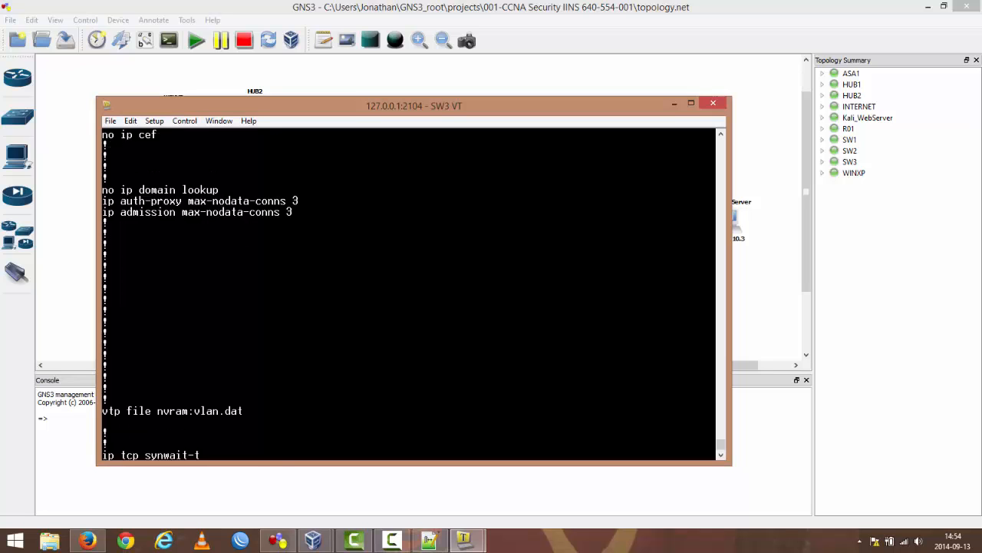
pyautogui.press('space')
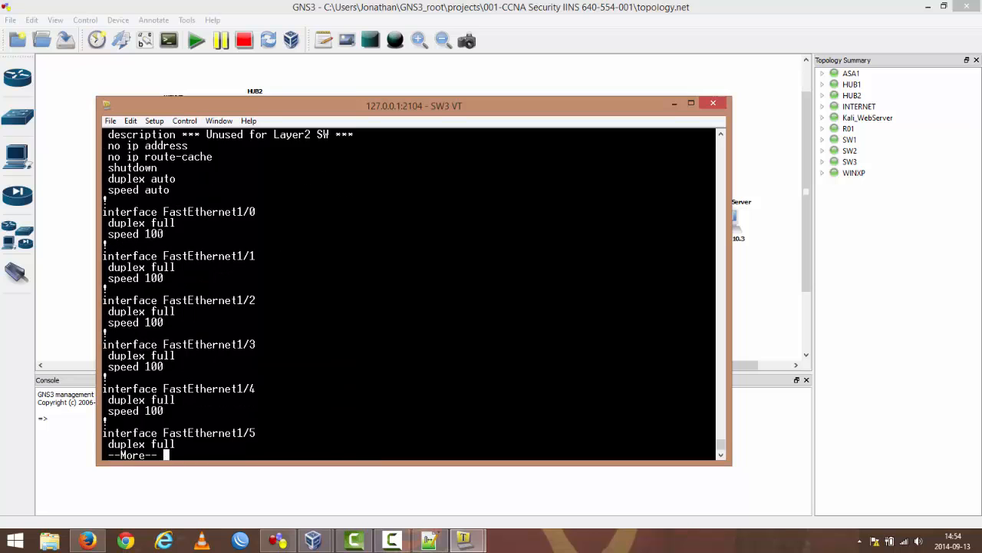
pyautogui.press('space')
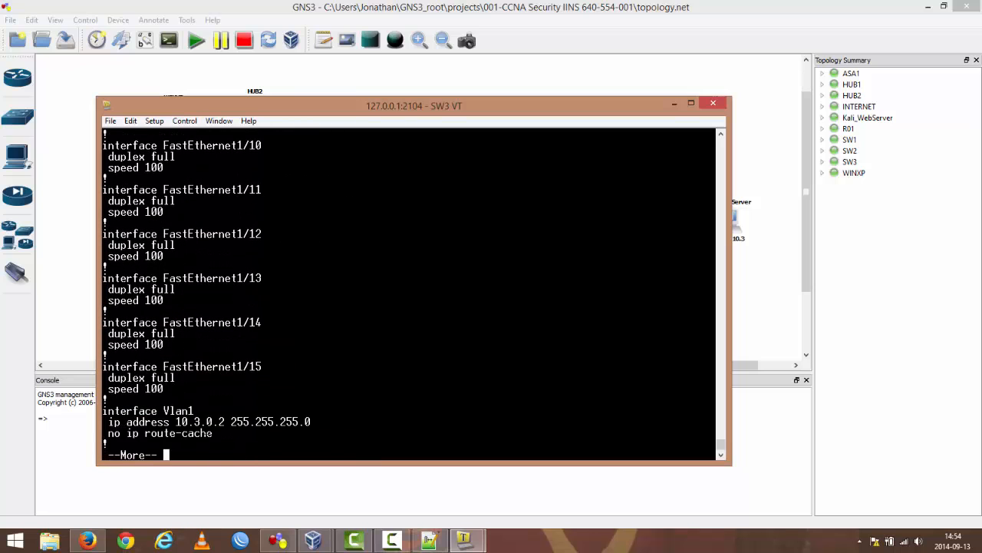
pyautogui.press('space')
pyautogui.press('space')
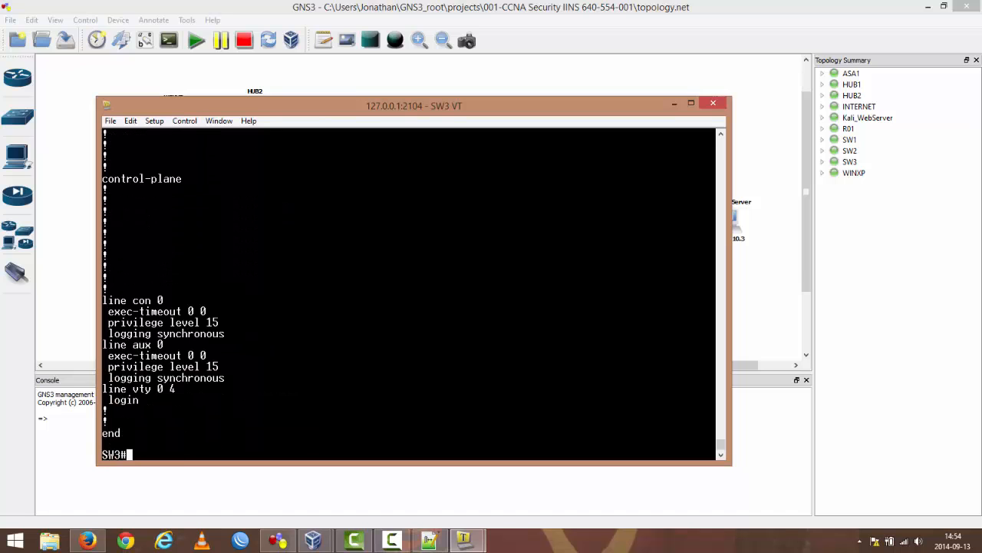
pyautogui.write('show ip route')
pyautogui.press('Return')
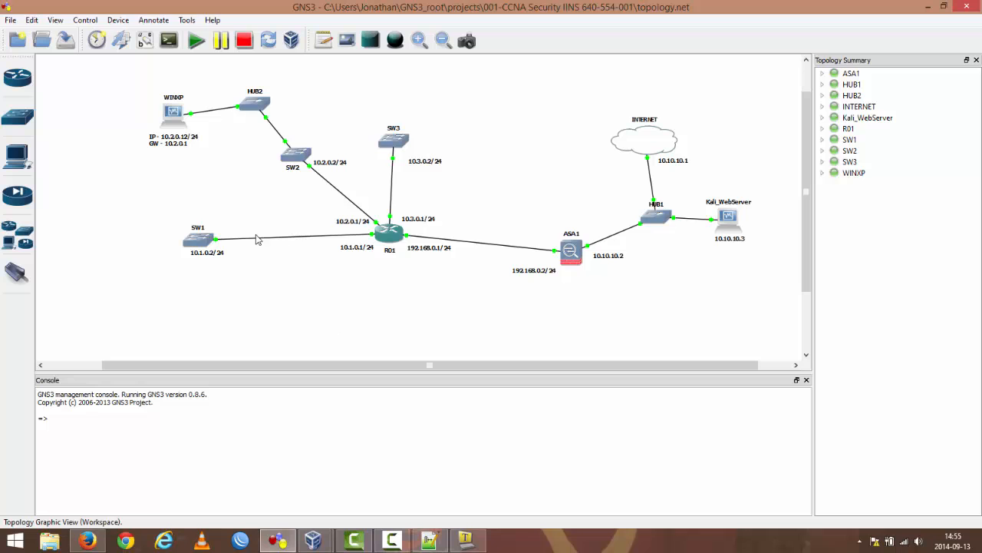
# Step: Switch to the WINXP-GNSTest virtual machine in VirtualBox and open its network adapter settings
pyautogui.moveTo(320, 543)
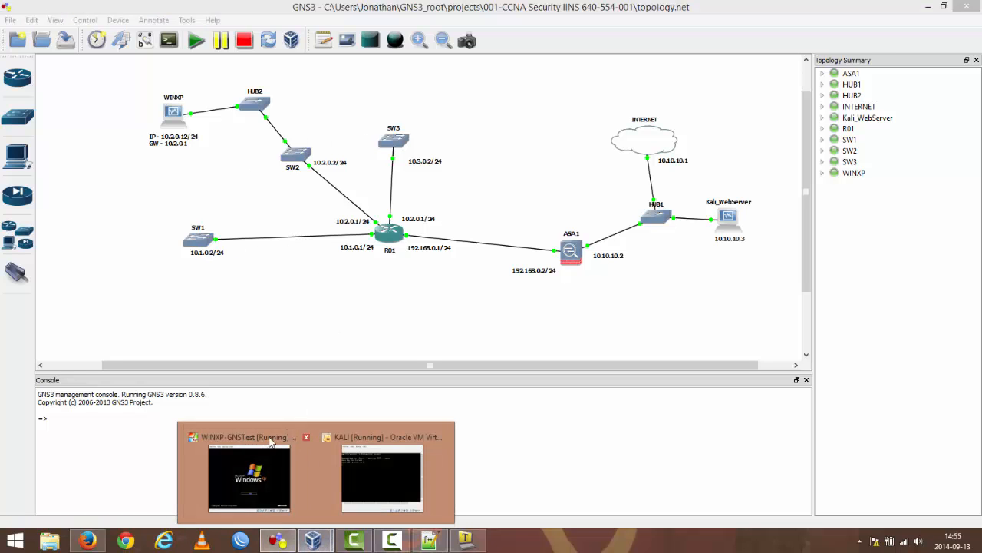
pyautogui.click(245, 476)
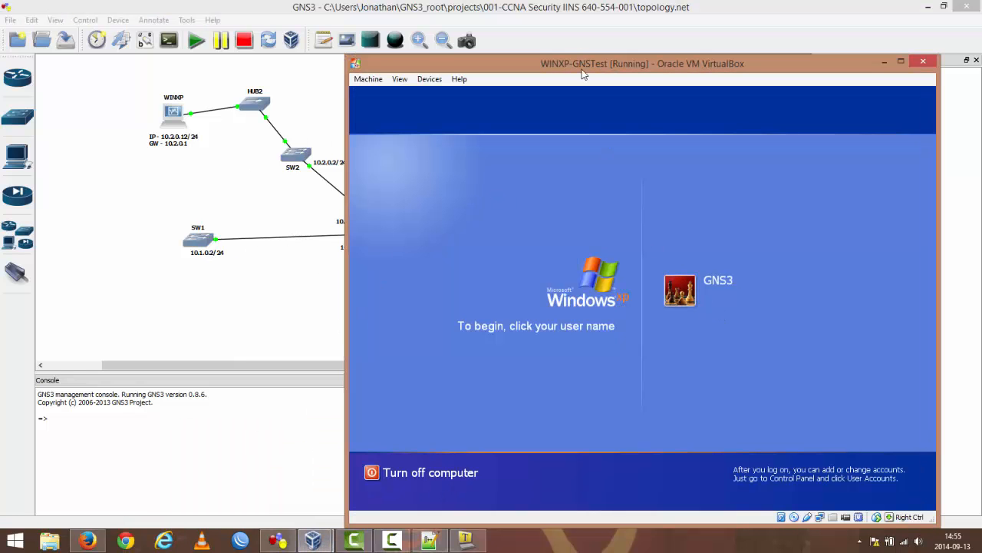
pyautogui.moveTo(586, 68); pyautogui.dragTo(552, 46)
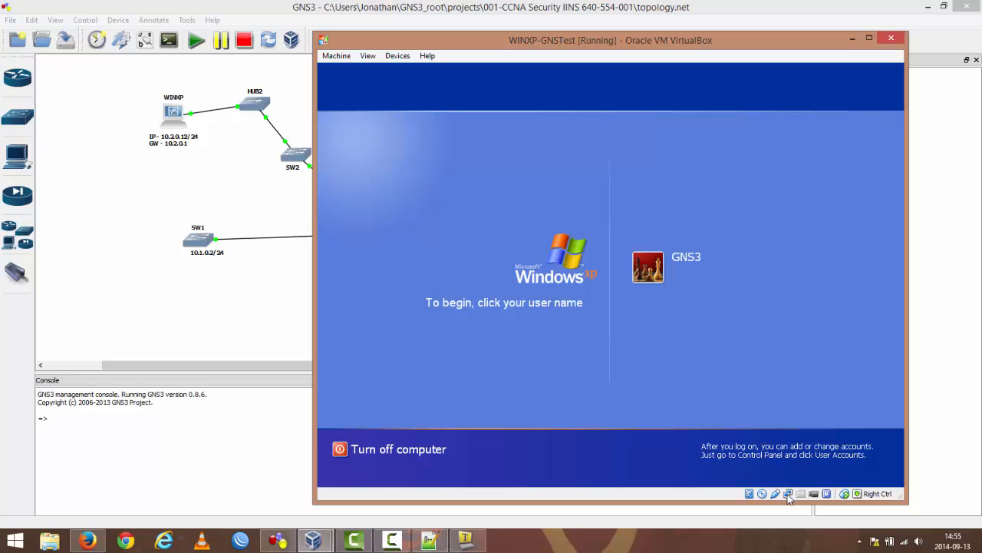
pyautogui.moveTo(789, 497)
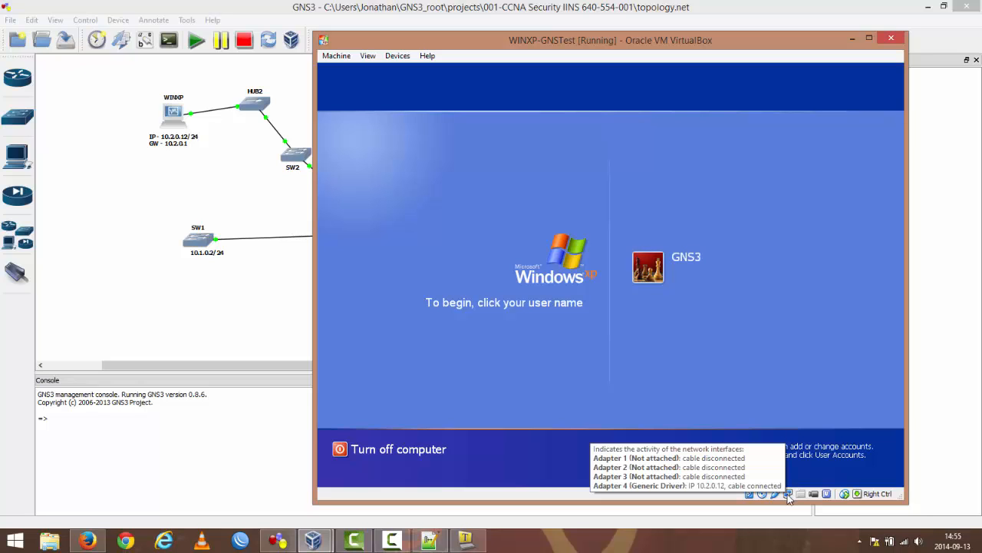
pyautogui.rightClick(789, 497)
pyautogui.click(837, 431)
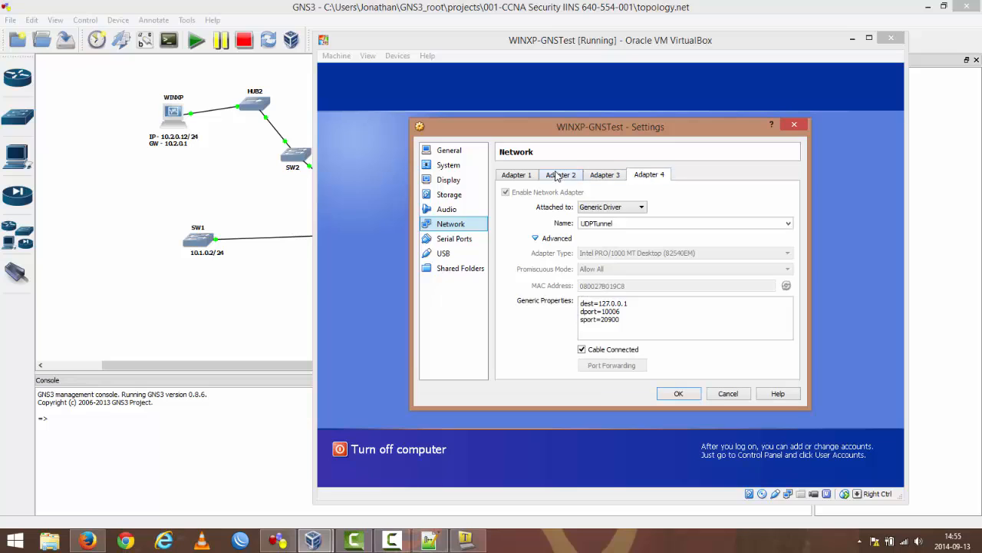
# Step: Examine the settings of network adapters 1, 2 and 4, including the attachment types available for Adapter 4
pyautogui.click(557, 175)
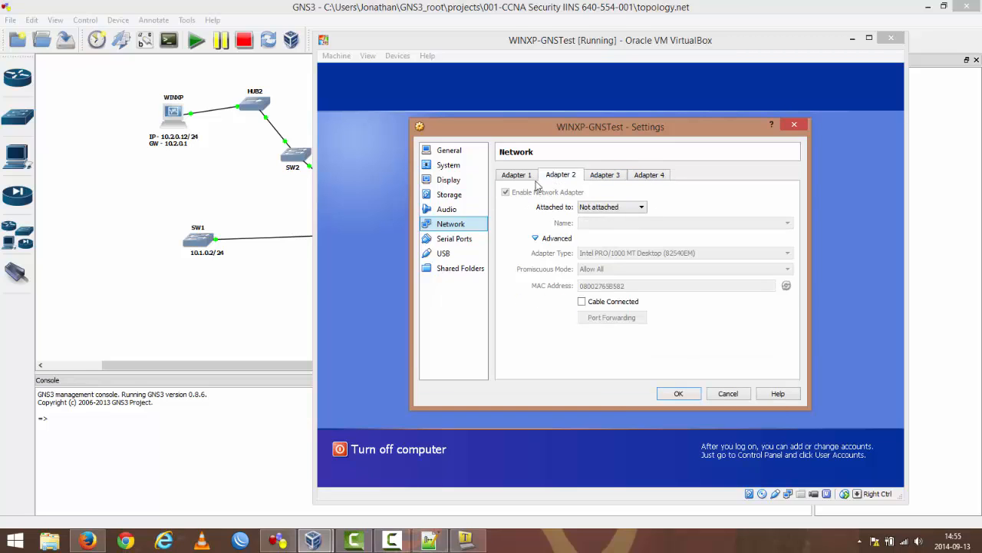
pyautogui.click(517, 175)
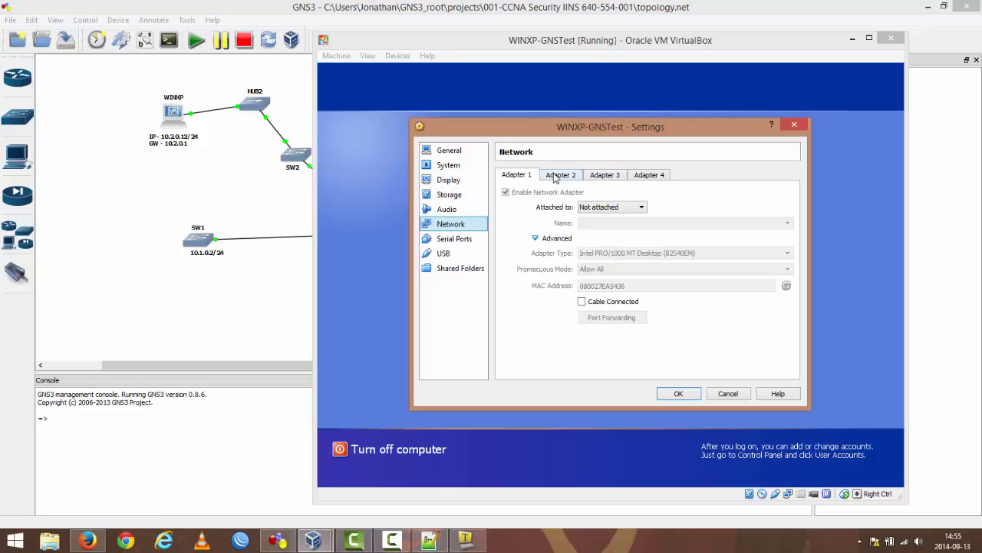
pyautogui.moveTo(588, 130); pyautogui.dragTo(610, 103)
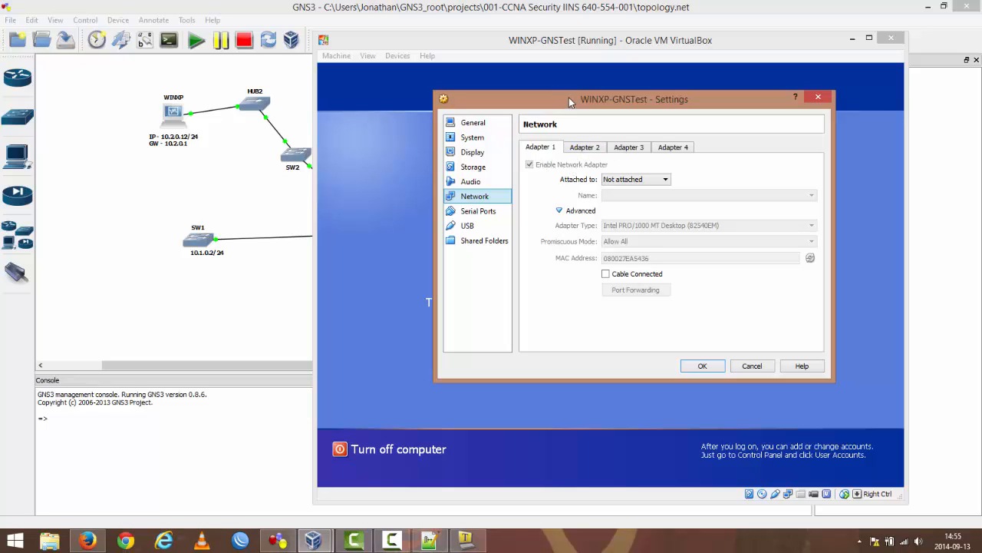
pyautogui.moveTo(612, 103); pyautogui.dragTo(559, 104)
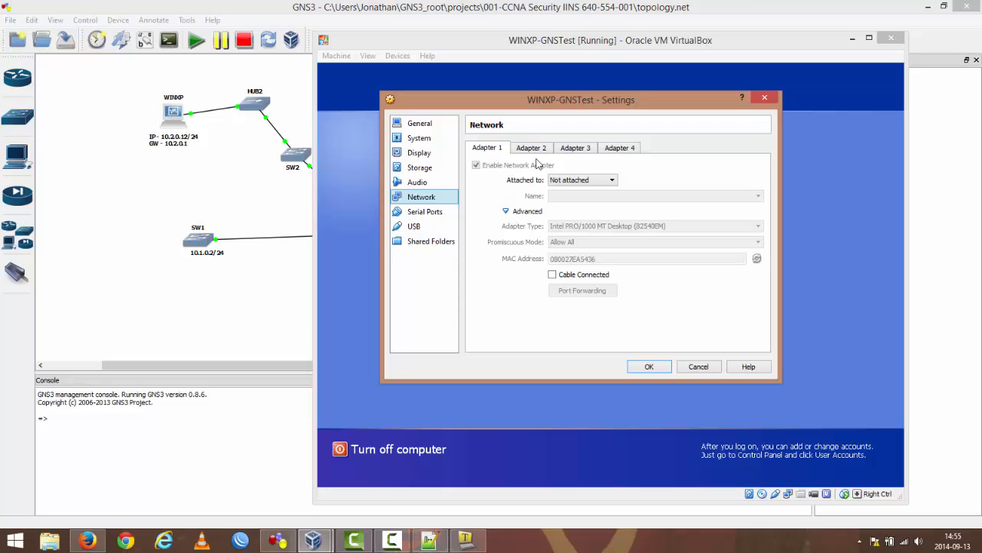
pyautogui.click(533, 150)
pyautogui.click(619, 149)
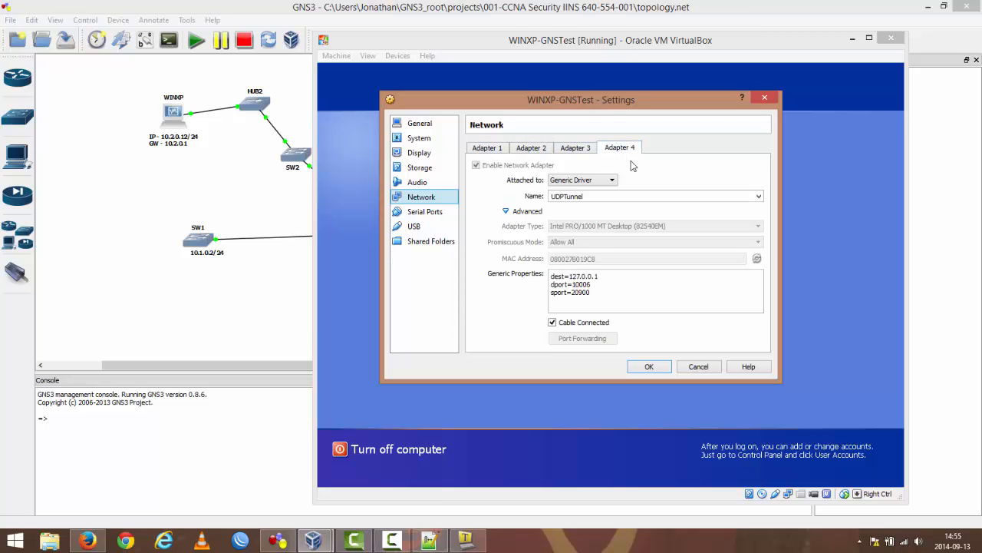
pyautogui.click(590, 185)
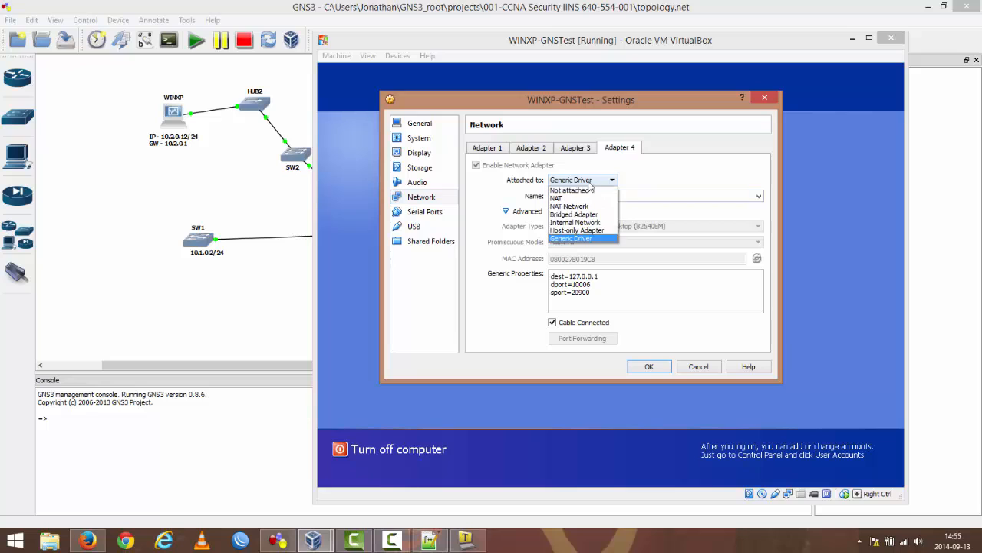
pyautogui.click(590, 184)
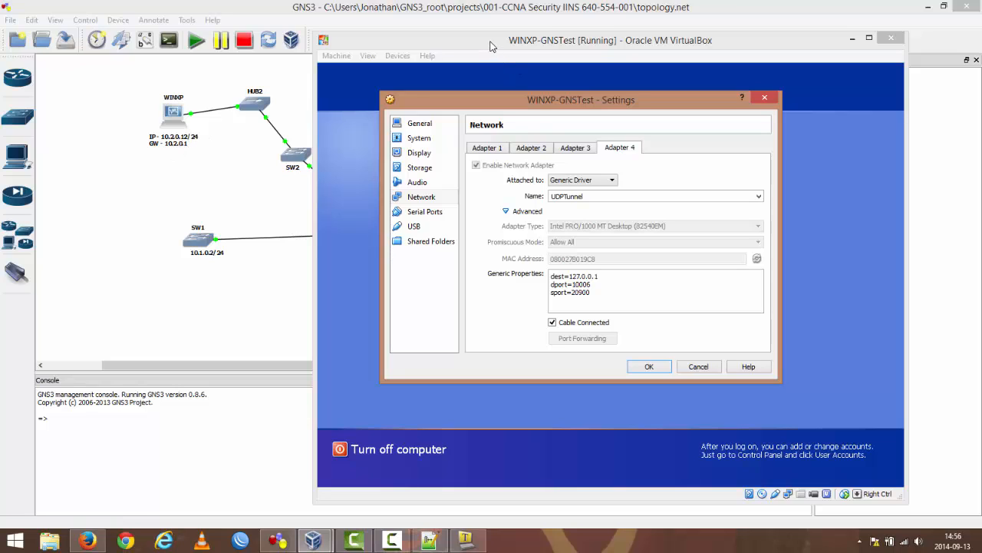
# Step: Glance at the GNS3 topology, return to the WINXP-GNSTest virtual machine and close its settings without saving changes
pyautogui.click(184, 193)
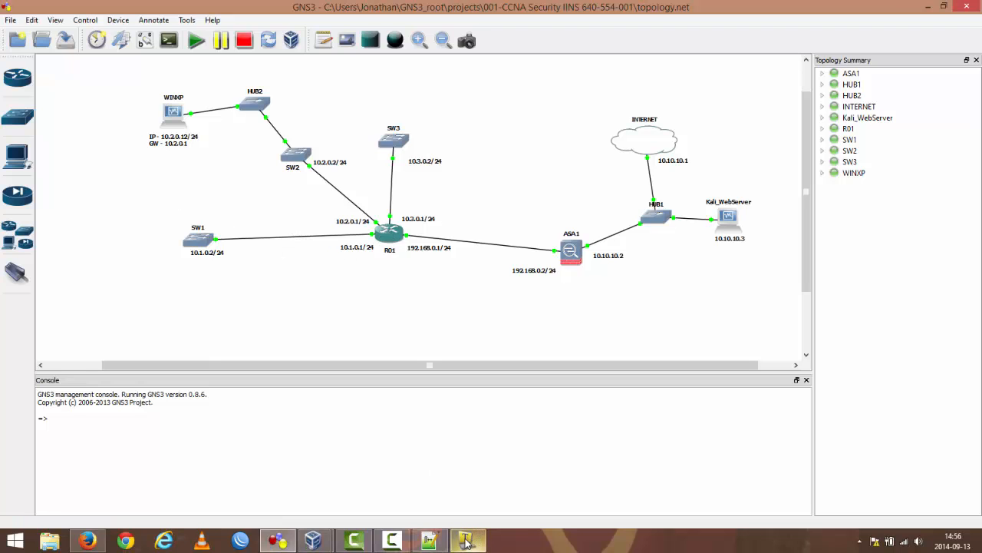
pyautogui.click(313, 540)
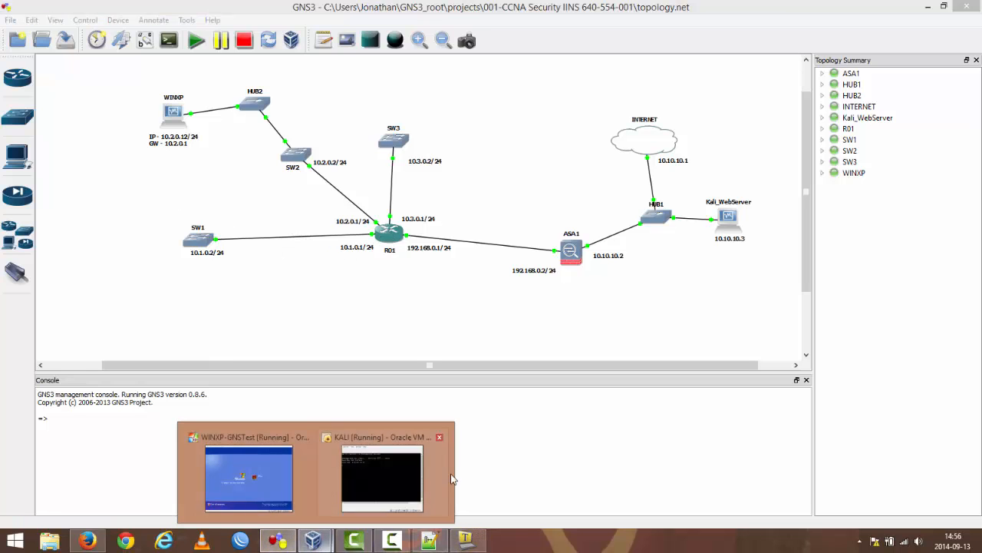
pyautogui.click(274, 465)
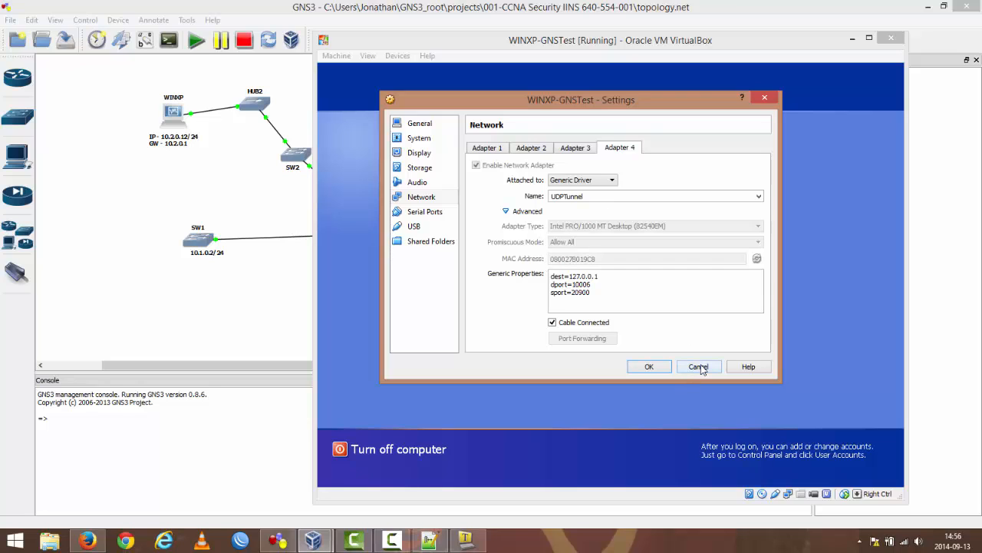
pyautogui.click(708, 368)
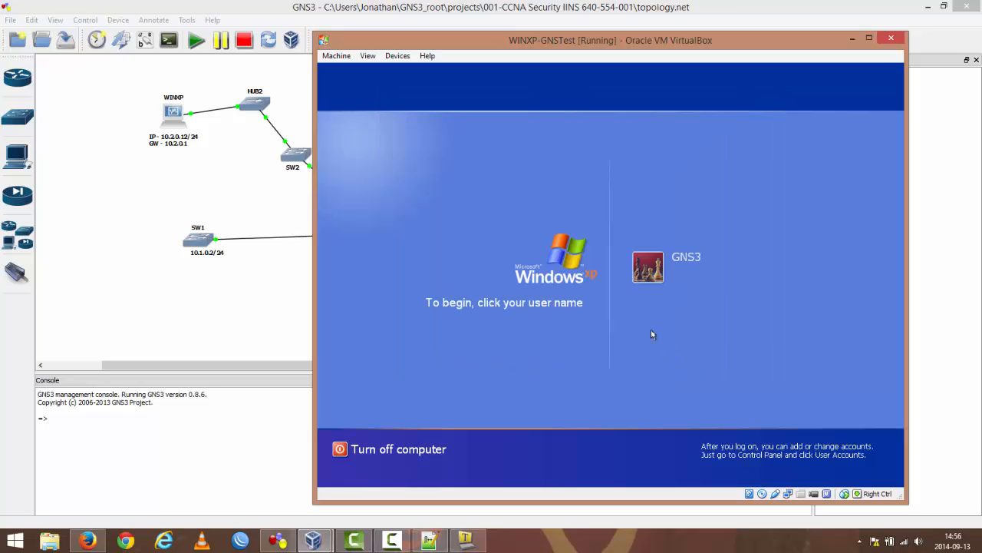
# Step: Log on to the GNS3 Windows XP account with its password, accept the FileZilla server connection and close the FileZilla Server window
pyautogui.click(648, 267)
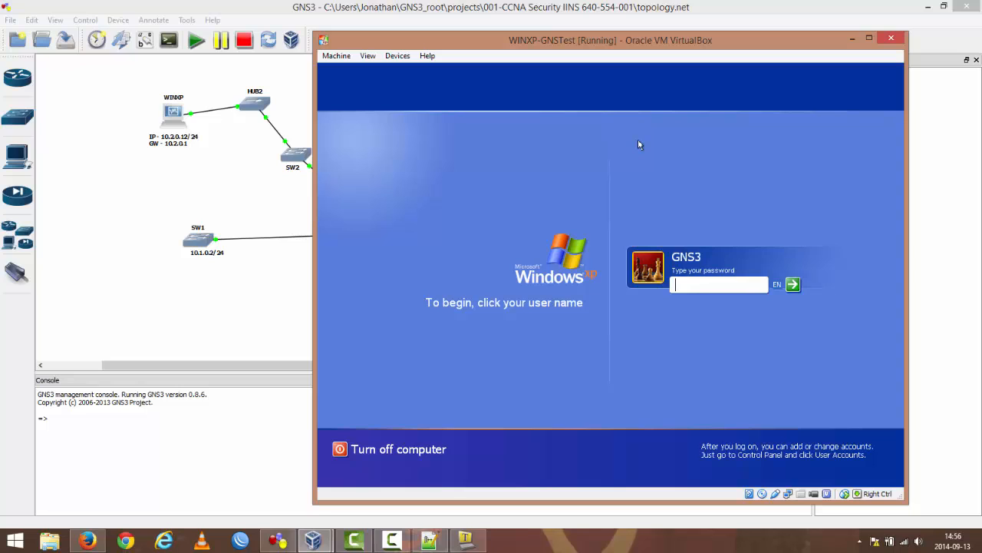
pyautogui.press('Return')
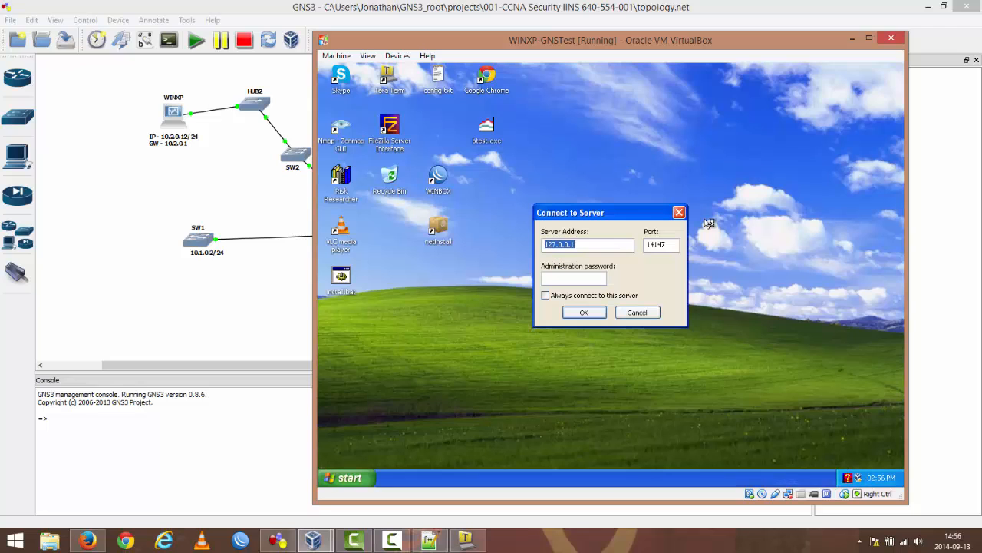
pyautogui.click(584, 311)
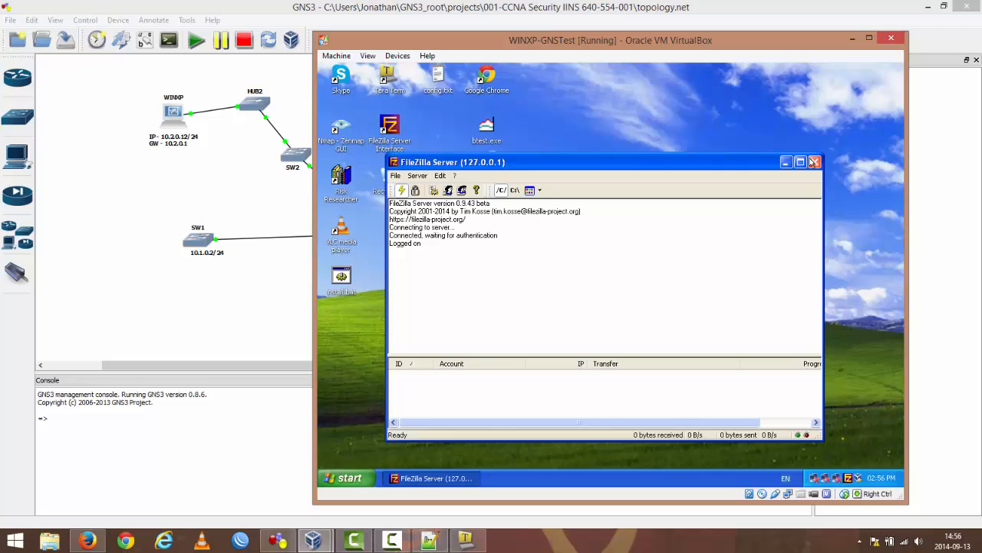
pyautogui.click(816, 162)
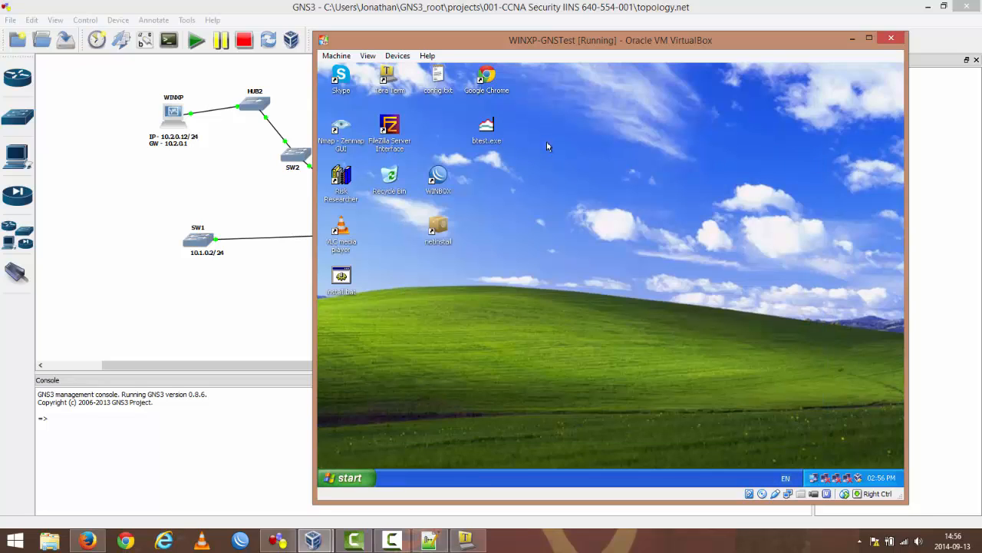
# Step: Open Windows XP's Network Connections and examine Local Area Connection 1, Bridged-MSLoopback, Bridged-PC_NIC and UDP-GNS3Network
pyautogui.rightClick(814, 479)
pyautogui.click(748, 470)
pyautogui.doubleClick(679, 126)
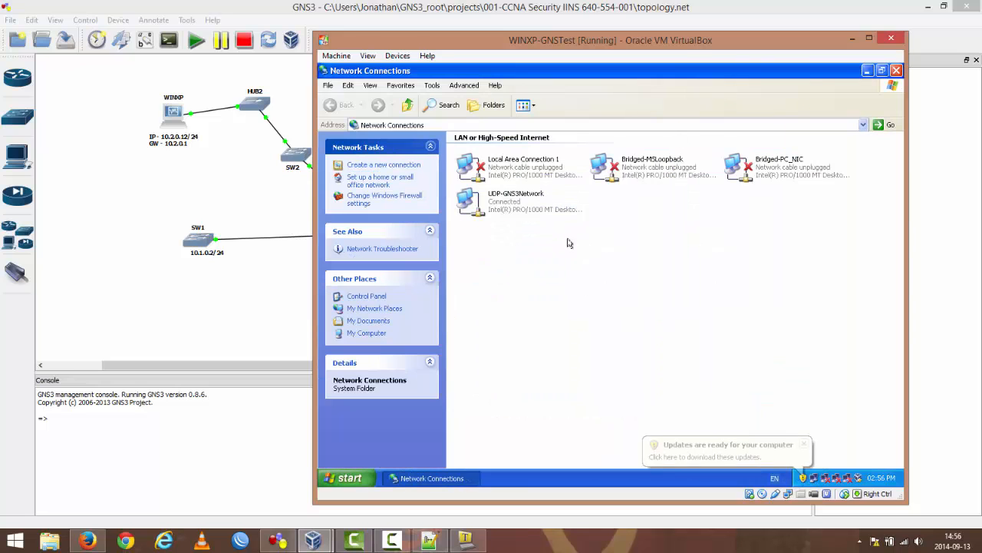
pyautogui.click(509, 175)
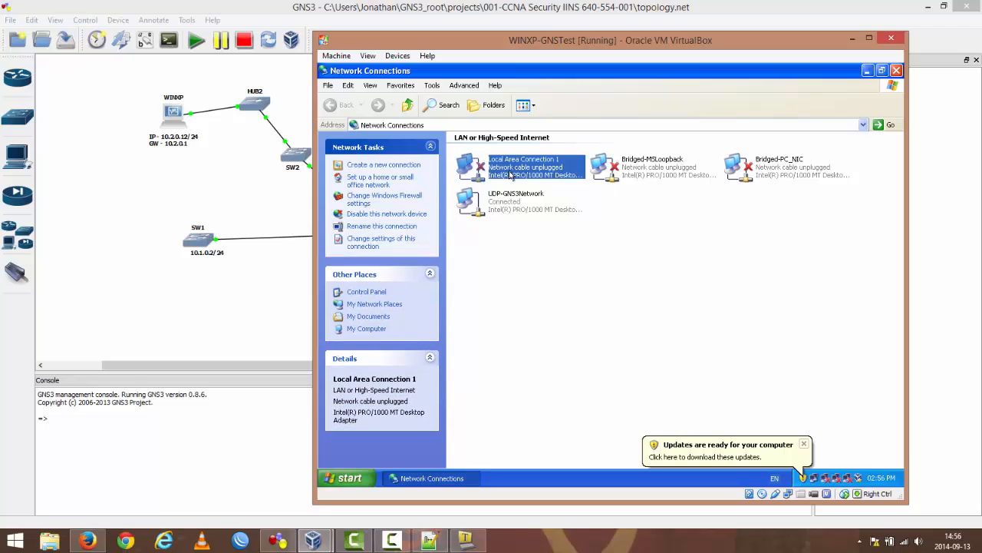
pyautogui.click(641, 168)
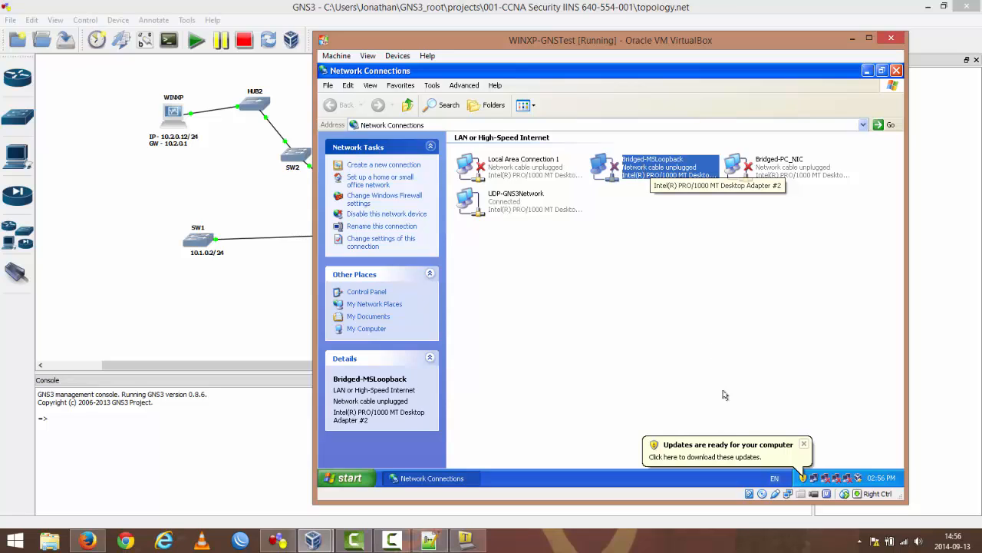
pyautogui.click(795, 169)
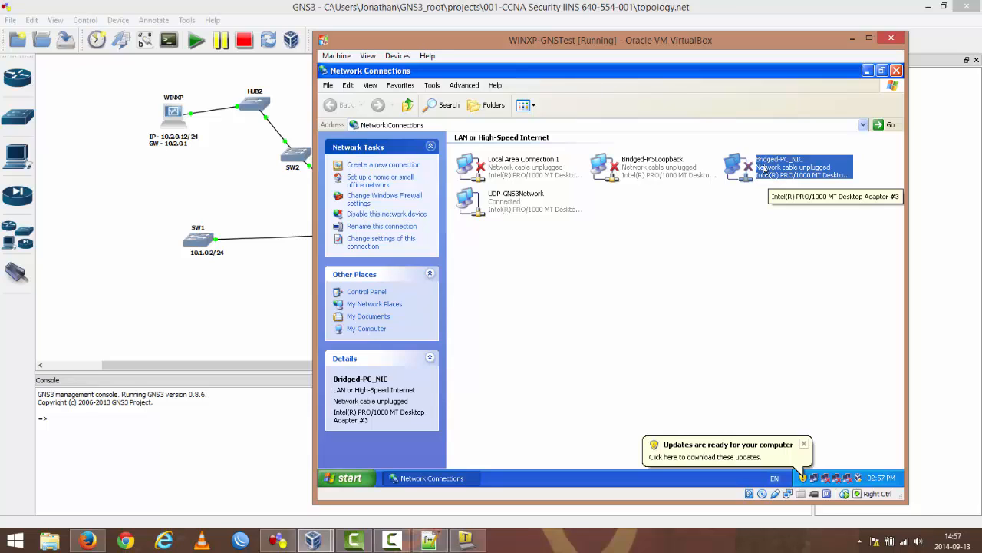
pyautogui.click(491, 201)
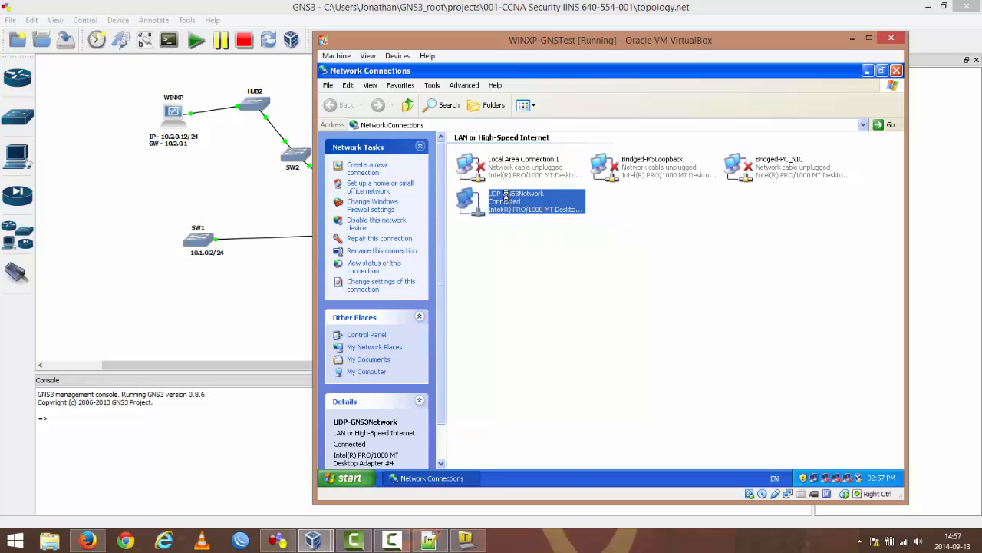
# Step: Check the IP address, subnet mask and default gateway in the UDP-GNS3Network connection status, and close the status window
pyautogui.doubleClick(508, 199)
pyautogui.click(550, 165)
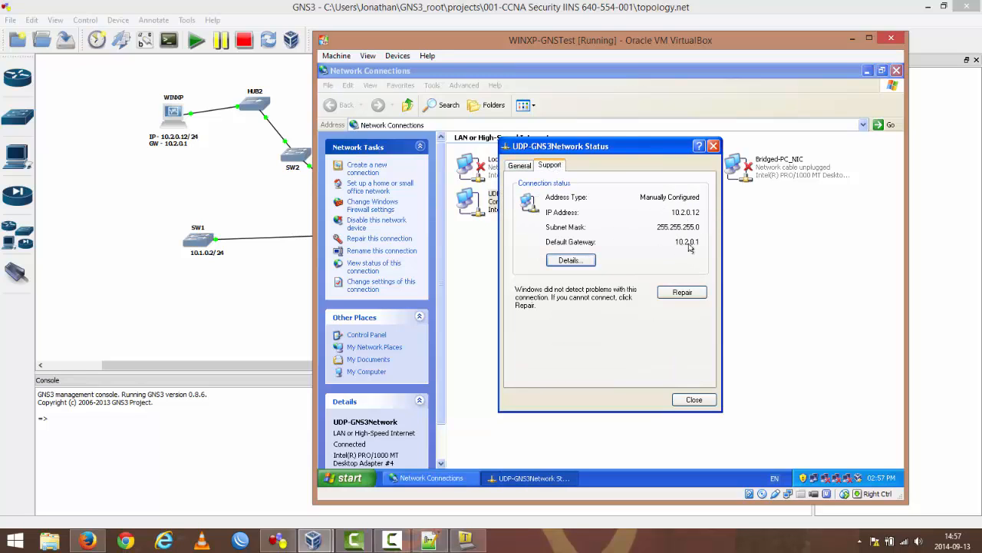
pyautogui.click(694, 399)
pyautogui.click(647, 368)
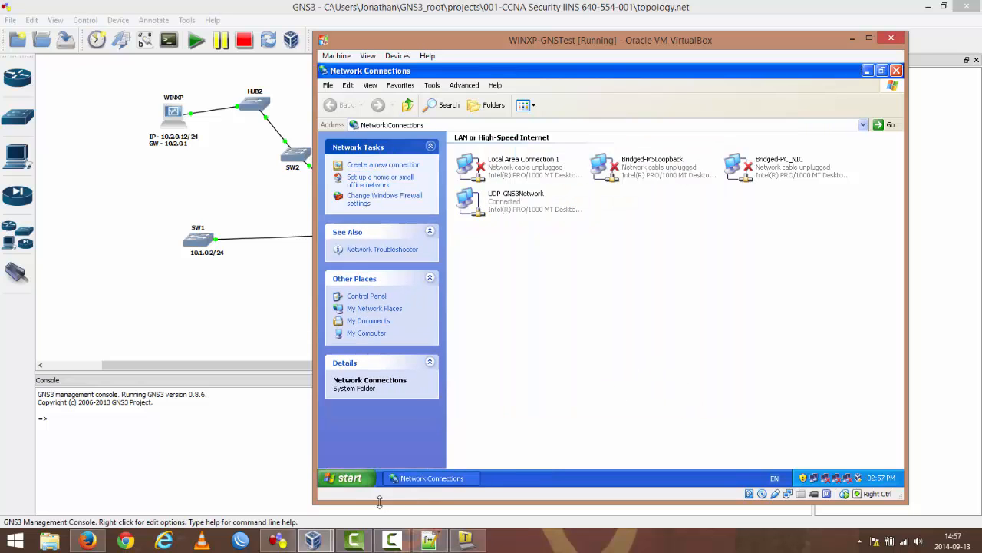
# Step: Close Network Connections and display the machine's IP configuration with ipconfig in a Command Prompt
pyautogui.click(349, 478)
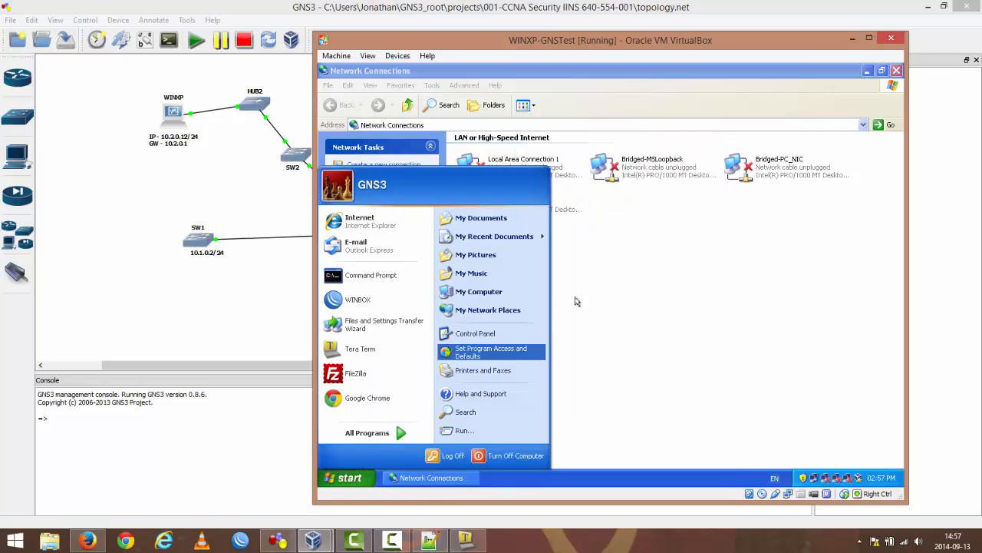
pyautogui.click(896, 70)
pyautogui.click(341, 482)
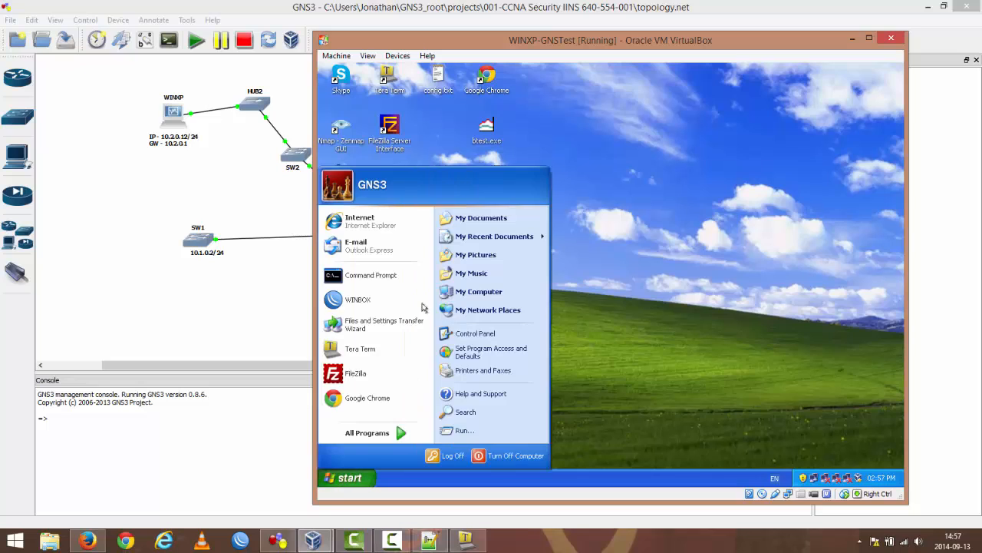
pyautogui.click(374, 276)
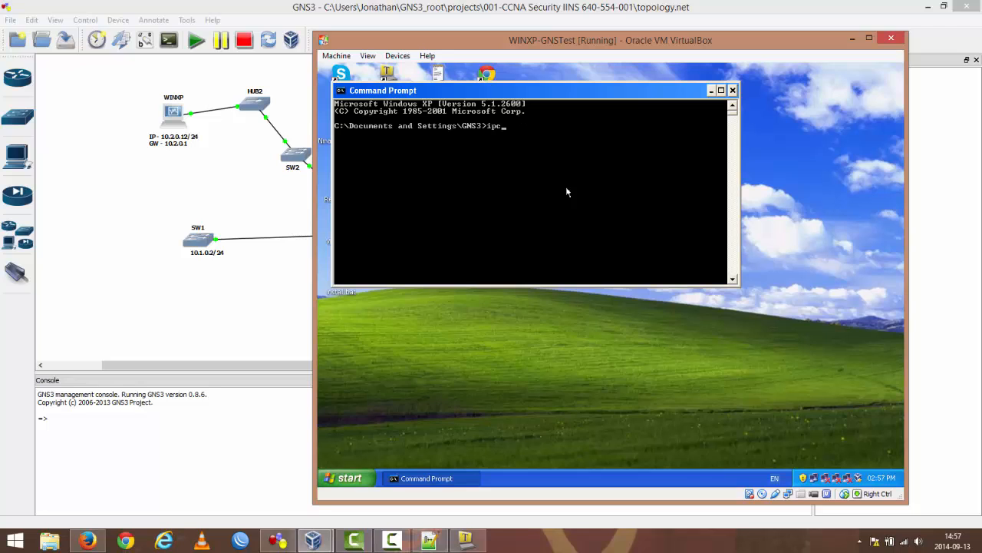
pyautogui.press('Return')
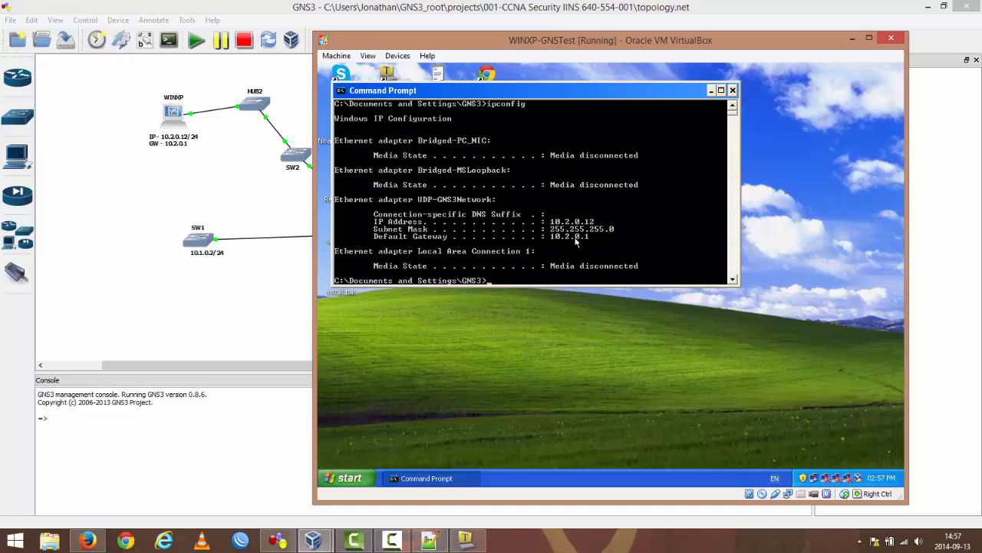
# Step: Test connectivity from Windows XP to the default gateway with ping 10.2.0.1
pyautogui.write('ping 10.2.0.1')
pyautogui.press('Return')
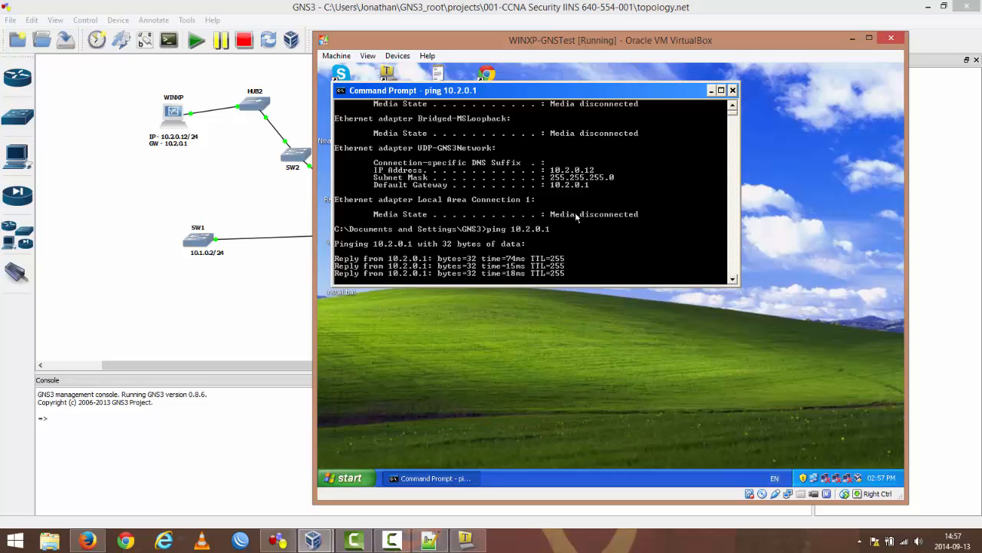
# Step: Try to open a Telnet session from the Command Prompt to R01 at 10.2.0.1
pyautogui.moveTo(570, 92); pyautogui.dragTo(693, 167)
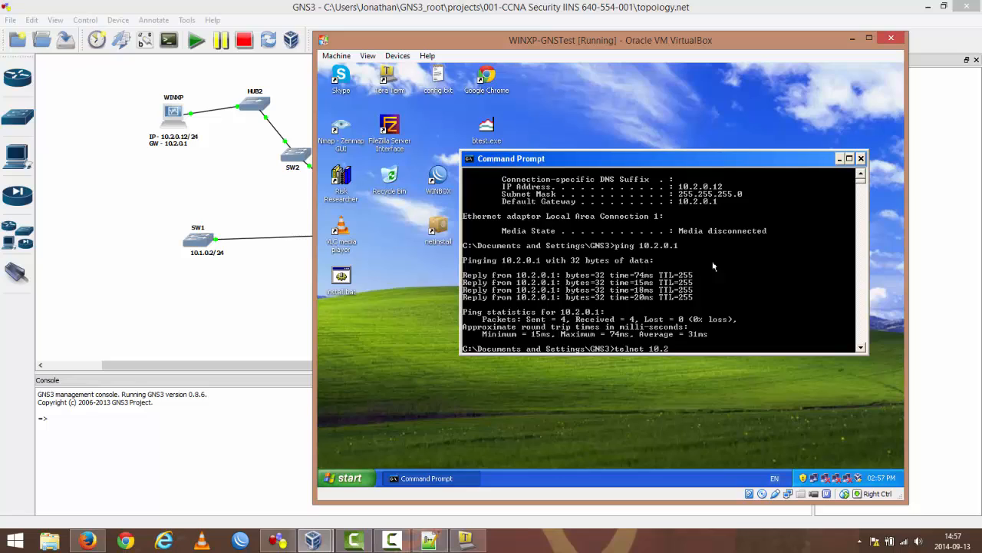
pyautogui.write('1')
pyautogui.press('Return')
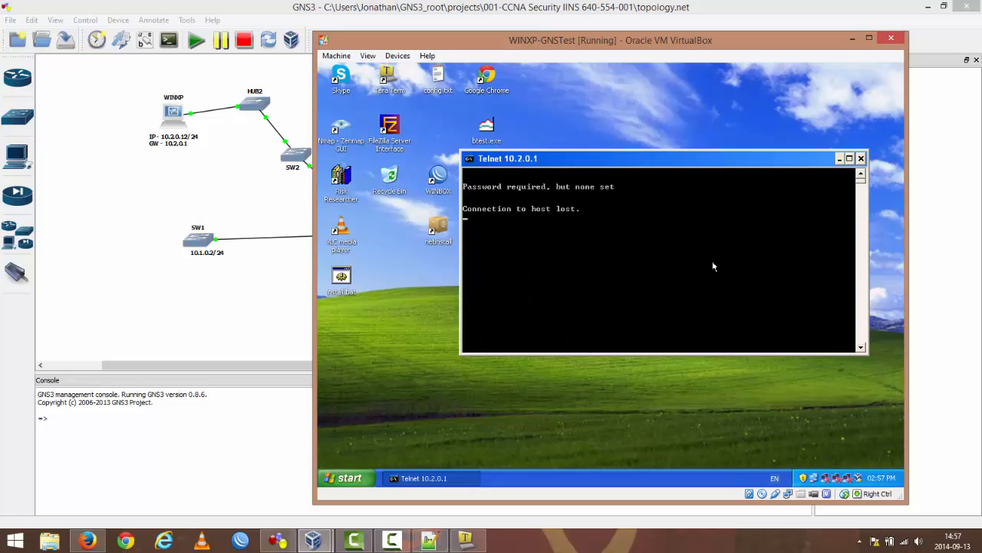
pyautogui.press('Return')
pyautogui.press('Return')
pyautogui.press('Return')
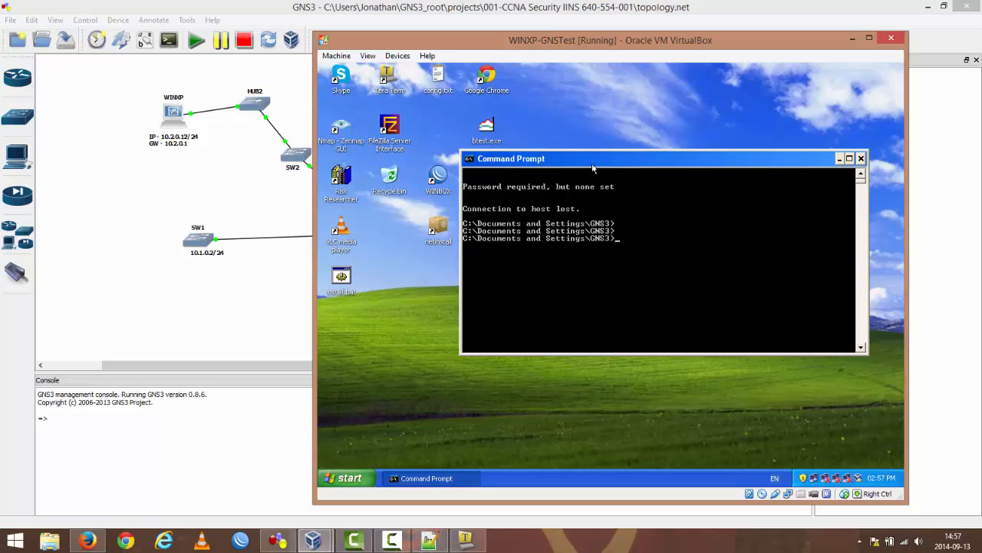
# Step: Close the Command Prompt, move the WINXP-GNSTest window aside to examine the topology, and minimize the virtual machine
pyautogui.moveTo(592, 166); pyautogui.dragTo(543, 138)
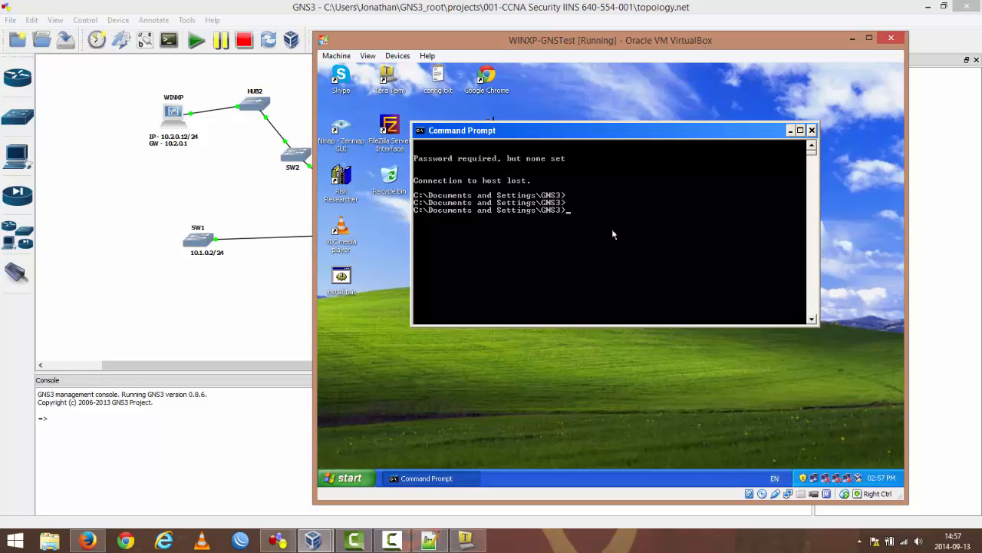
pyautogui.moveTo(563, 48); pyautogui.dragTo(553, 69)
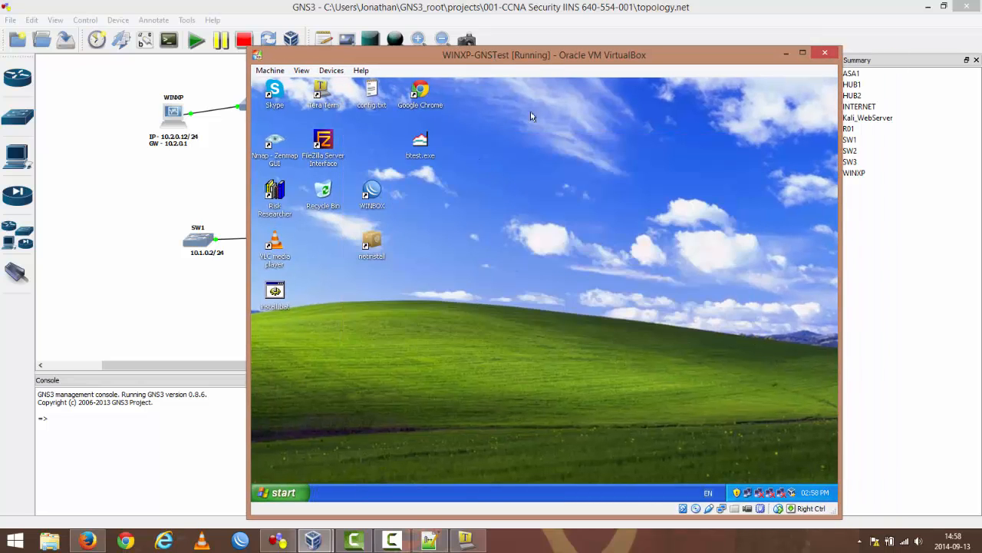
pyautogui.moveTo(534, 65); pyautogui.dragTo(354, 260)
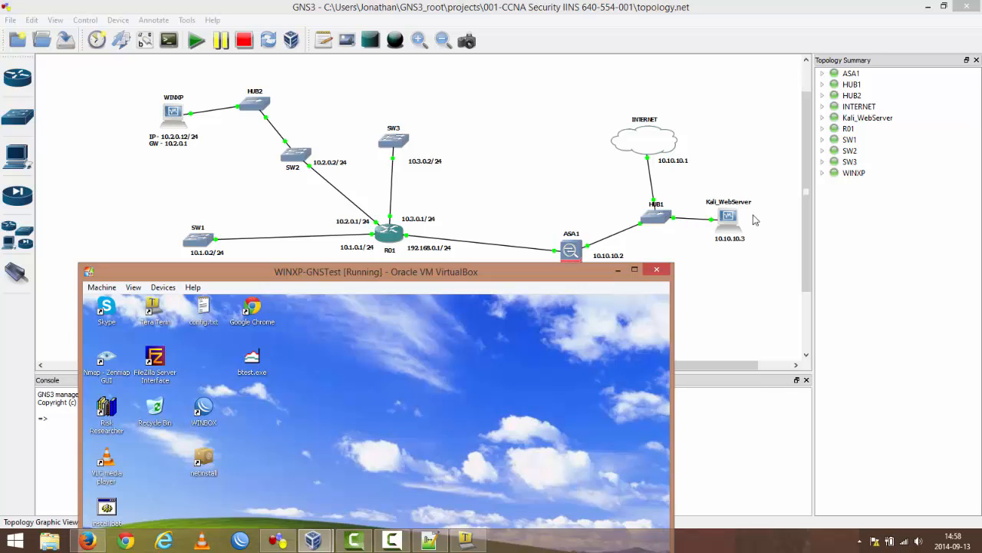
pyautogui.moveTo(534, 276); pyautogui.dragTo(586, 338)
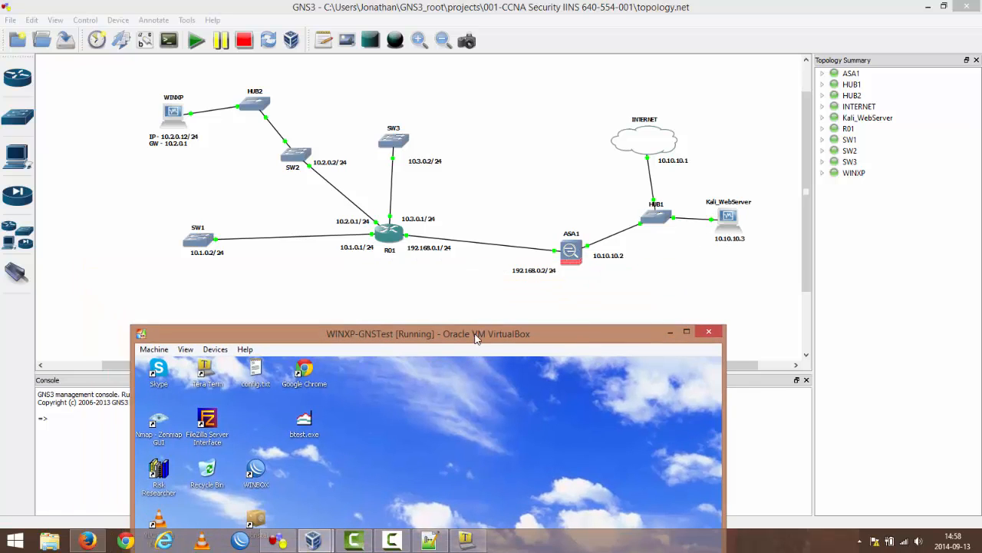
pyautogui.moveTo(471, 337); pyautogui.dragTo(546, 63)
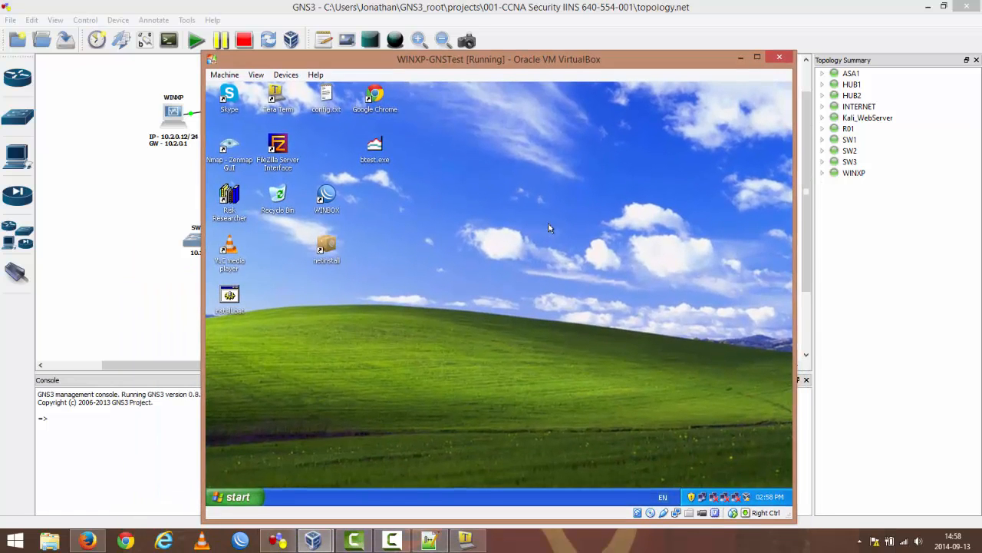
pyautogui.click(743, 60)
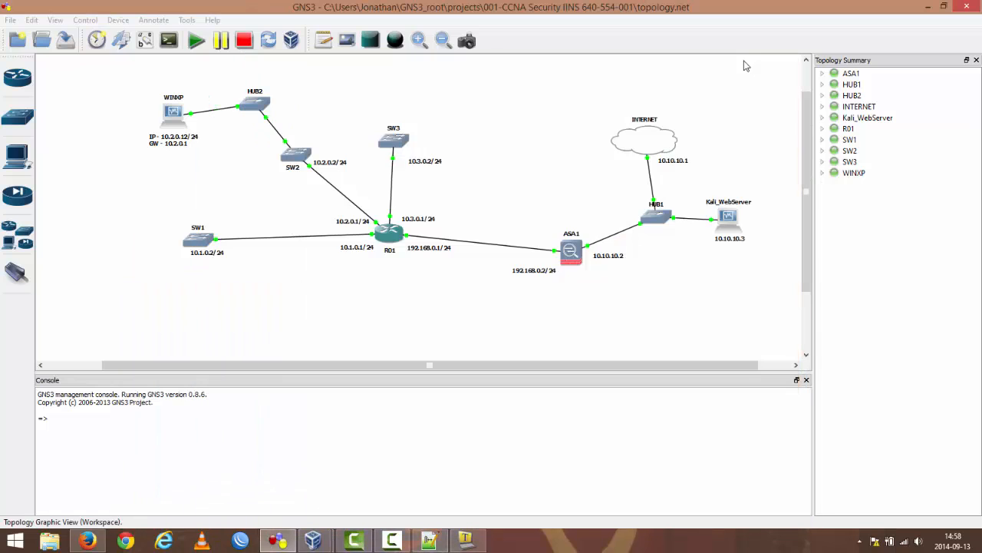
# Step: Switch to R01's Tera Term console, clear the stray characters and list its interfaces and addresses with show ip int brief
pyautogui.click(466, 540)
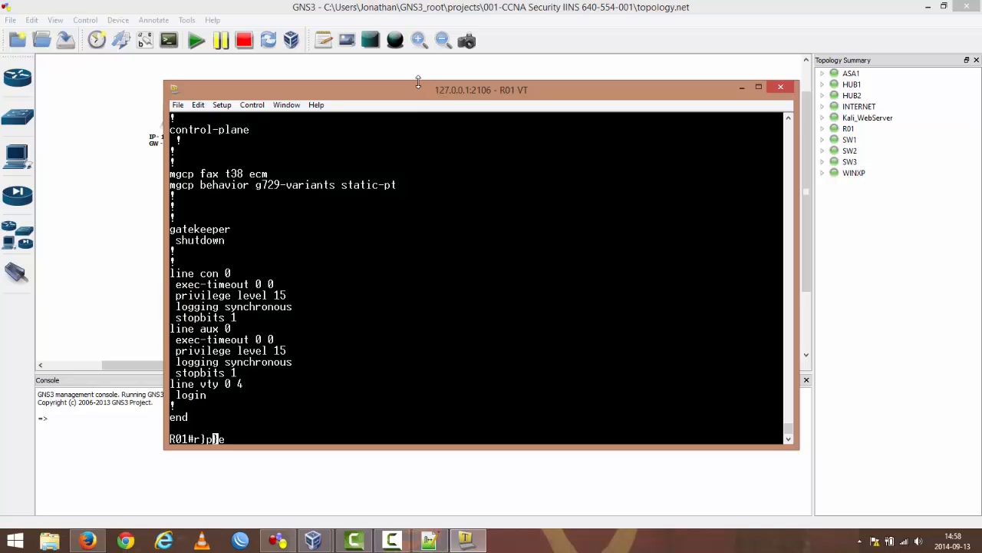
pyautogui.press('Return')
pyautogui.press('Return')
pyautogui.press('Return')
pyautogui.press('Return')
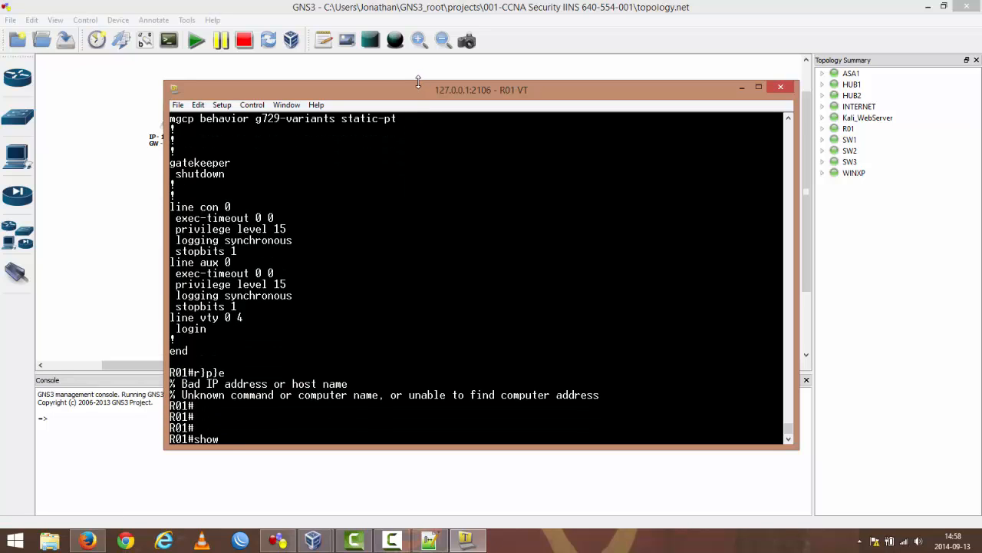
pyautogui.write('show ip int brief')
pyautogui.press('Return')
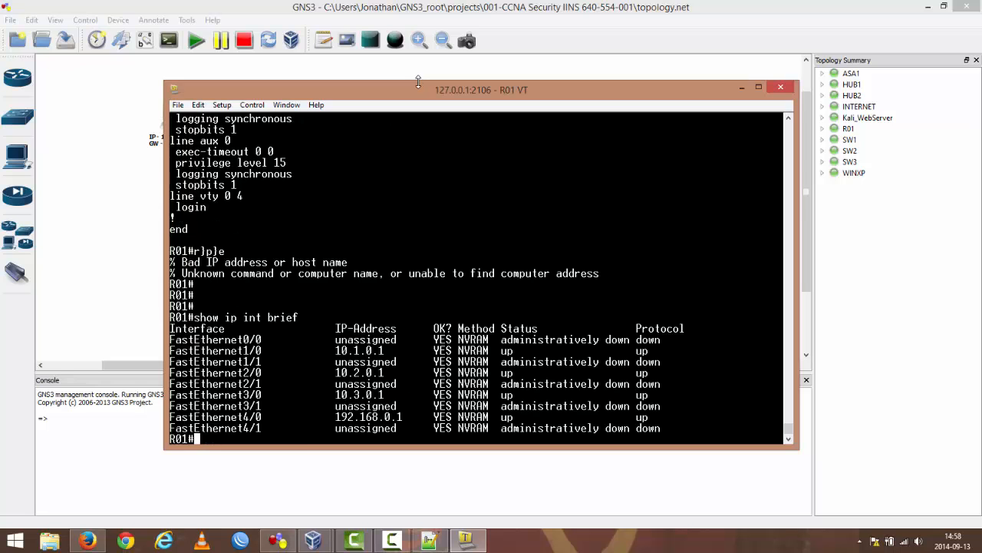
# Step: Compare R01's interface addresses with the topology diagram and display its routing table with show ip route
pyautogui.moveTo(449, 92); pyautogui.dragTo(755, 59)
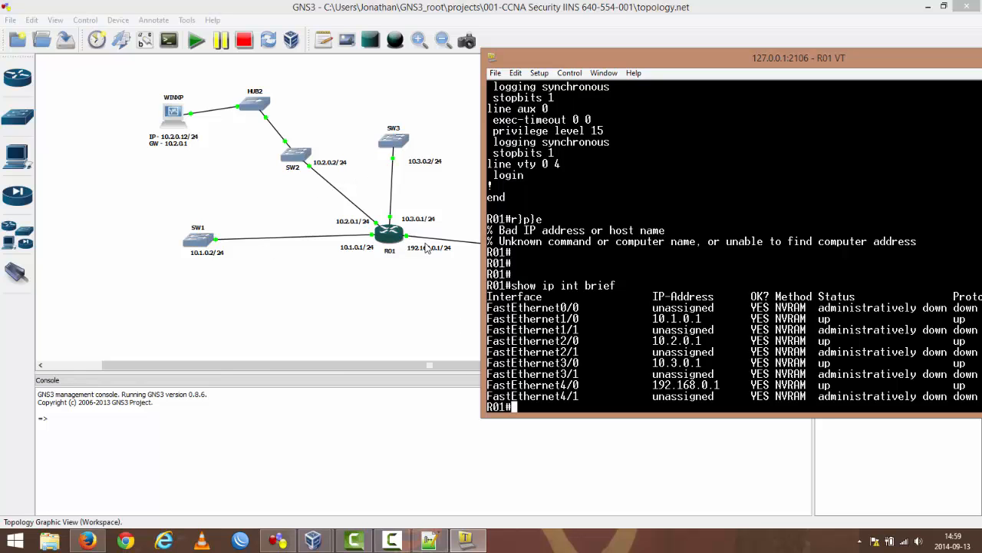
pyautogui.moveTo(731, 66); pyautogui.dragTo(319, 332)
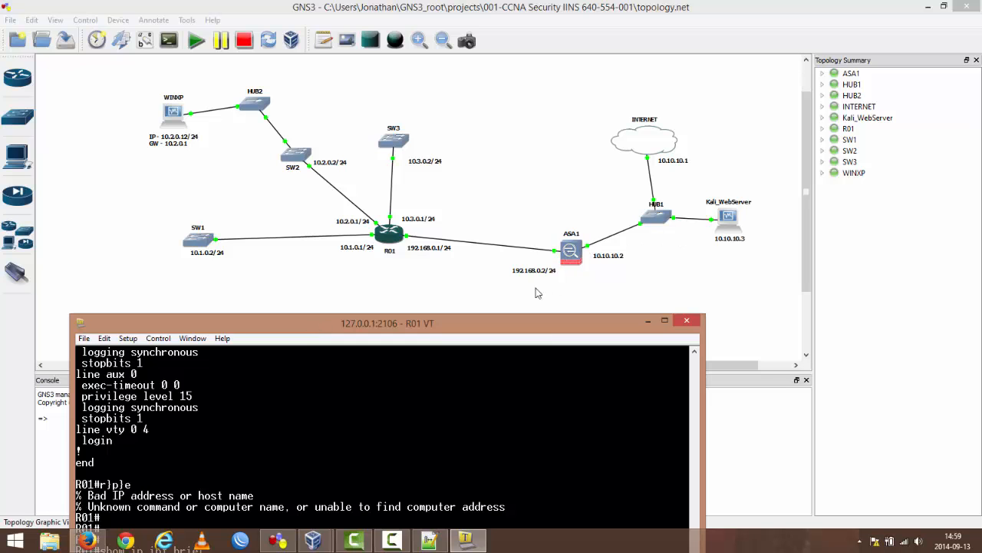
pyautogui.moveTo(493, 326); pyautogui.dragTo(712, 59)
pyautogui.write('show ip route')
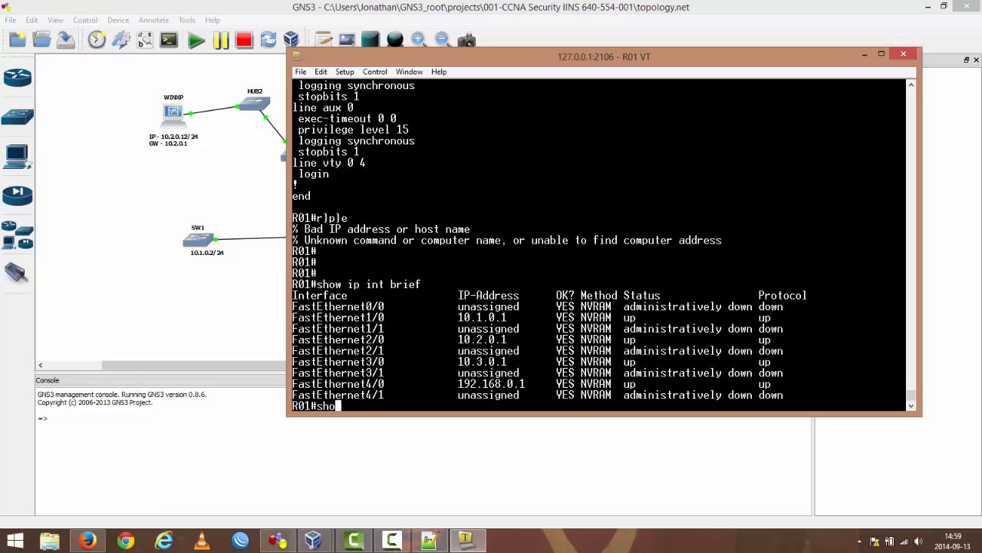
pyautogui.press('Return')
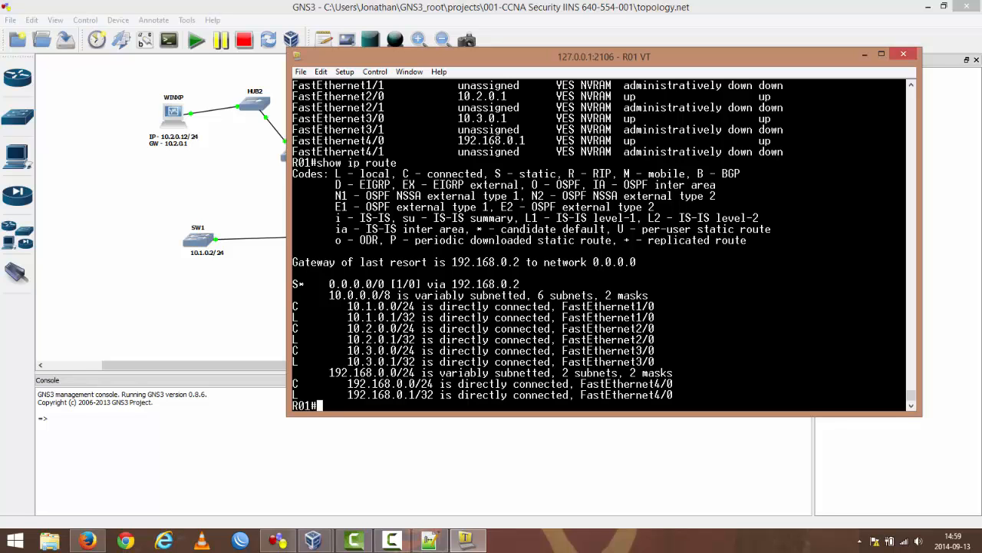
# Step: Compare R01's routing table with its link to ASA1 in the topology and inspect ASA1's device details
pyautogui.moveTo(587, 61); pyautogui.dragTo(639, 326)
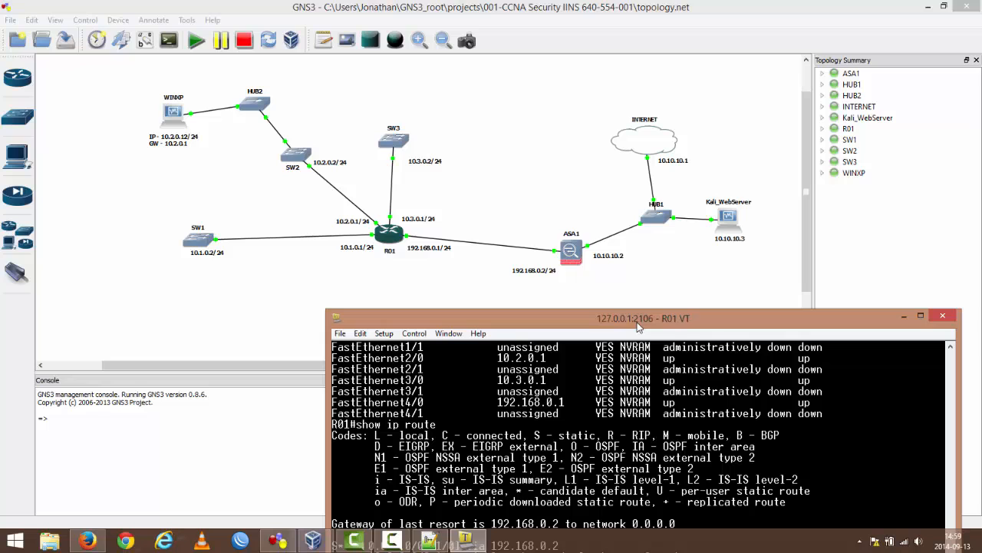
pyautogui.click(573, 254)
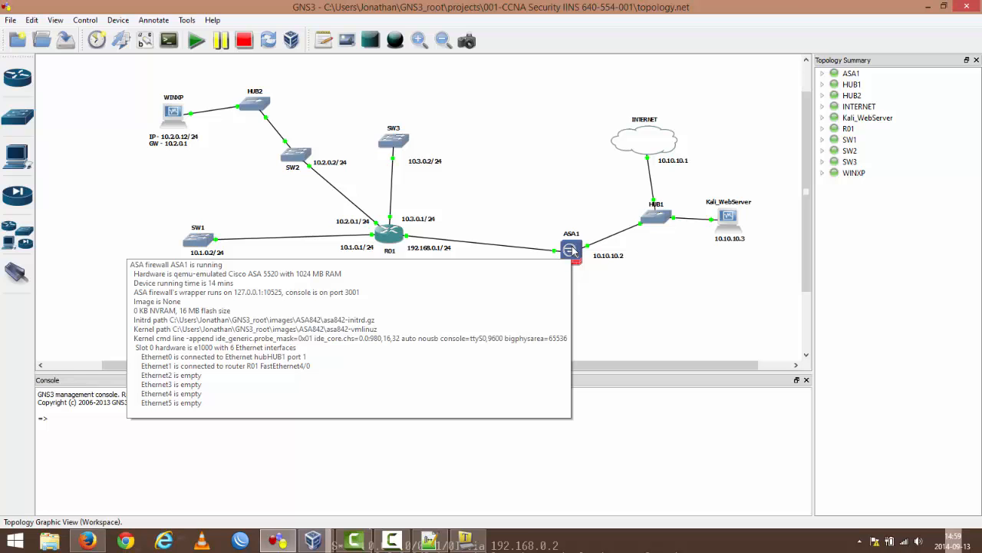
pyautogui.click(466, 541)
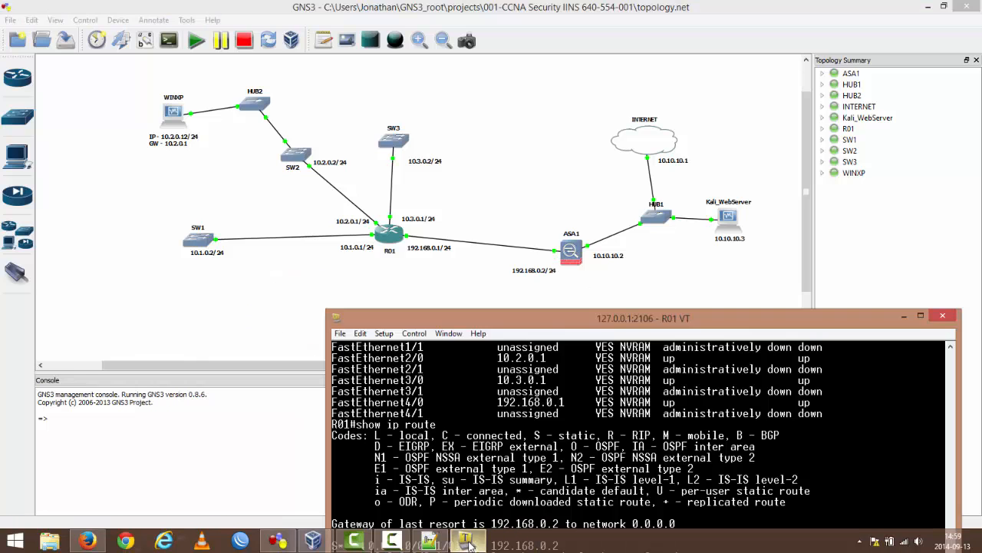
pyautogui.moveTo(544, 318); pyautogui.dragTo(303, 62)
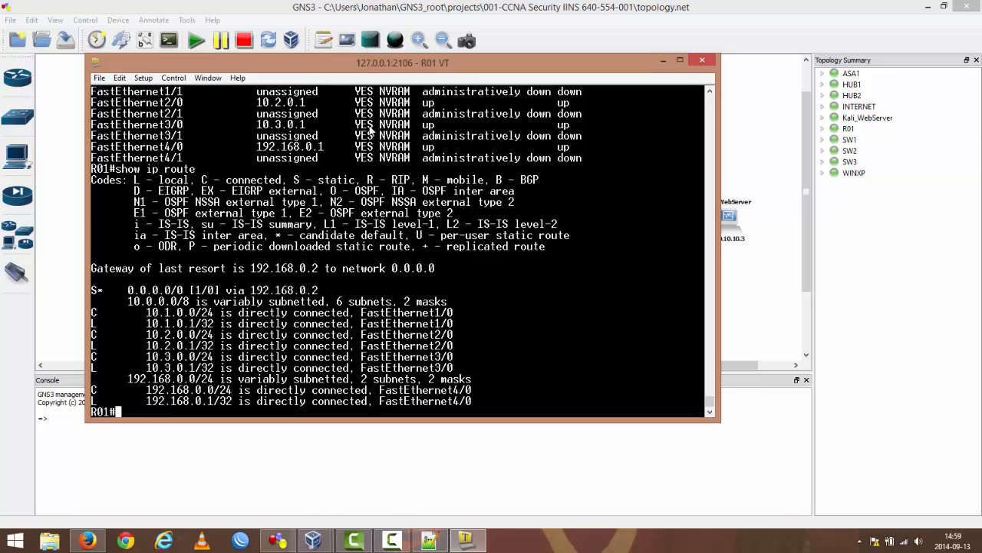
pyautogui.moveTo(351, 59); pyautogui.dragTo(330, 299)
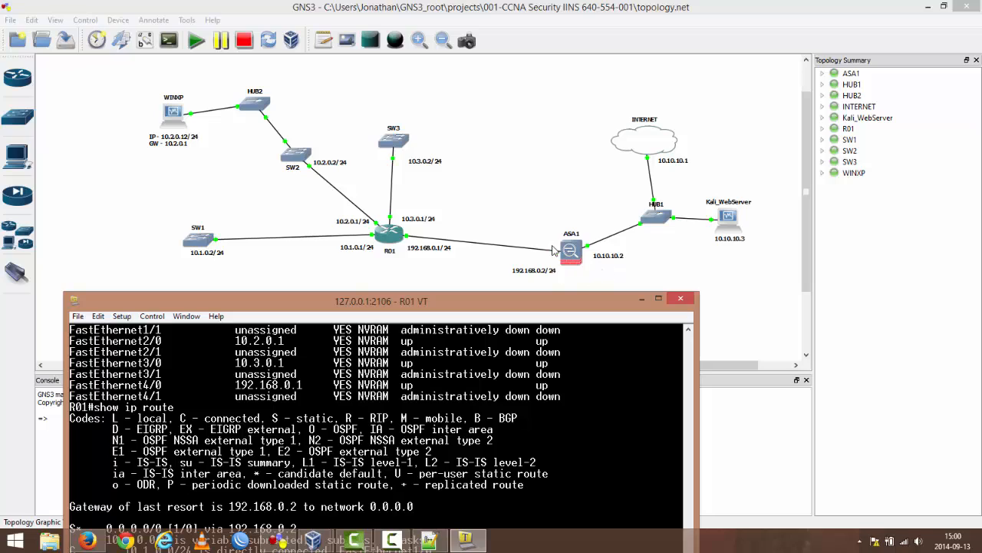
# Step: Set R01's running-config output aside and inspect R01's adapter slots in the node configurator, cancelling the dialog
pyautogui.moveTo(497, 305); pyautogui.dragTo(580, 126)
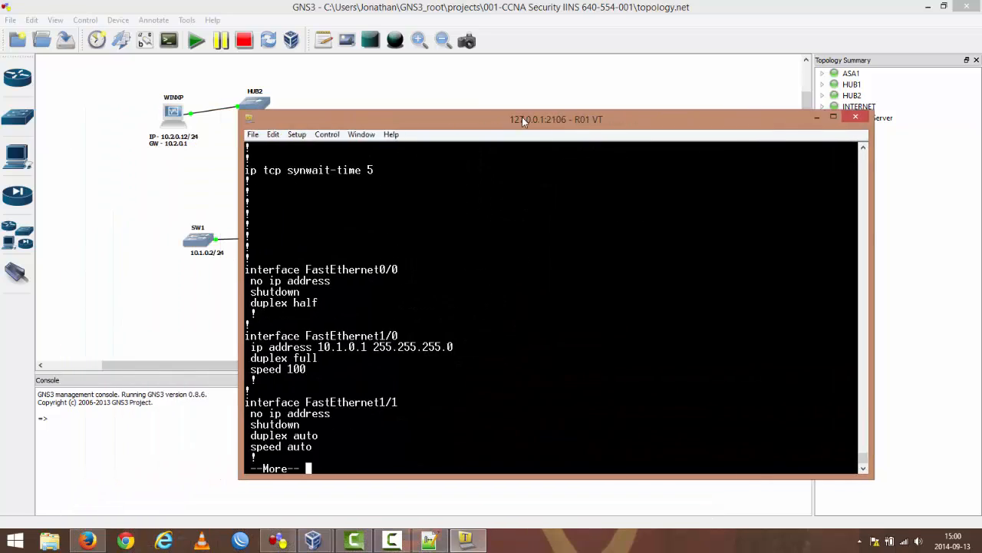
pyautogui.moveTo(593, 126); pyautogui.dragTo(357, 108)
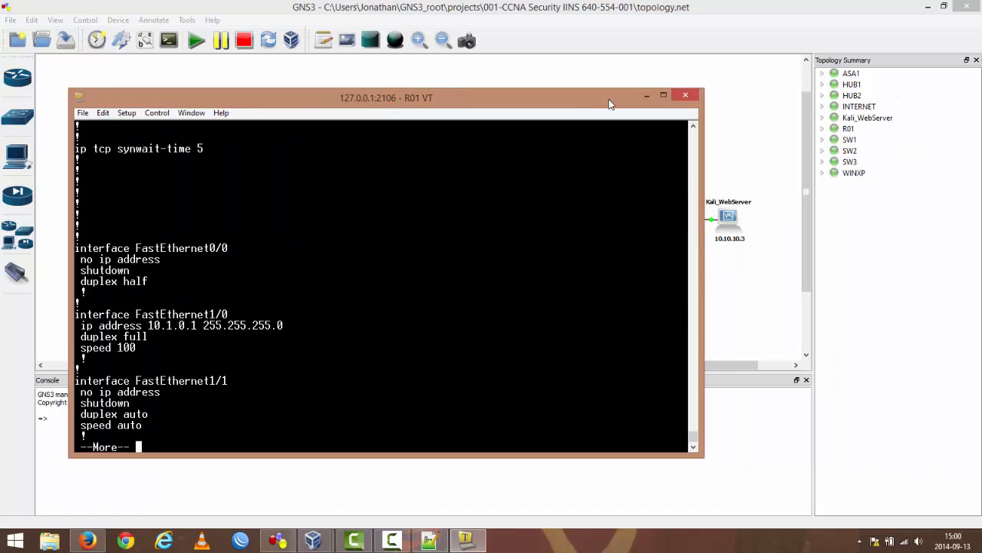
pyautogui.click(651, 96)
pyautogui.rightClick(391, 231)
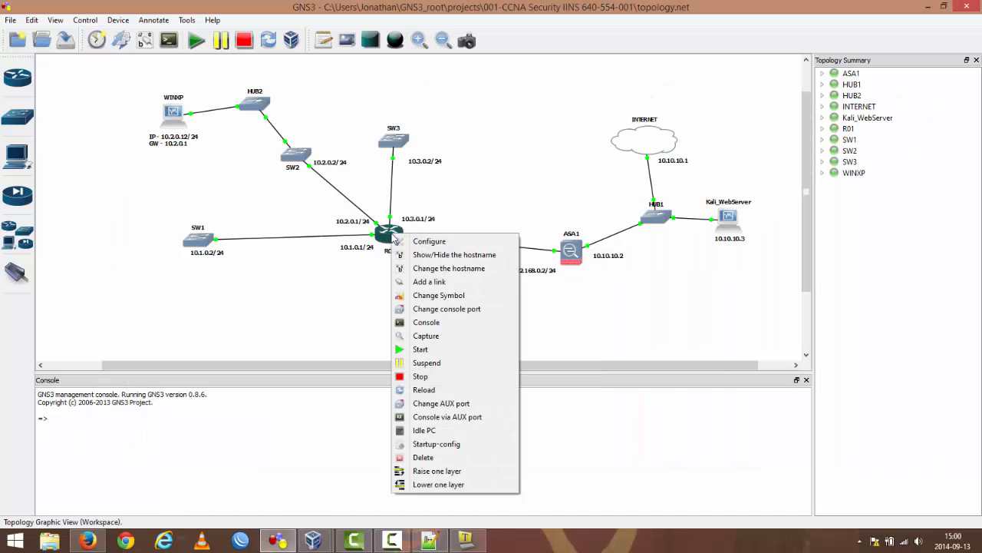
pyautogui.click(429, 241)
pyautogui.click(319, 141)
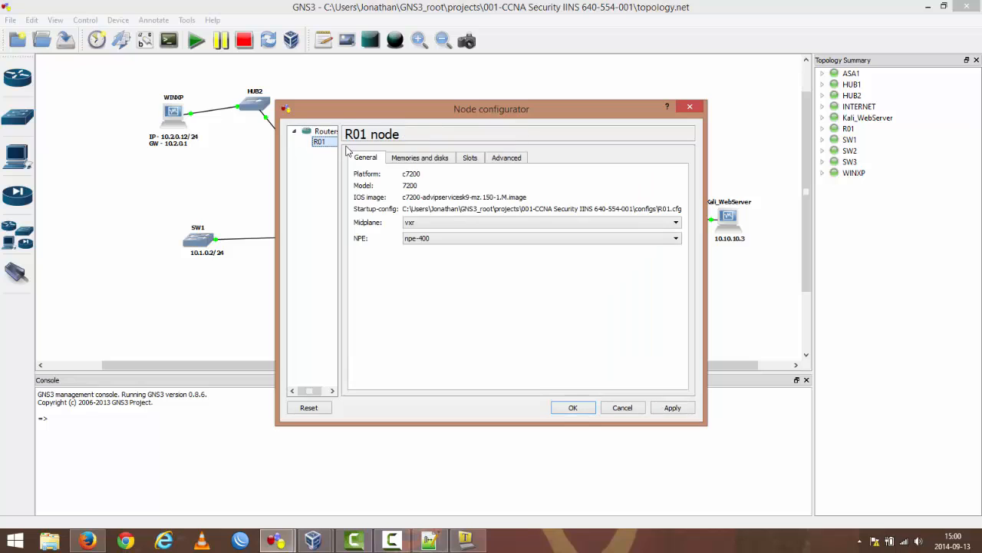
pyautogui.click(470, 157)
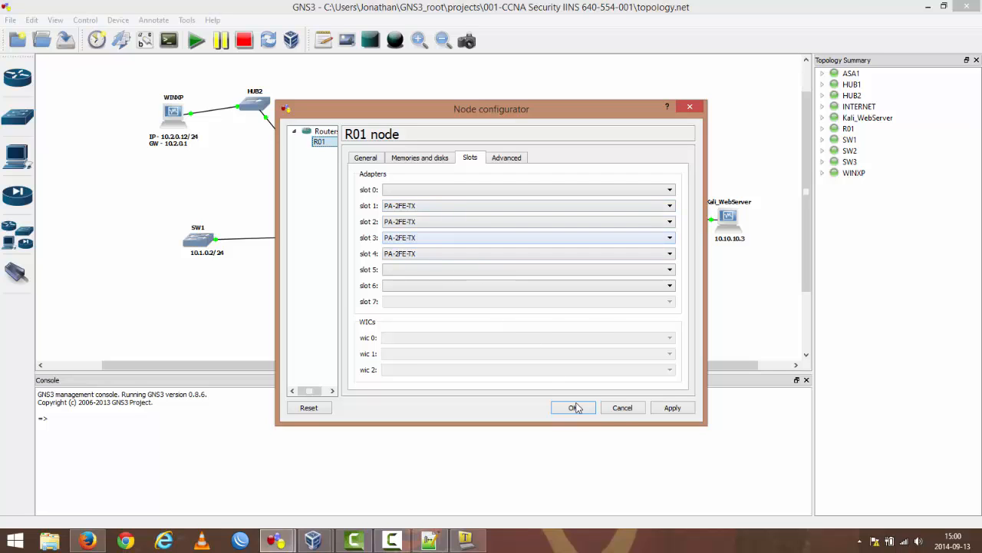
pyautogui.click(622, 408)
# Step: Return to R01's console and page through the rest of its running configuration, covering the interfaces and the default route
pyautogui.click(467, 541)
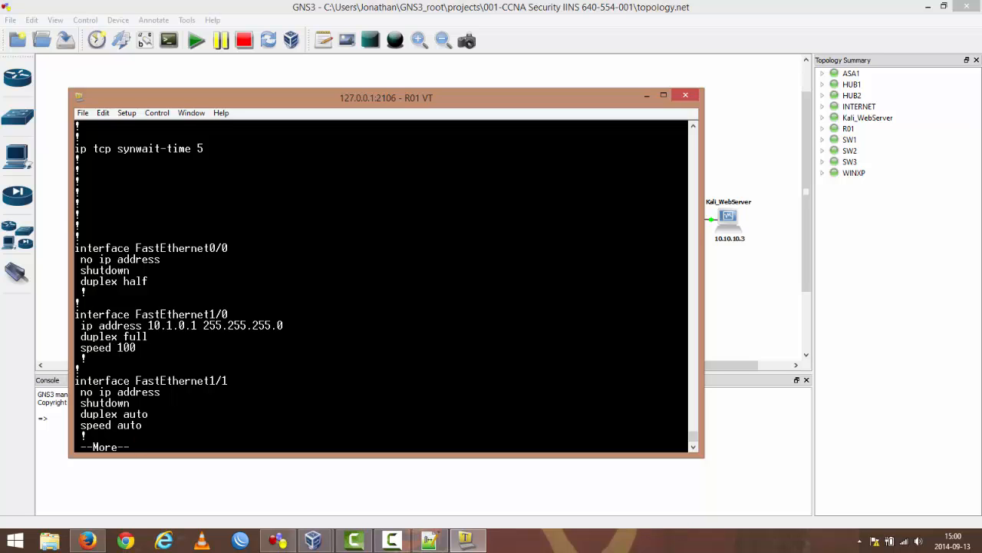
pyautogui.moveTo(263, 103); pyautogui.dragTo(526, 114)
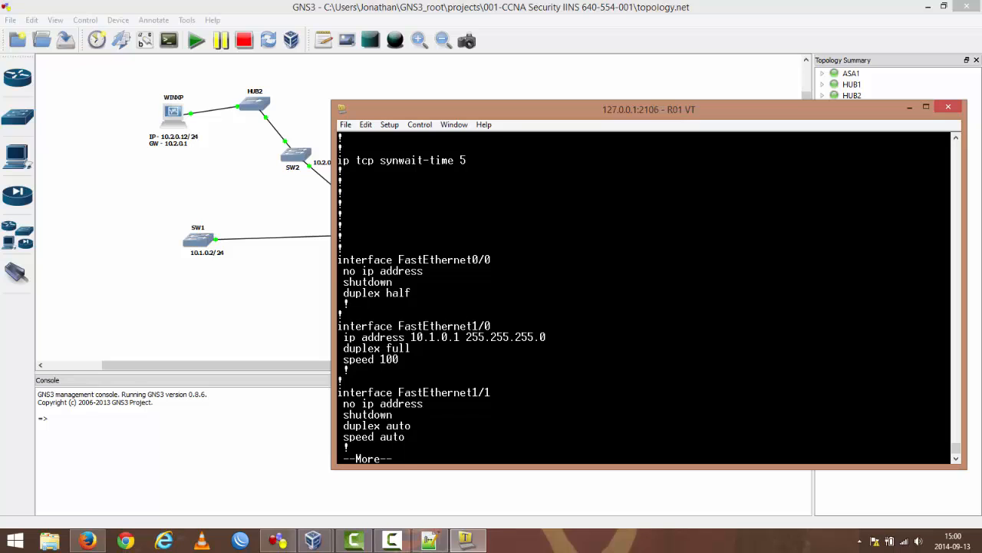
pyautogui.press('space')
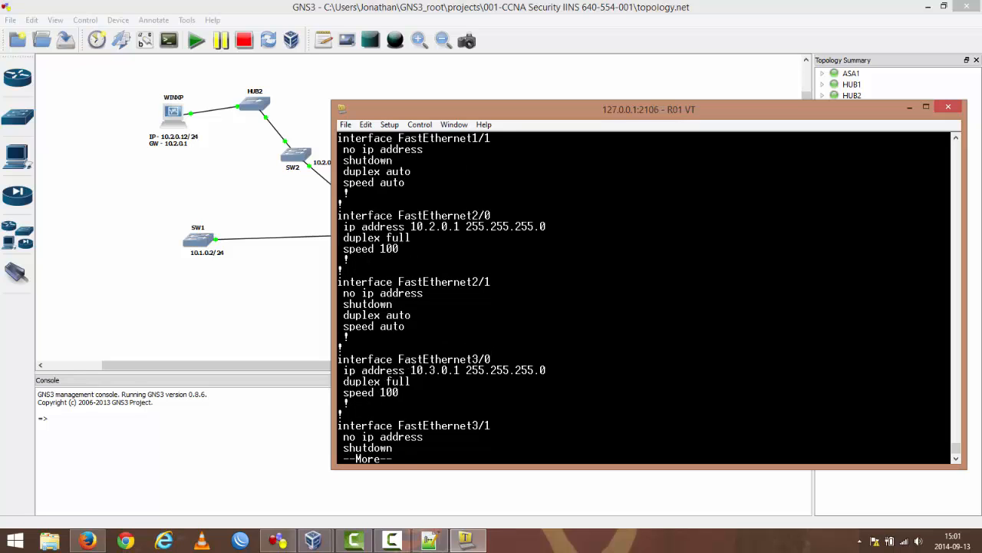
pyautogui.press('space')
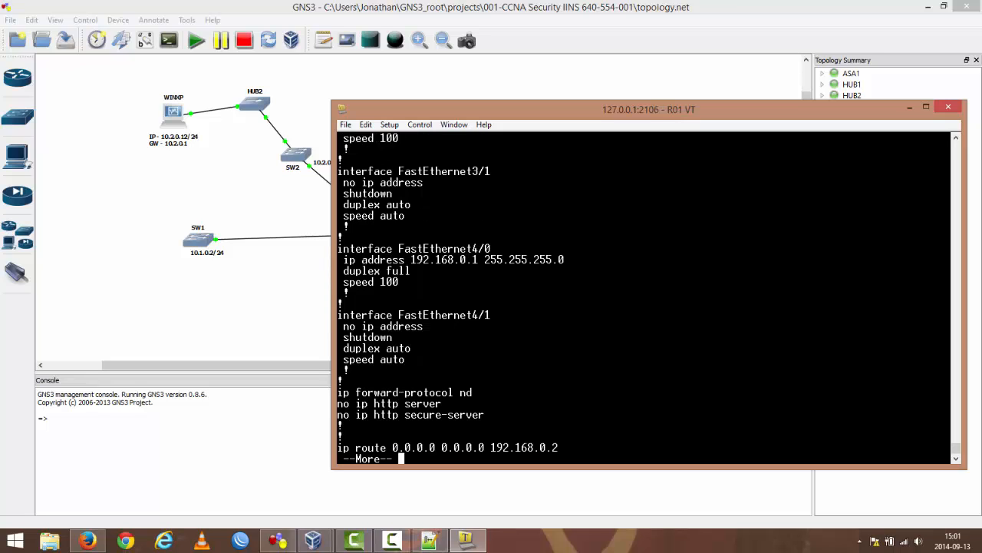
pyautogui.press('space')
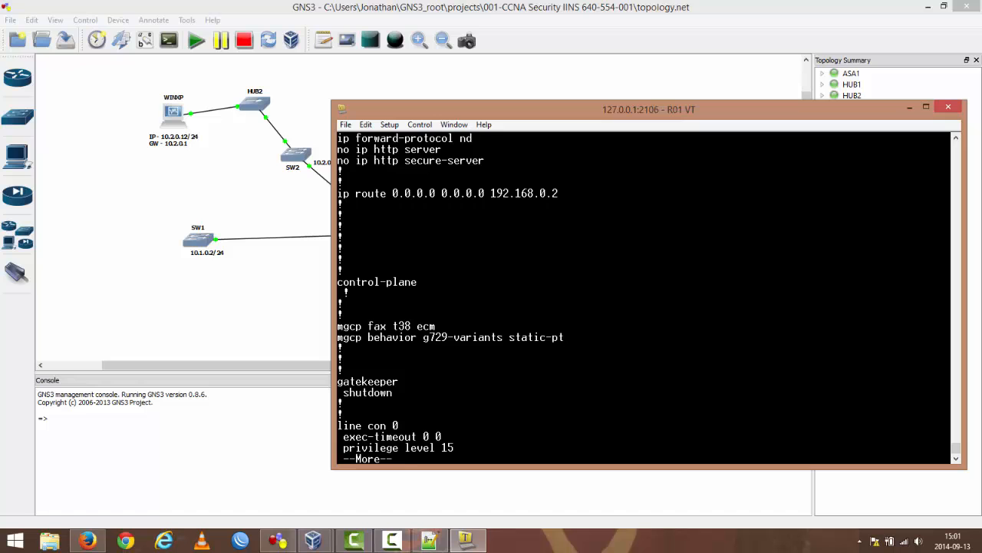
pyautogui.press('space')
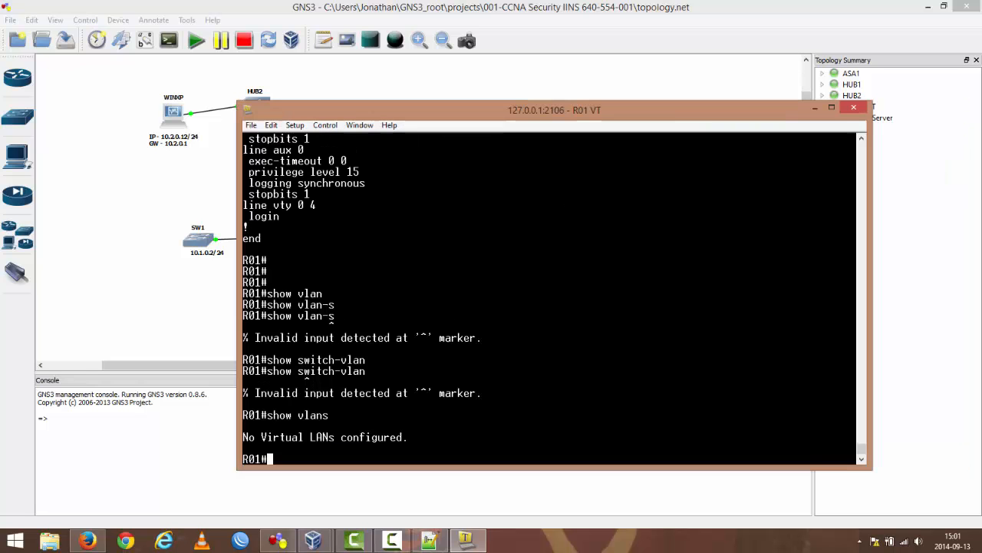
# Step: Test connectivity from R01 to the Windows XP machine with ping 10.2.0.12 and minimize the console
pyautogui.moveTo(564, 116); pyautogui.dragTo(431, 102)
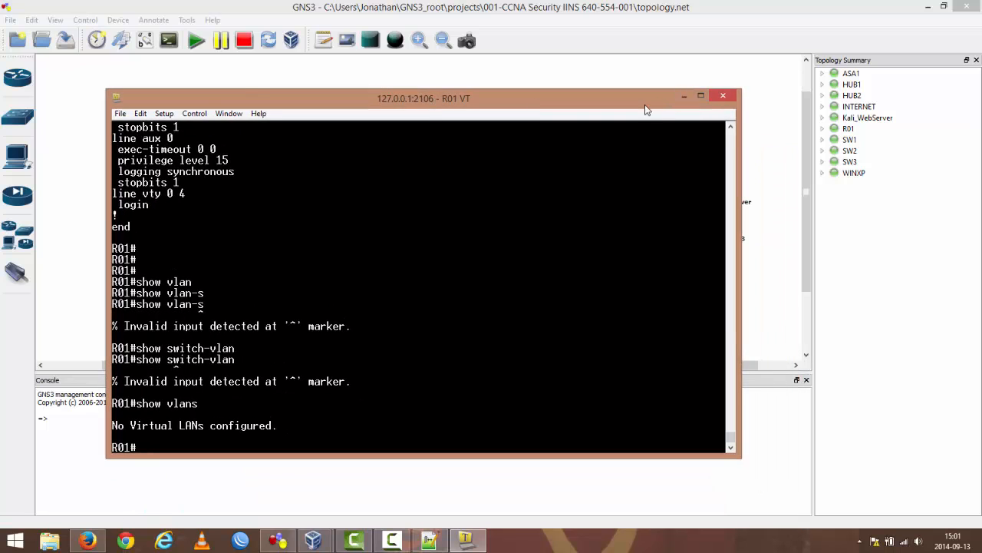
pyautogui.moveTo(646, 105); pyautogui.dragTo(752, 120)
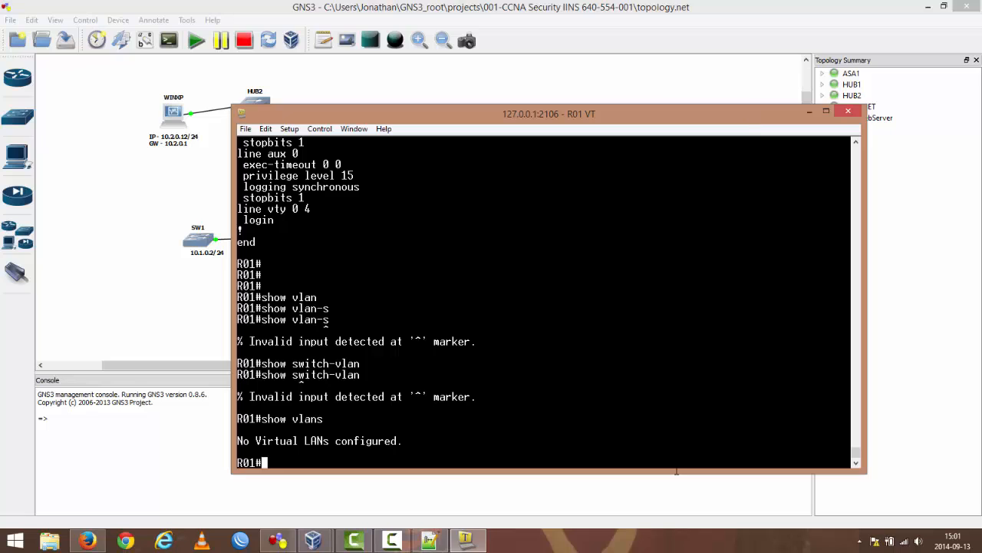
pyautogui.write('ping 10.2.0.12')
pyautogui.press('Return')
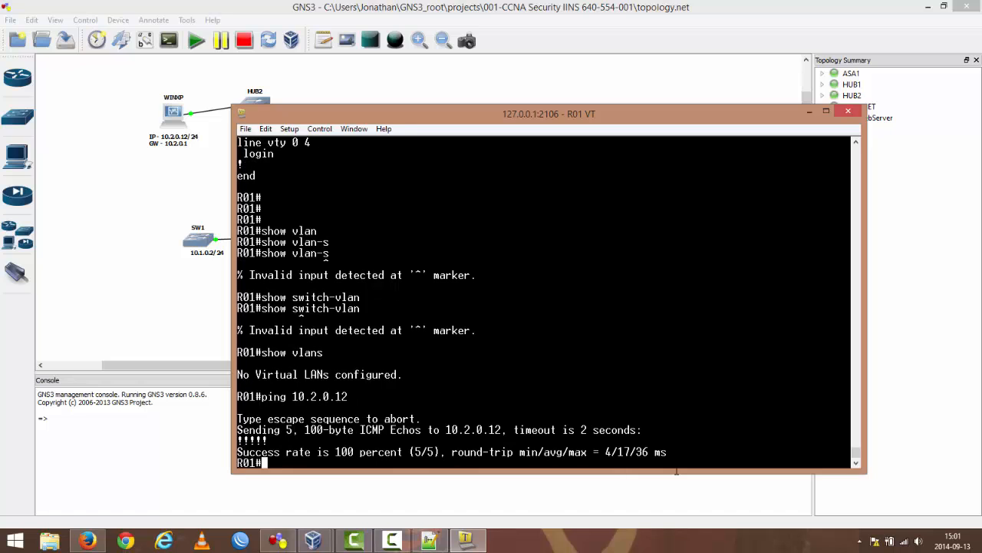
pyautogui.click(810, 111)
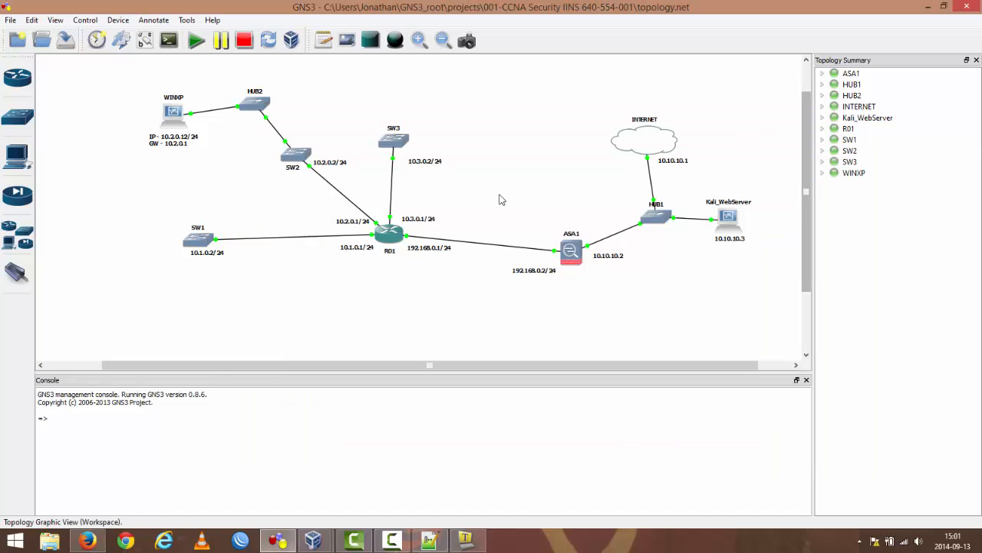
# Step: Open ASA1's console, move it clear, and enter privileged mode with en, submitting the enable password prompt
pyautogui.doubleClick(571, 250)
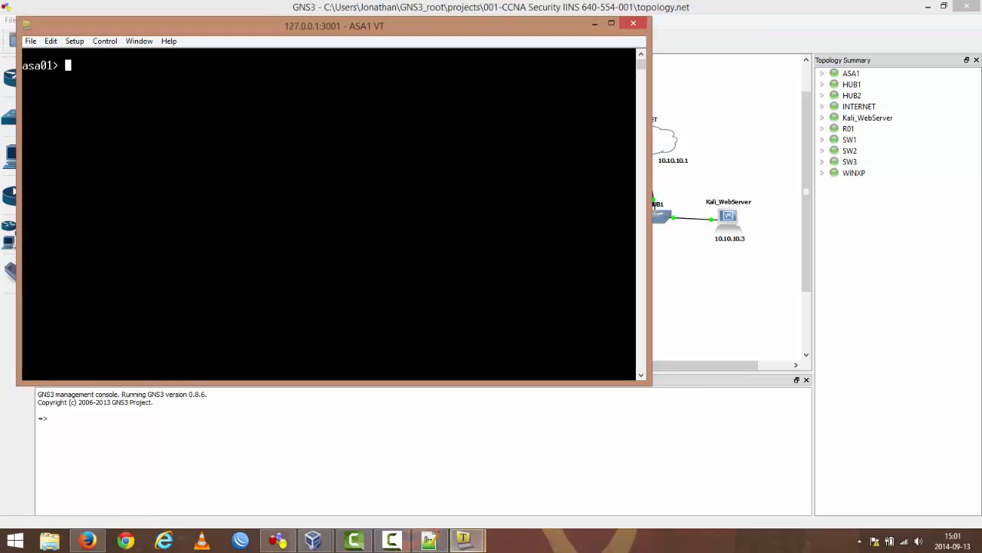
pyautogui.moveTo(260, 35); pyautogui.dragTo(387, 116)
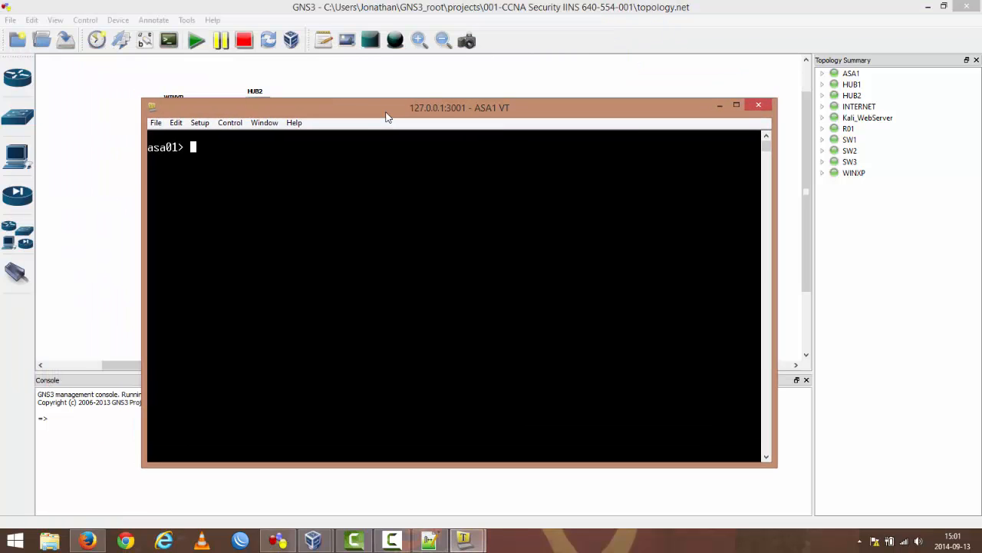
pyautogui.write('en')
pyautogui.press('Return')
# Step: Display ASA1's running configuration and examine the outside and inside interface settings
pyautogui.press('Return')
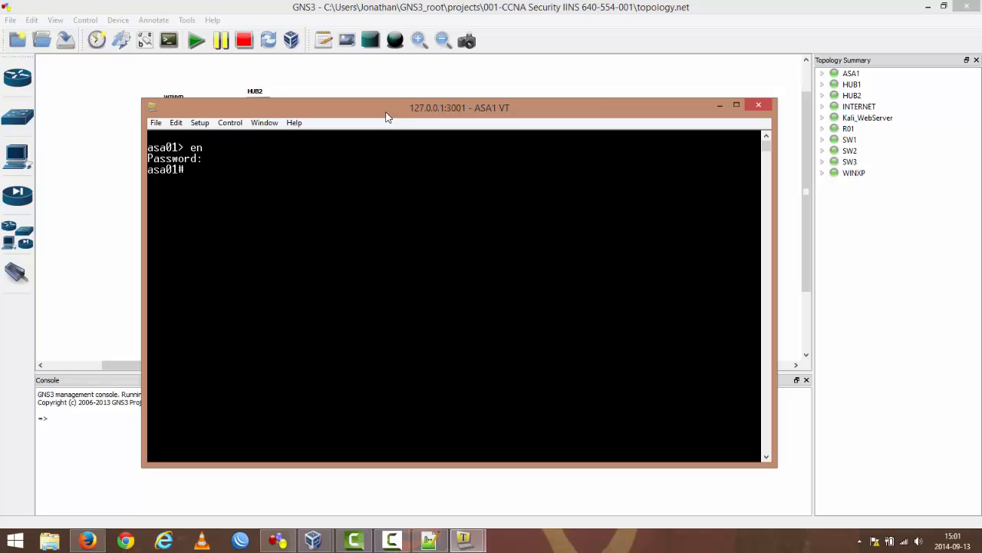
pyautogui.write('show run')
pyautogui.press('Return')
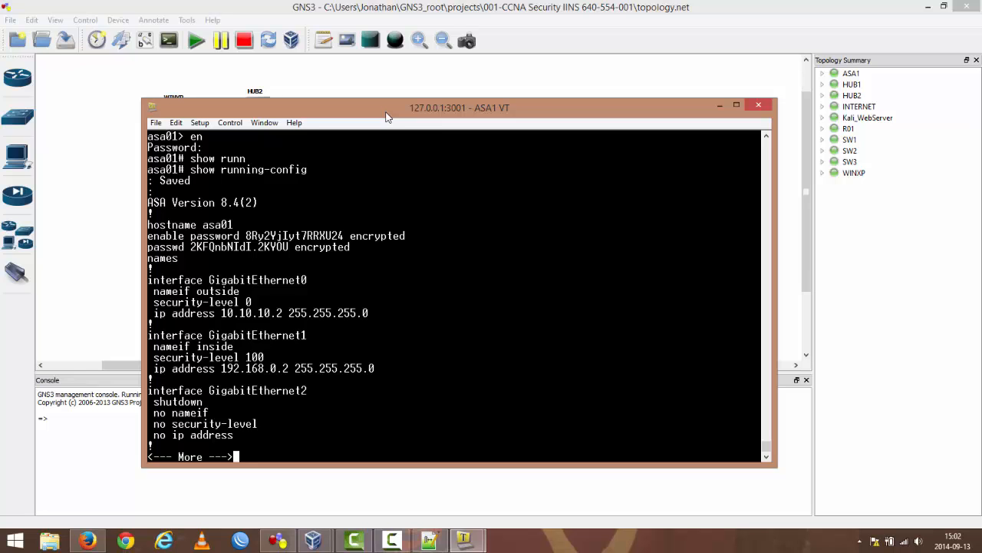
pyautogui.moveTo(391, 117); pyautogui.dragTo(350, 109)
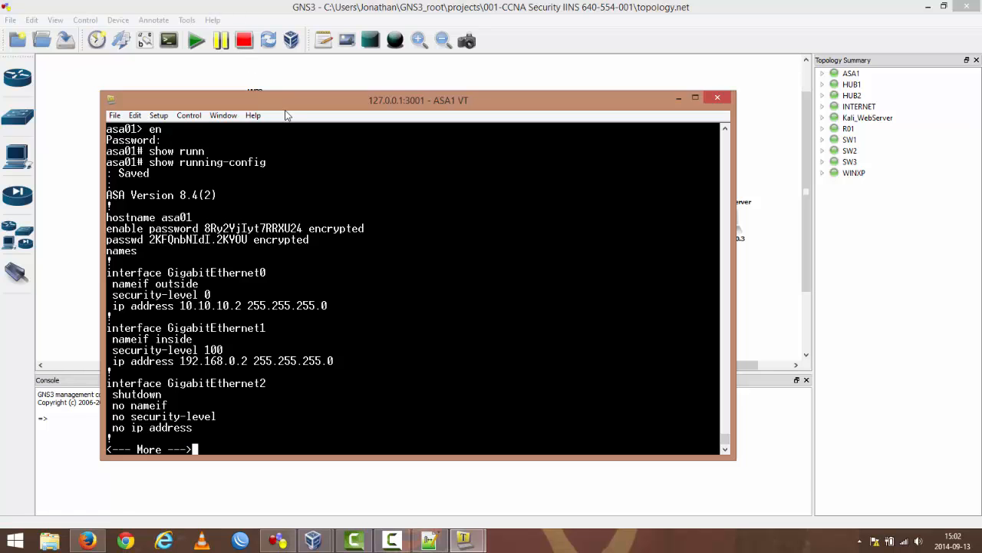
pyautogui.moveTo(290, 103); pyautogui.dragTo(366, 126)
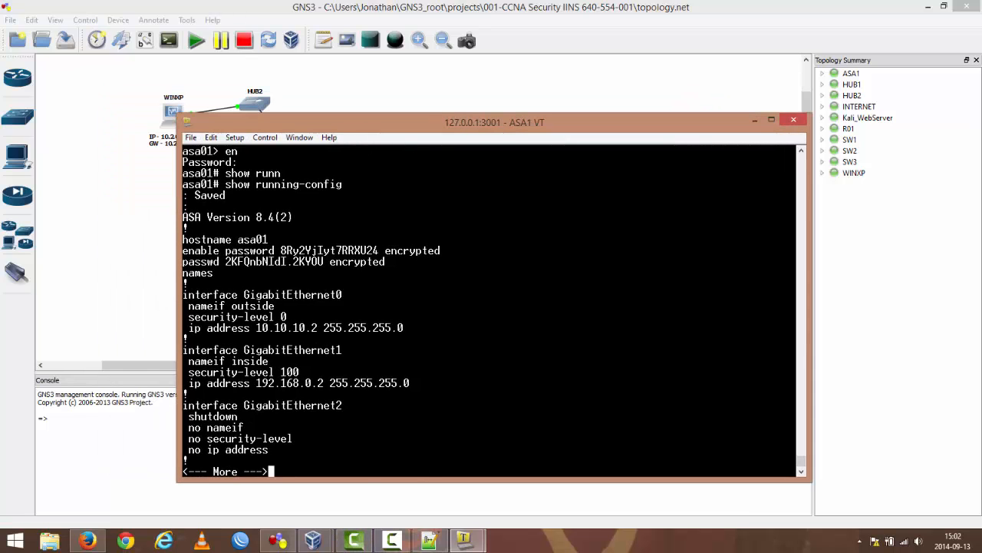
# Step: Page through the rest of ASA1's running configuration, examining the NAT rules and static routes, and return to the prompt
pyautogui.press('space')
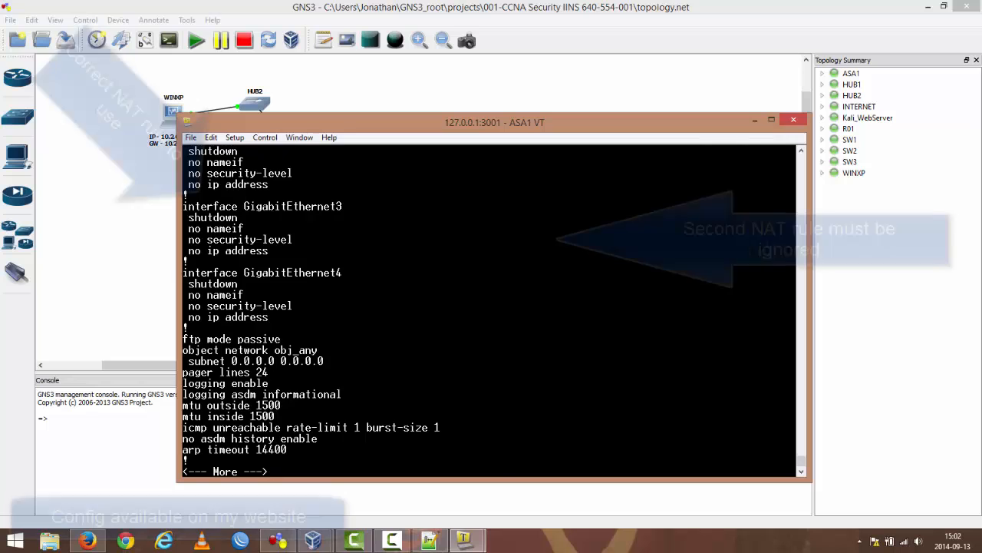
pyautogui.press('space')
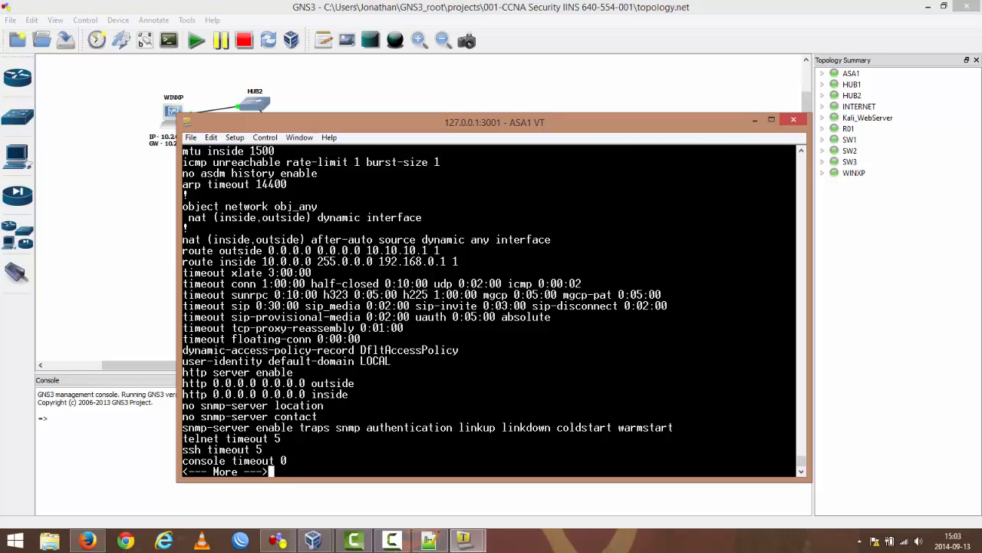
pyautogui.press('space')
pyautogui.press('Return')
pyautogui.press('space')
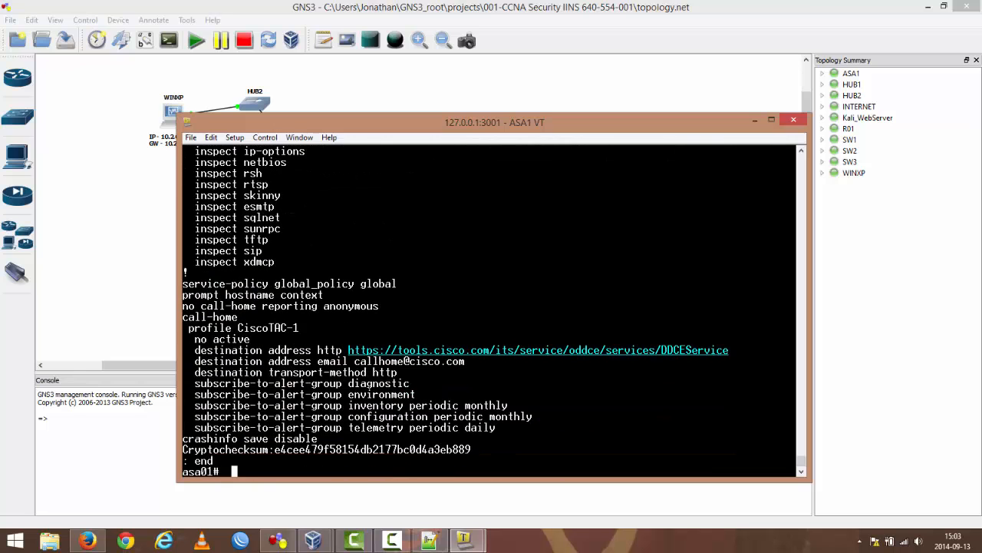
pyautogui.press('Return')
pyautogui.press('Return')
pyautogui.press('Return')
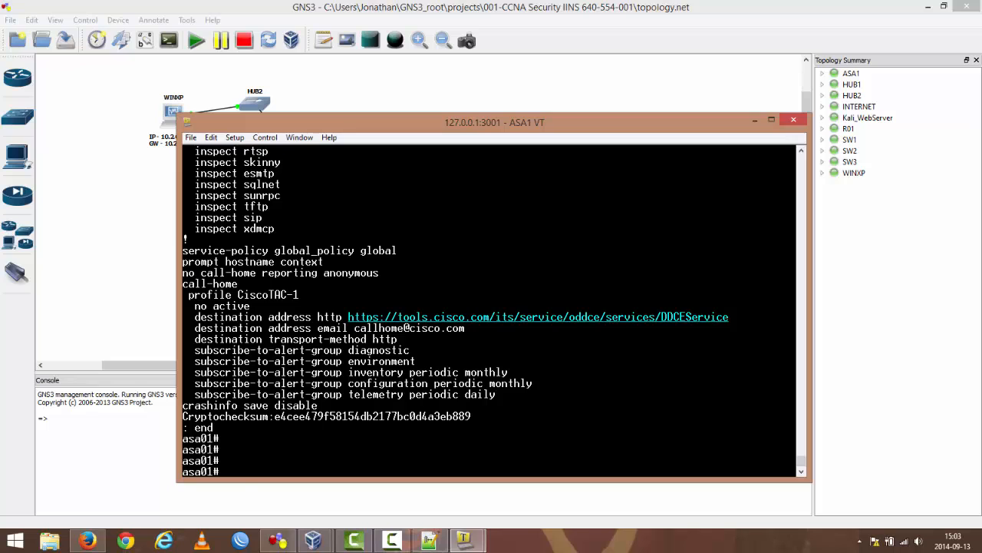
# Step: Test connectivity from ASA1 to R01 with ping 192.168.0.1
pyautogui.write('ping 192.168.0.1')
pyautogui.press('Return')
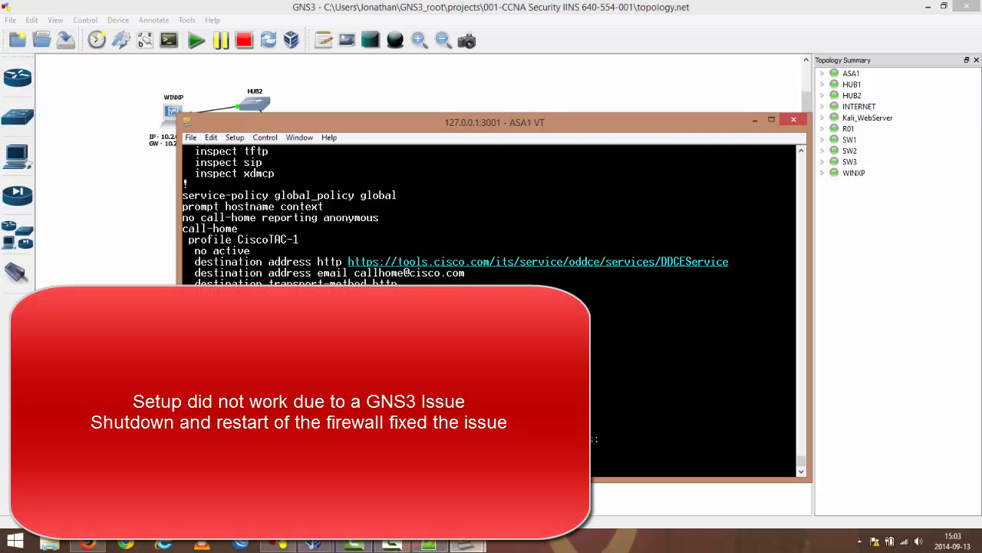
# Step: Switch to R01's console and test connectivity to ASA1's inside interface with ping 192.168.0.2
pyautogui.click(474, 544)
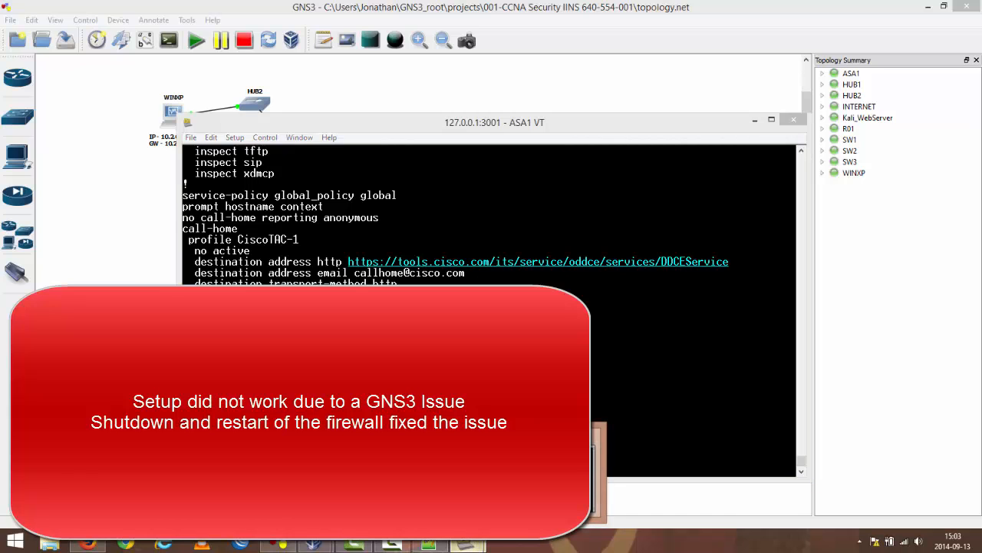
pyautogui.click(533, 482)
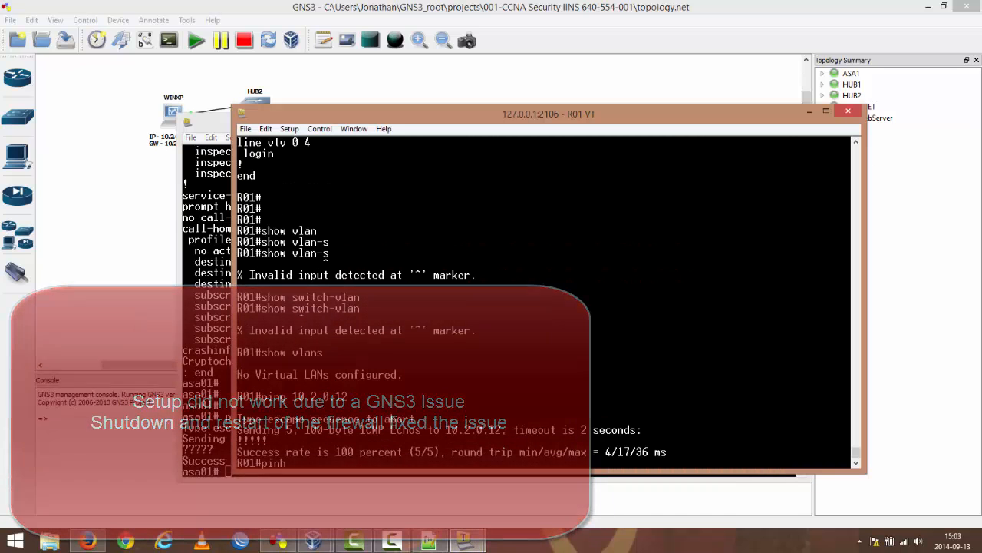
pyautogui.write('192.168')
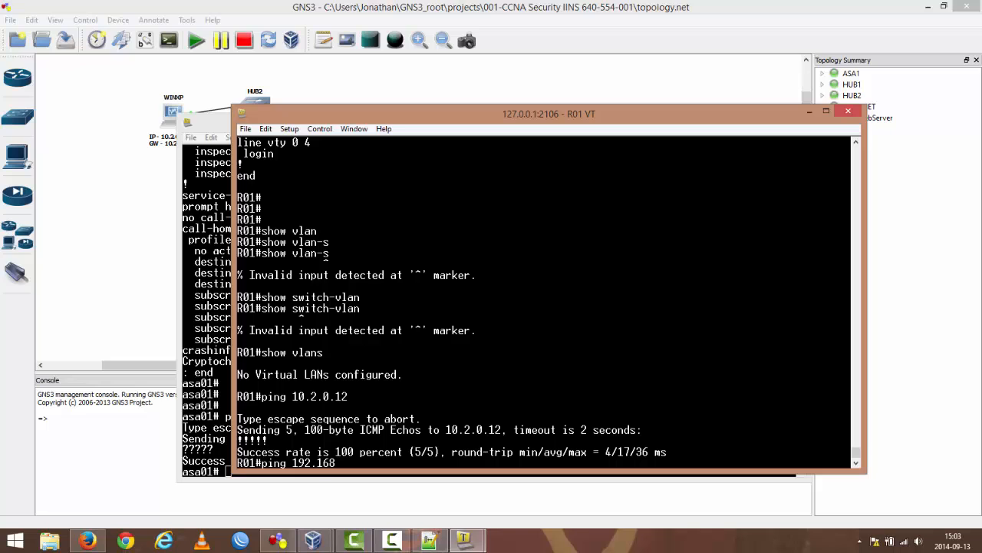
pyautogui.write('.0.1')
pyautogui.press('BackSpace')
pyautogui.write('2')
pyautogui.press('Return')
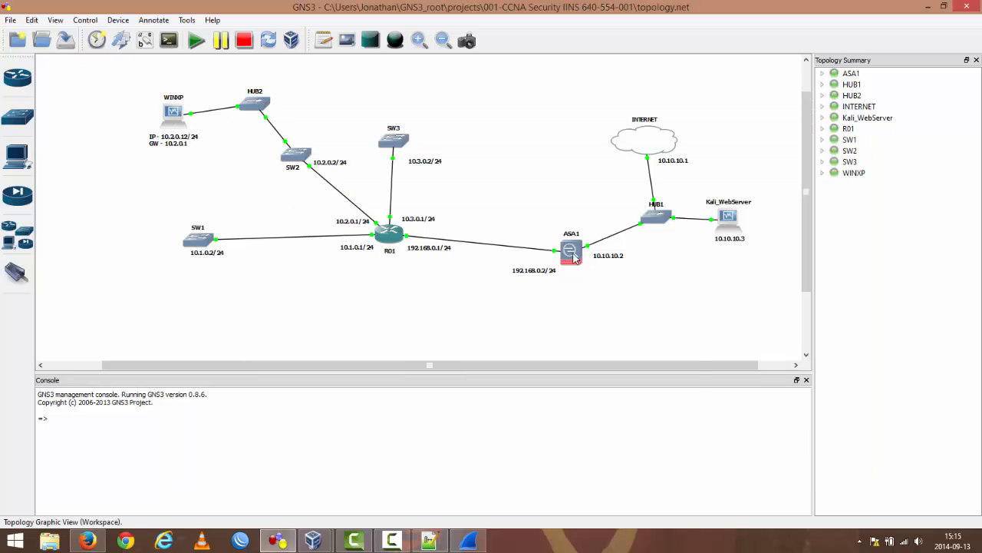
# Step: Restart the ASA1 firewall in the topology by stopping it and starting it again
pyautogui.rightClick(571, 254)
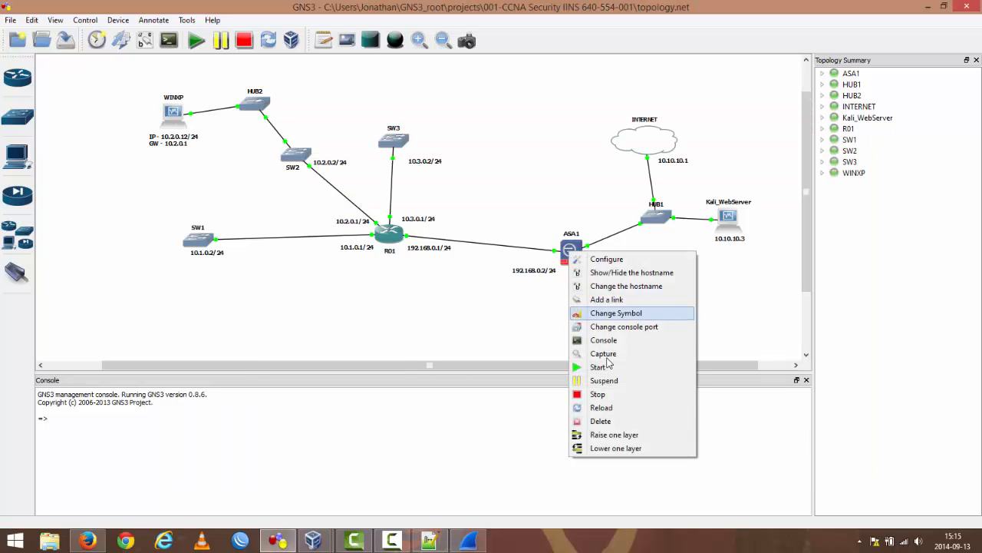
pyautogui.click(600, 393)
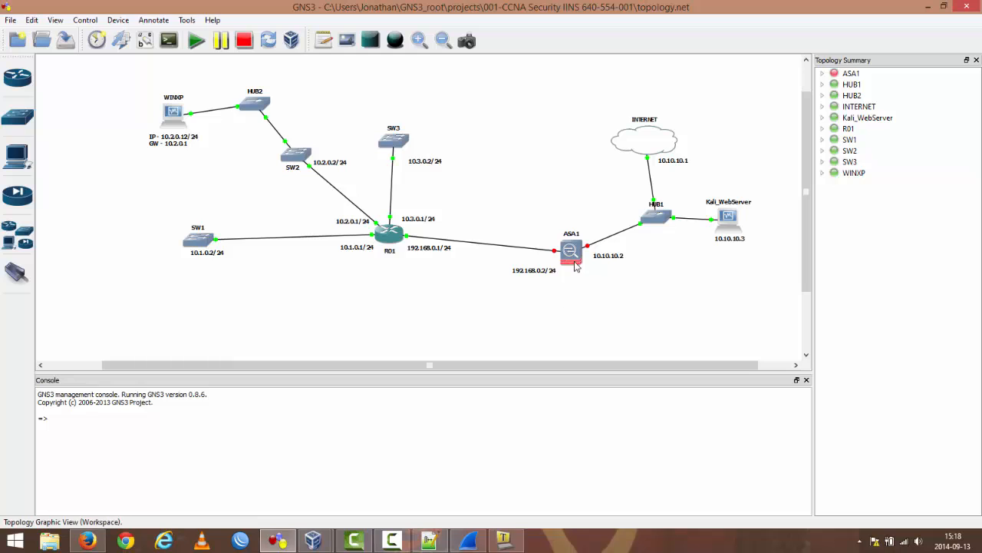
pyautogui.rightClick(571, 253)
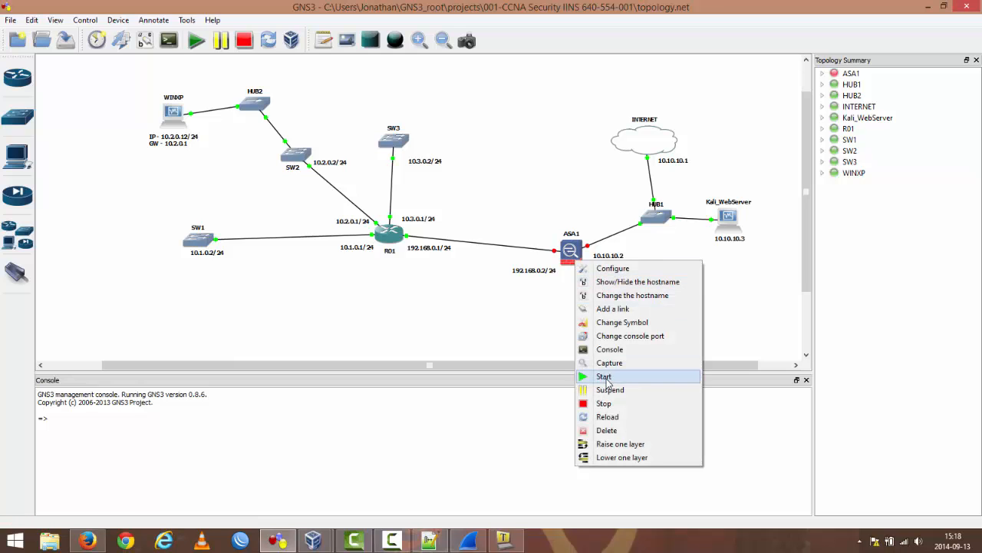
pyautogui.click(604, 377)
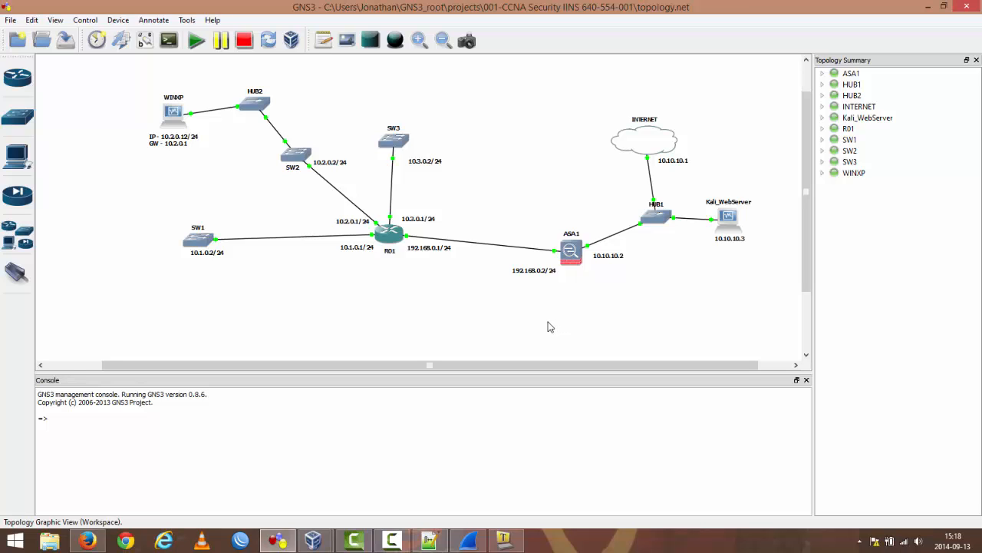
# Step: Open ASA1's console and test connectivity to R01 with ping 192.168.01, followed by ping 192.168.0.1
pyautogui.doubleClick(572, 256)
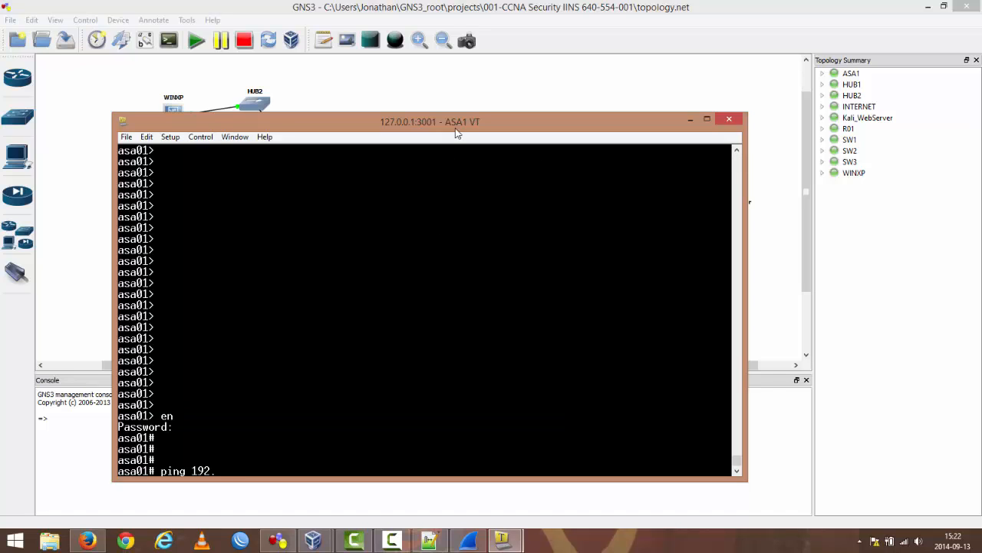
pyautogui.write('168.01')
pyautogui.press('Return')
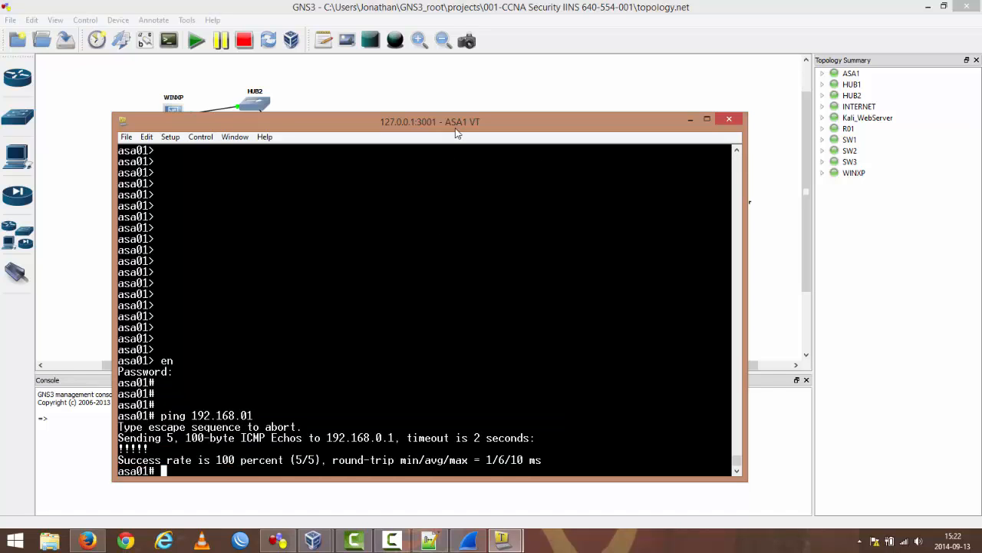
pyautogui.press('Up')
pyautogui.press('BackSpace')
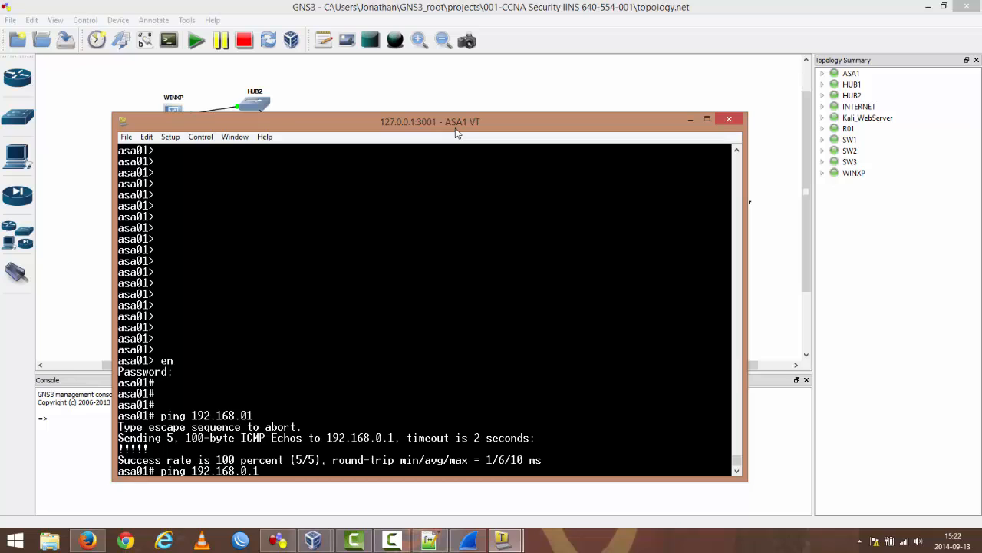
pyautogui.press('Return')
# Step: From ASA1, ping its own inside address 192.168.0.2 and the WINXP host at 10.2.0.12
pyautogui.press('Up')
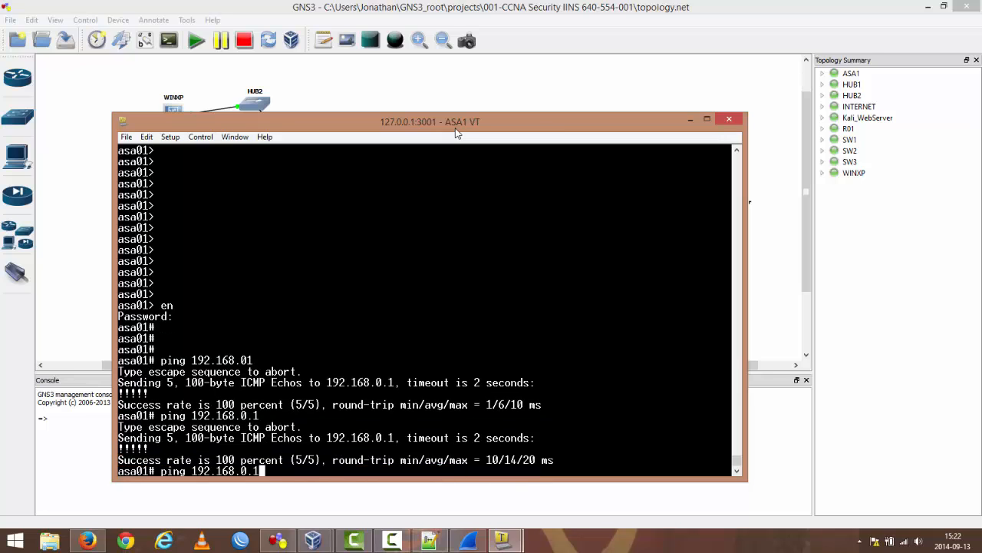
pyautogui.write('2')
pyautogui.press('Return')
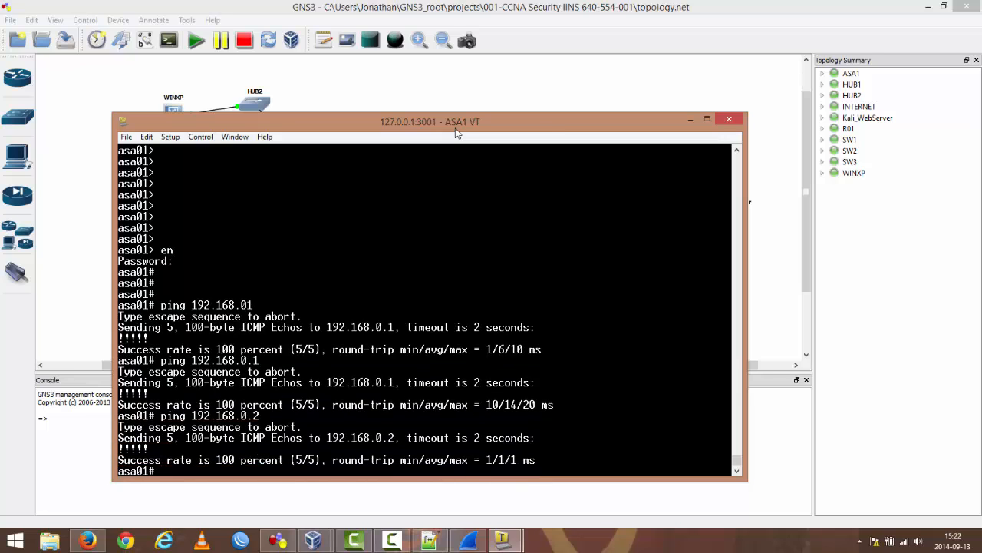
pyautogui.write('ping 10.2.0.12')
pyautogui.press('Return')
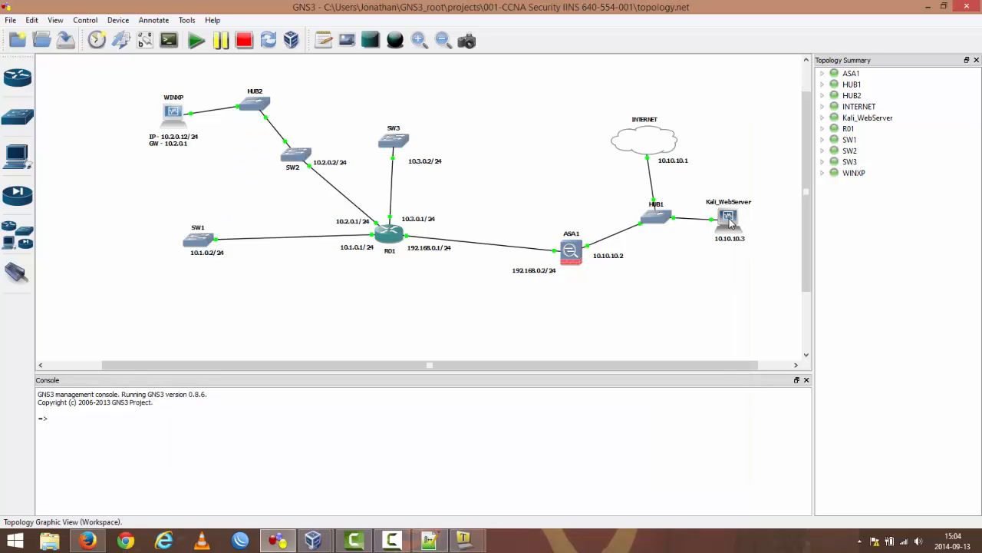
# Step: Switch to the KALI virtual machine in VirtualBox, log in as root with the account password, and reposition its window
pyautogui.moveTo(311, 542)
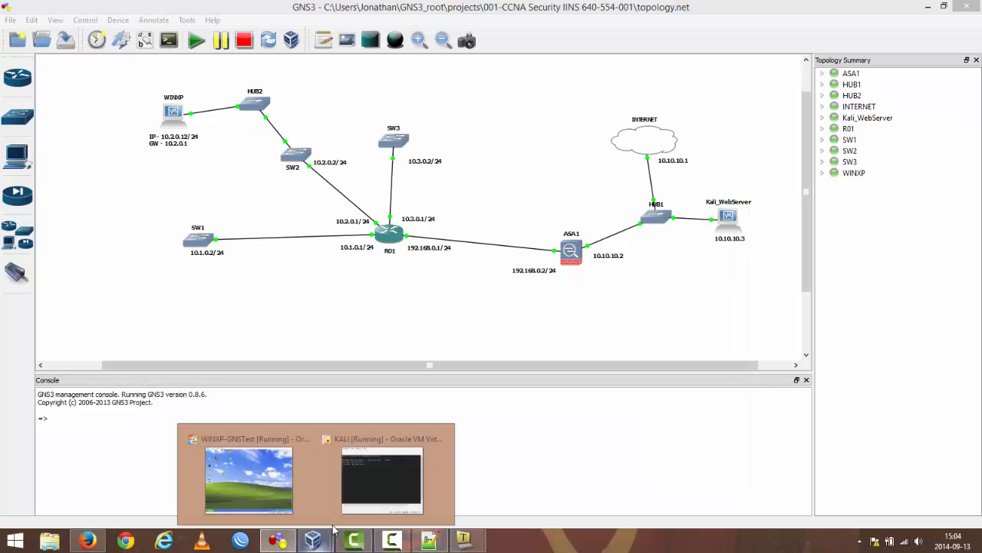
pyautogui.click(376, 470)
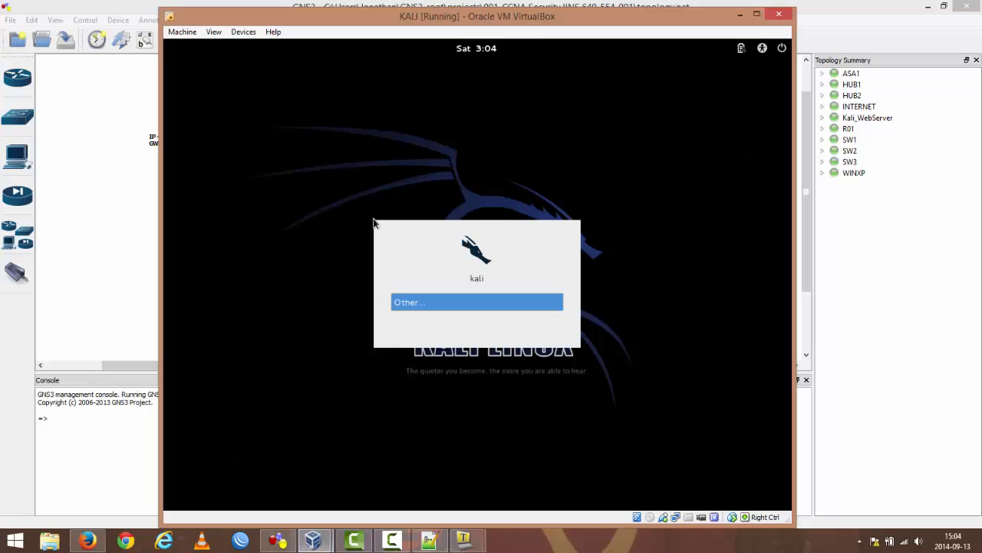
pyautogui.click(423, 304)
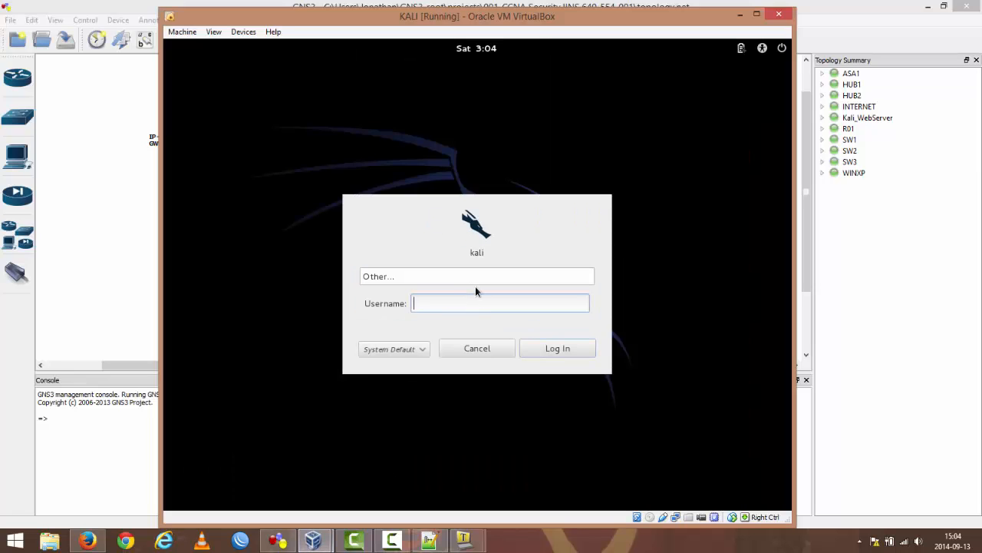
pyautogui.write('root')
pyautogui.press('Return')
pyautogui.write('•••••')
pyautogui.press('Return')
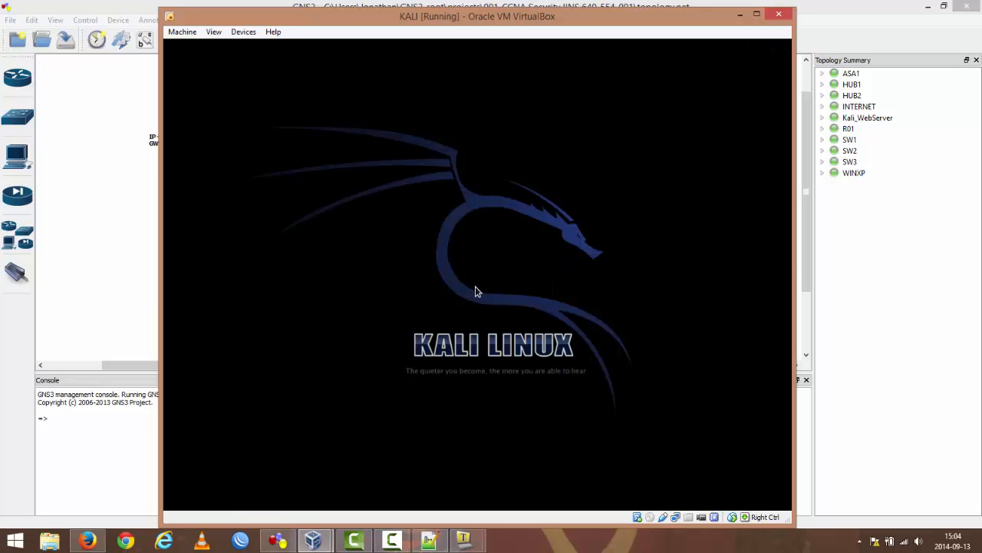
pyautogui.moveTo(510, 18)
pyautogui.mouseDown()
pyautogui.moveTo(519, 9)
pyautogui.moveTo(518, 20)
pyautogui.mouseUp()
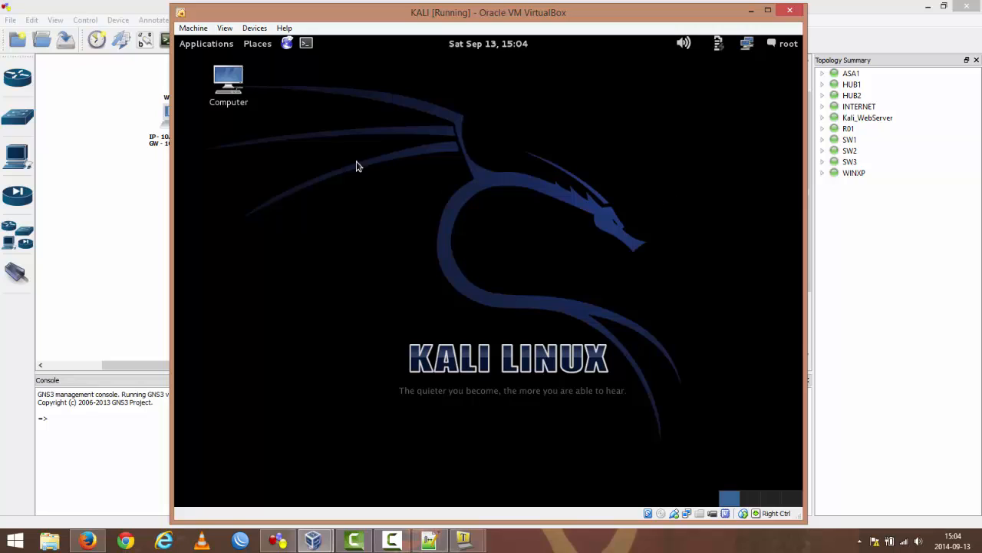
# Step: Open a terminal in Kali, list all services with service --status-all, and examine their status from apache2 through x11-common
pyautogui.click(306, 44)
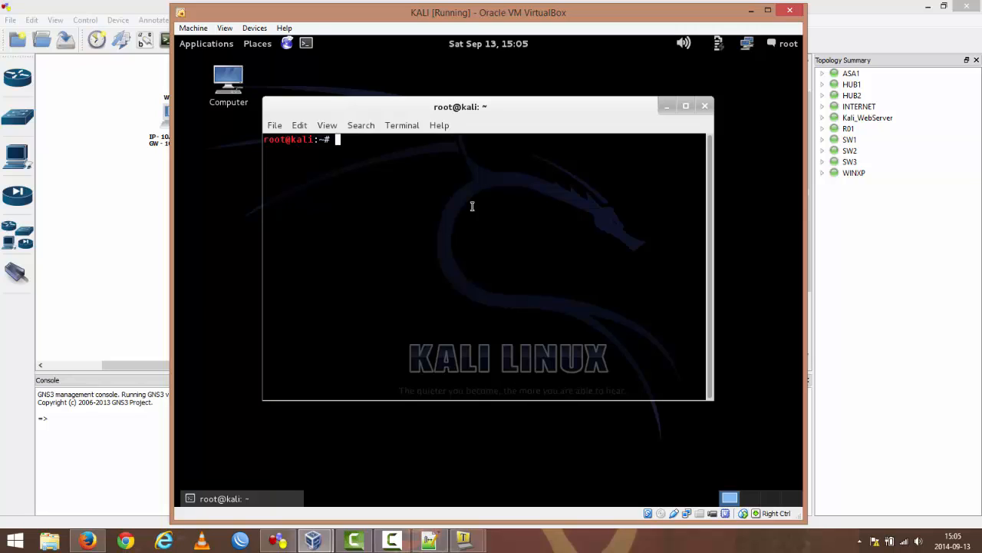
pyautogui.write('service --status-all')
pyautogui.press('Return')
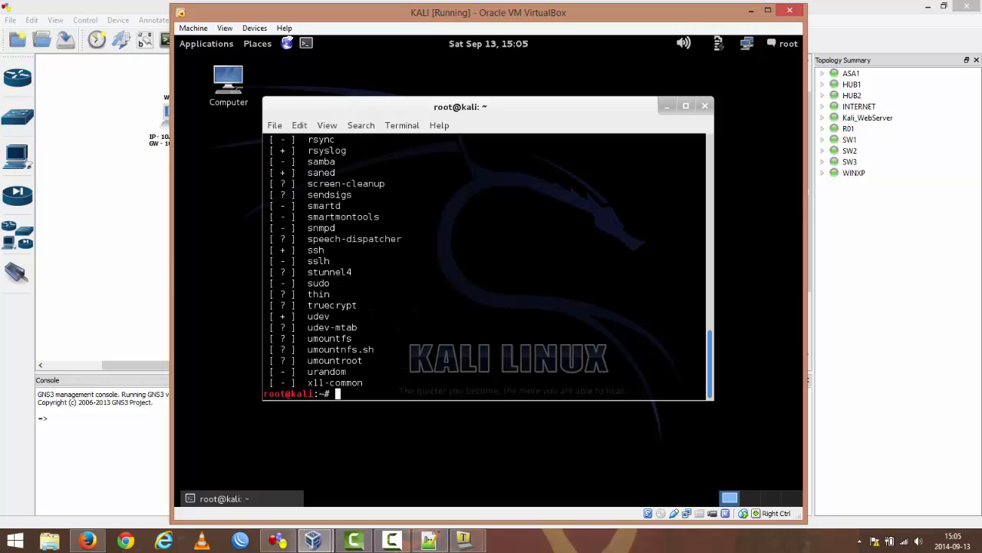
pyautogui.moveTo(710, 362); pyautogui.dragTo(700, 166)
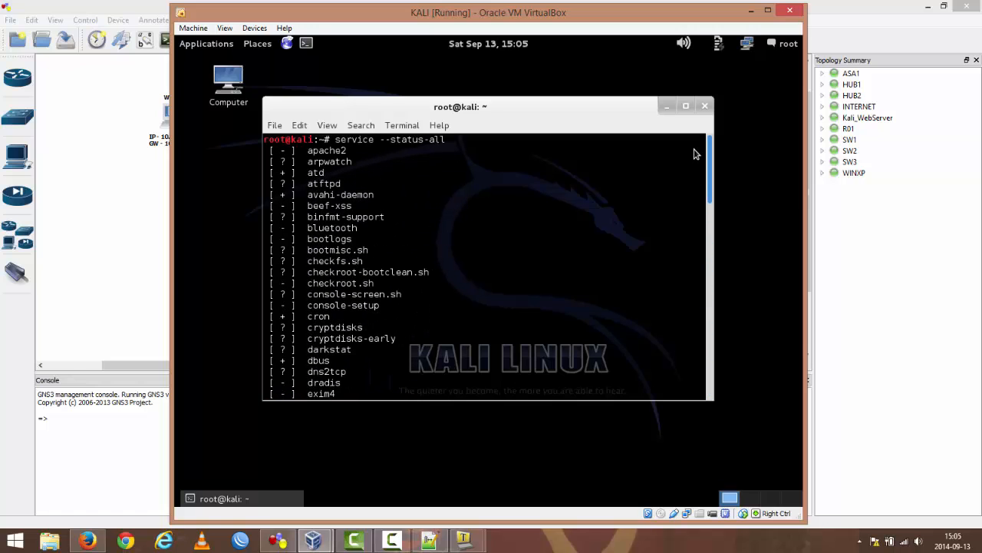
pyautogui.scroll(-15, 694, 154)
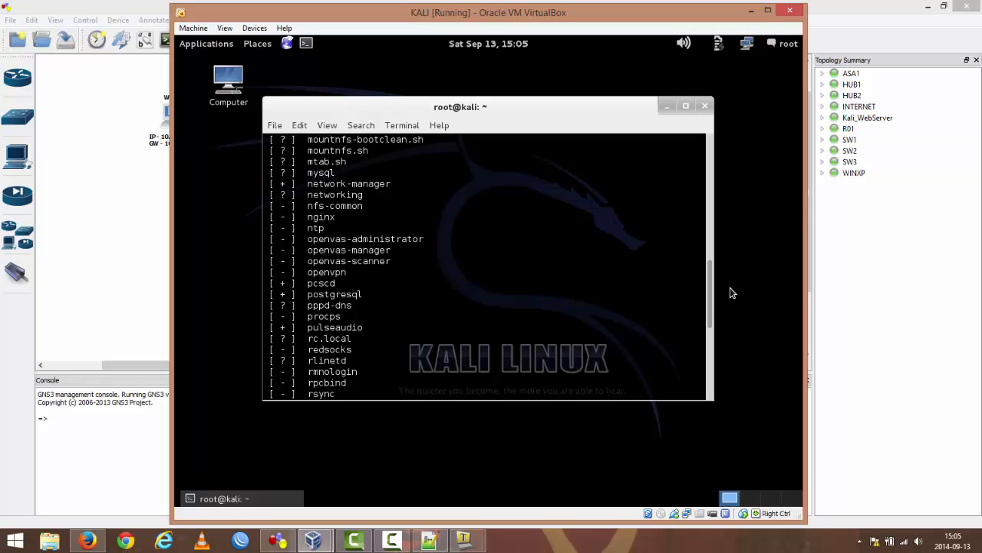
pyautogui.scroll(-8, 709, 287)
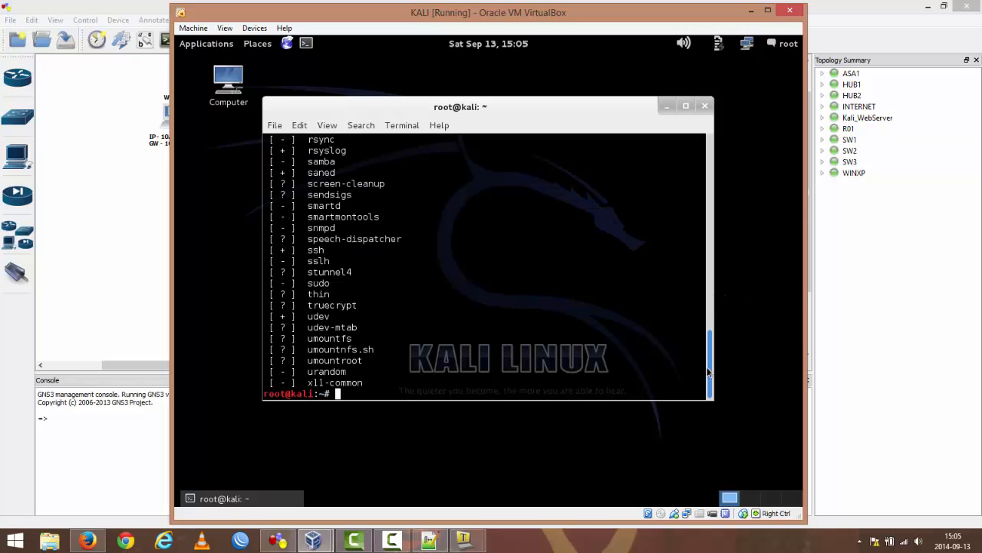
# Step: Start the web server in Kali with service nginx start
pyautogui.write('servi')
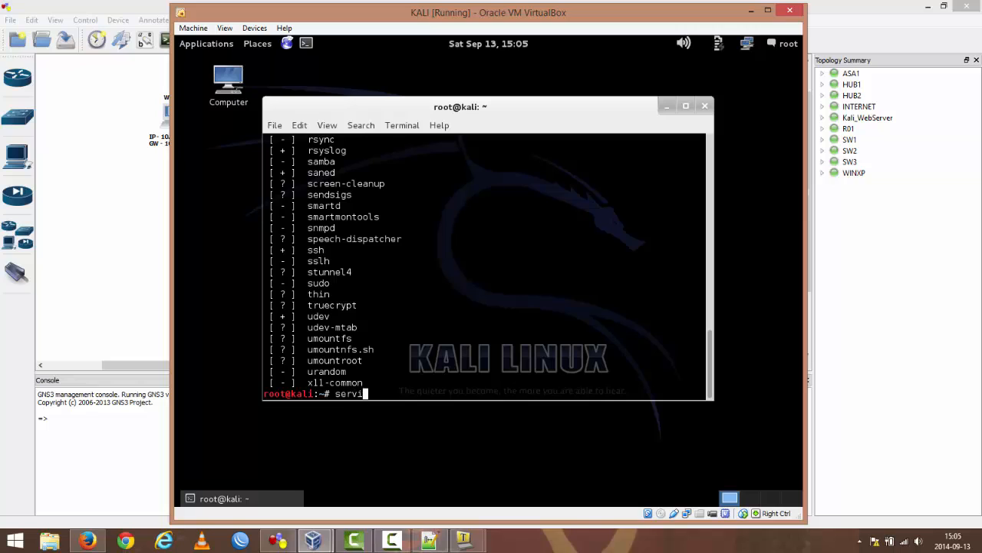
pyautogui.write('ce nginx start')
pyautogui.press('Return')
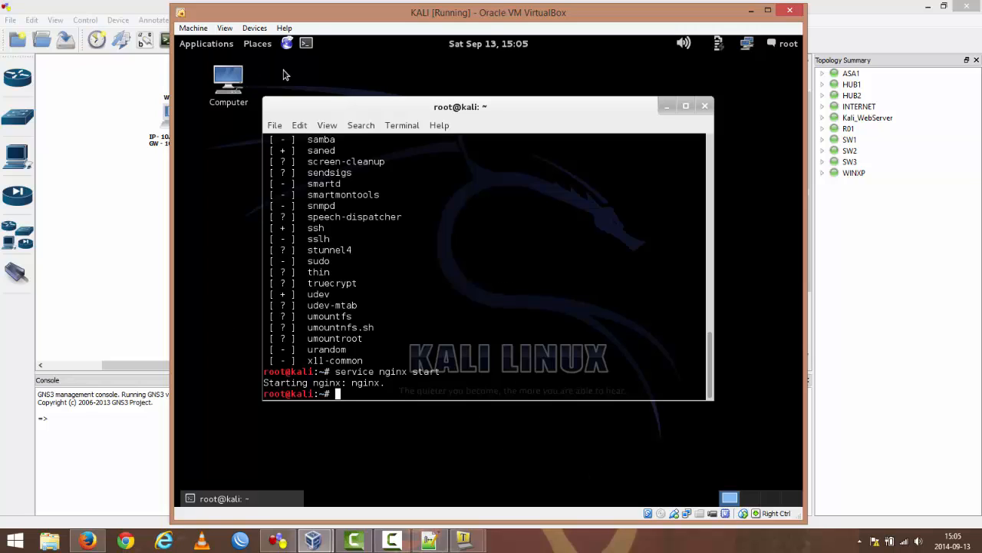
pyautogui.click(287, 42)
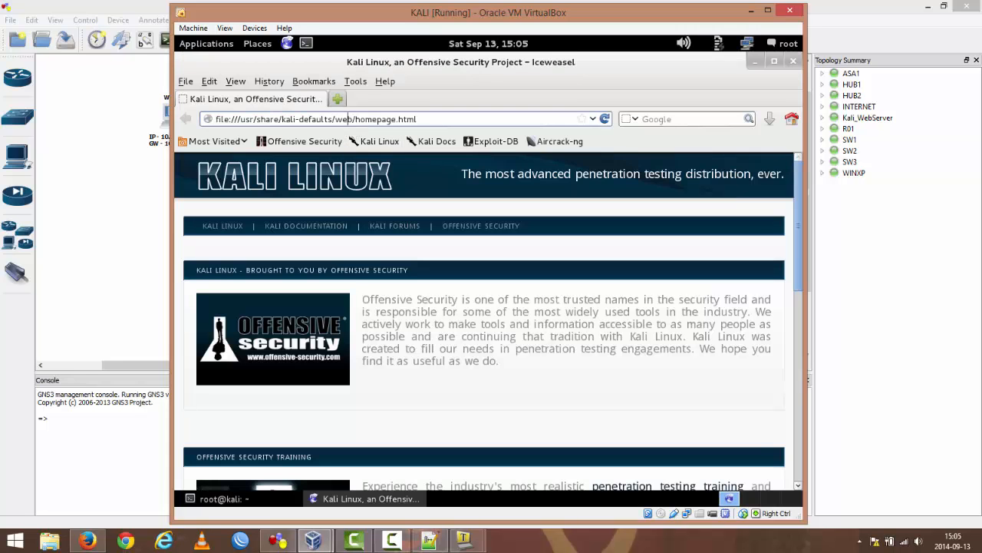
pyautogui.click(350, 118)
pyautogui.write('http:')
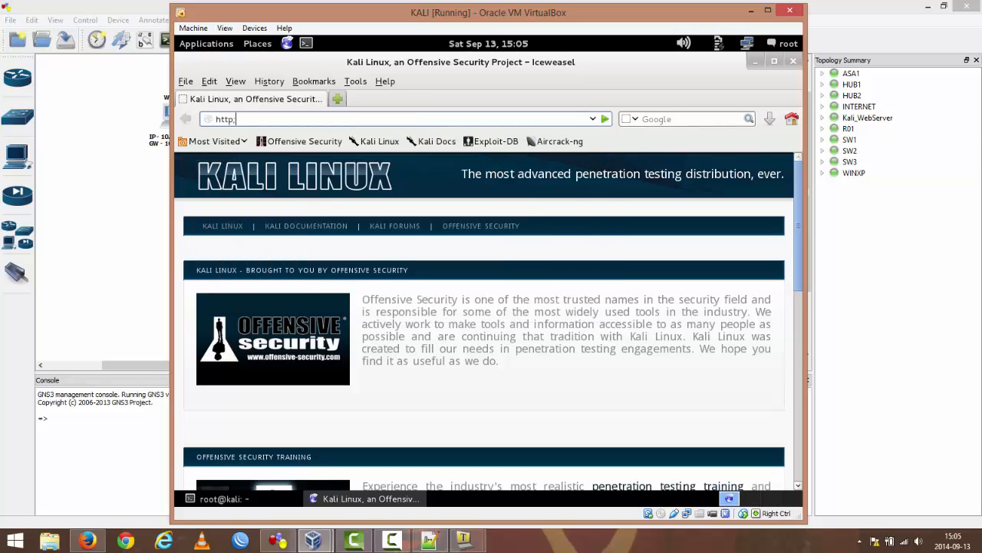
pyautogui.write('://localhost')
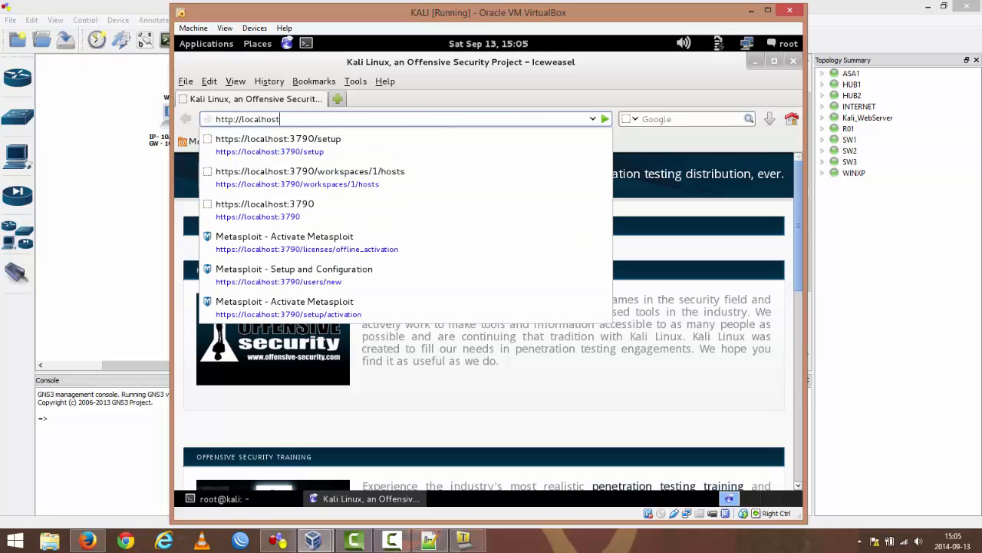
pyautogui.press('Return')
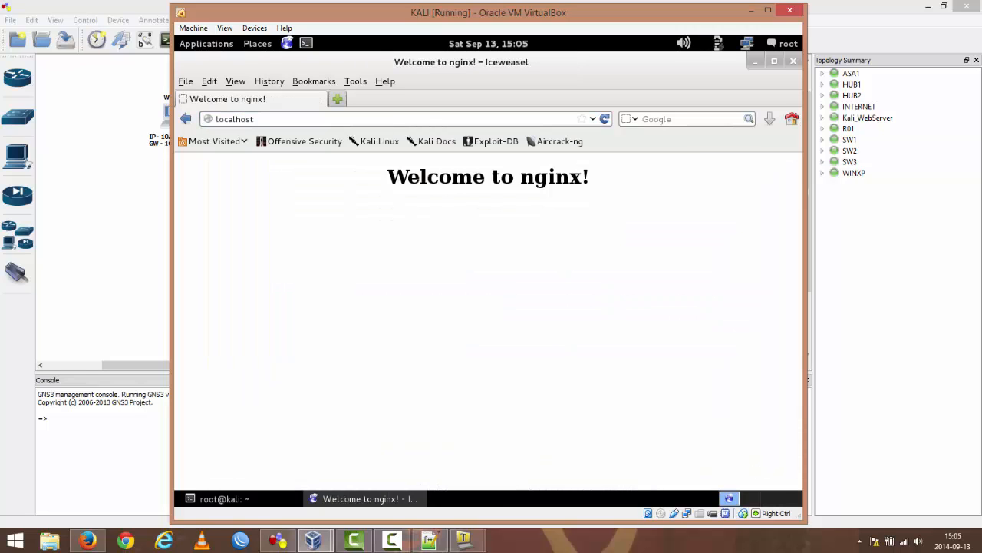
pyautogui.click(792, 60)
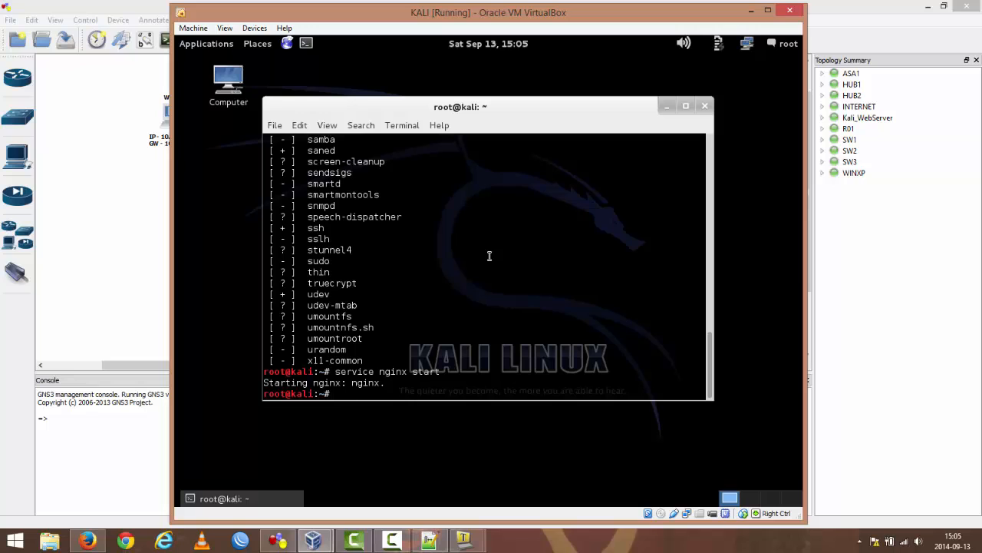
# Step: Display Kali's network interfaces with ifconfig and examine the eth0 to eth3 and loopback settings
pyautogui.write('ifconfig')
pyautogui.press('Return')
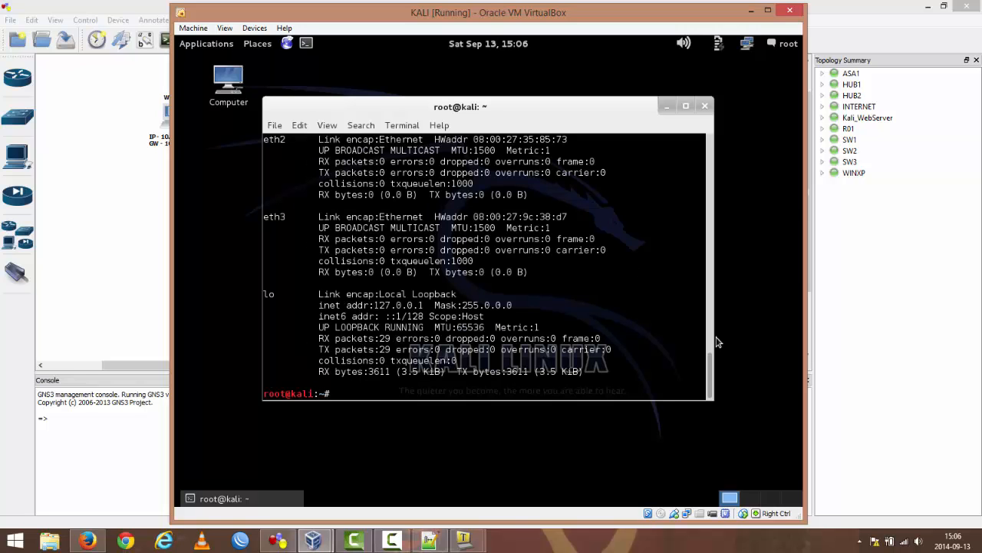
pyautogui.scroll(6, 709, 371)
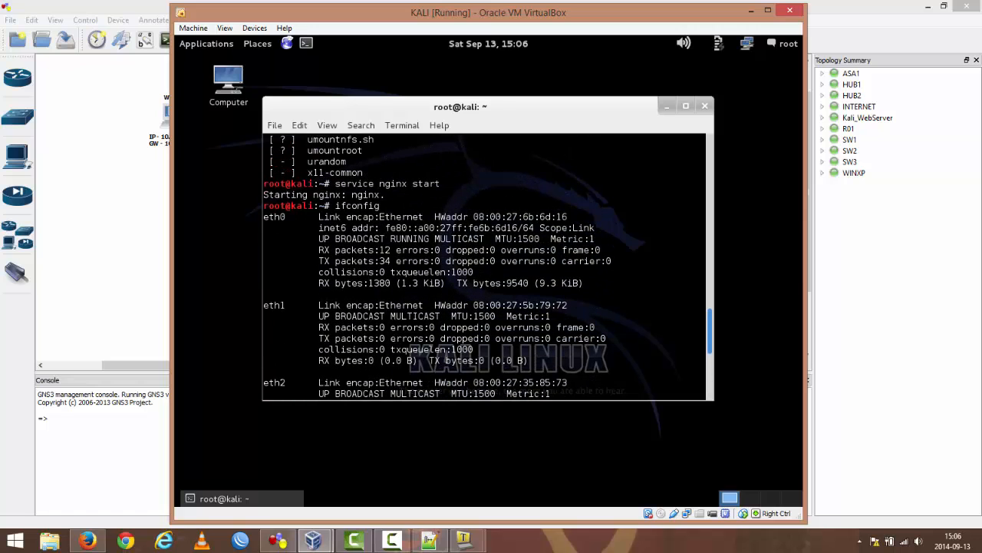
pyautogui.scroll(-7, 709, 345)
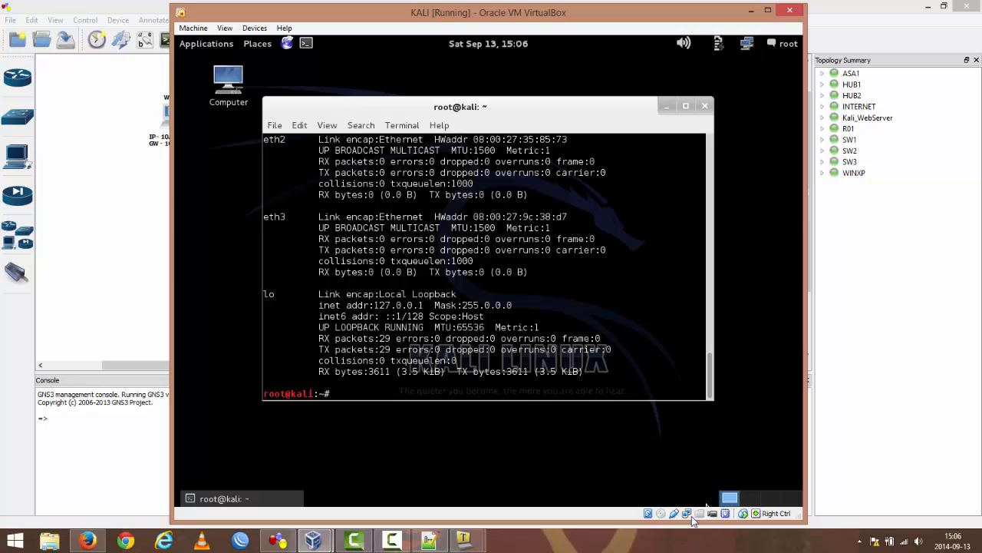
# Step: Open the Kali VM's network settings, examine Adapters 1 to 4, and close the settings
pyautogui.rightClick(687, 515)
pyautogui.click(722, 451)
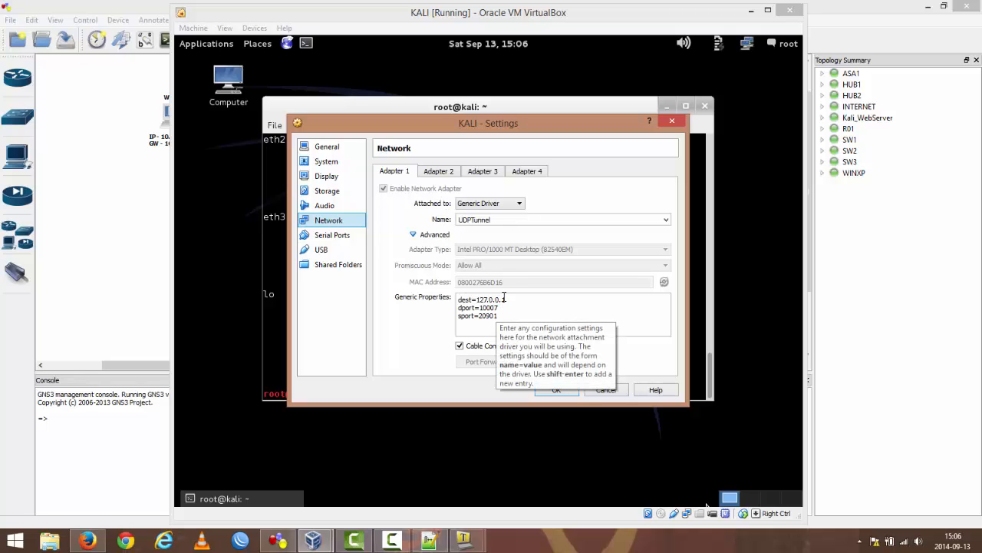
pyautogui.click(434, 173)
pyautogui.click(481, 173)
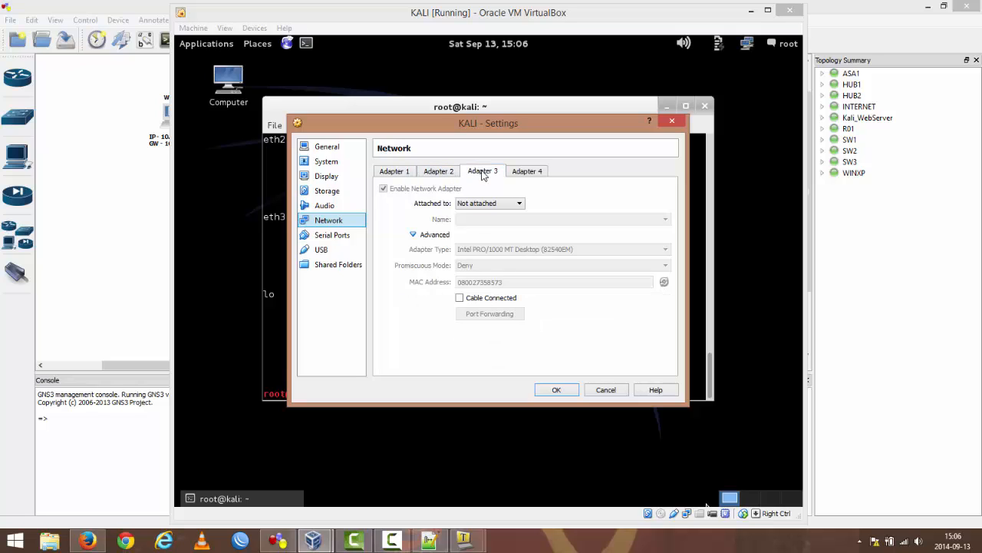
pyautogui.click(537, 173)
pyautogui.click(406, 173)
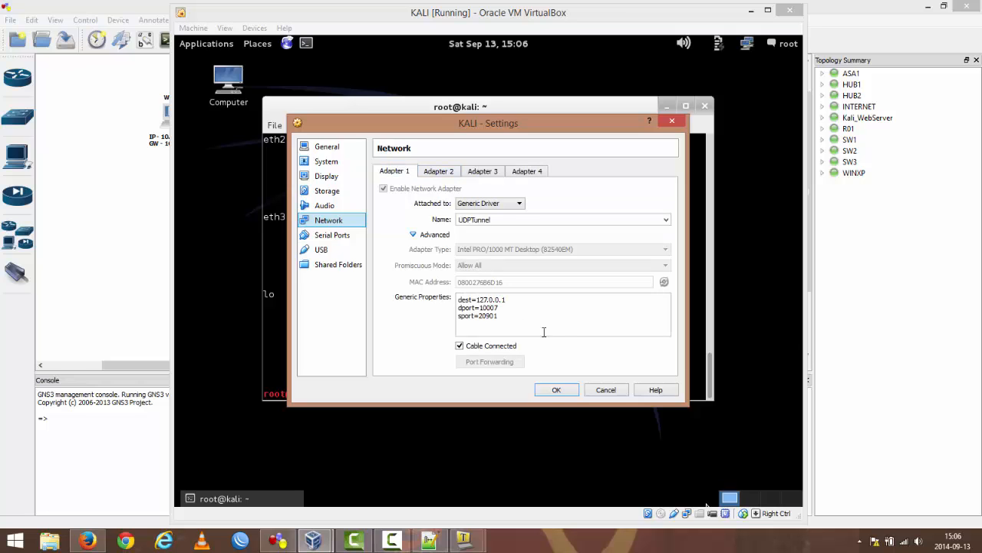
pyautogui.click(557, 390)
# Step: Assign the address 10.10.10.3/24 to Kali's eth0 interface with ifconfig
pyautogui.write('i')
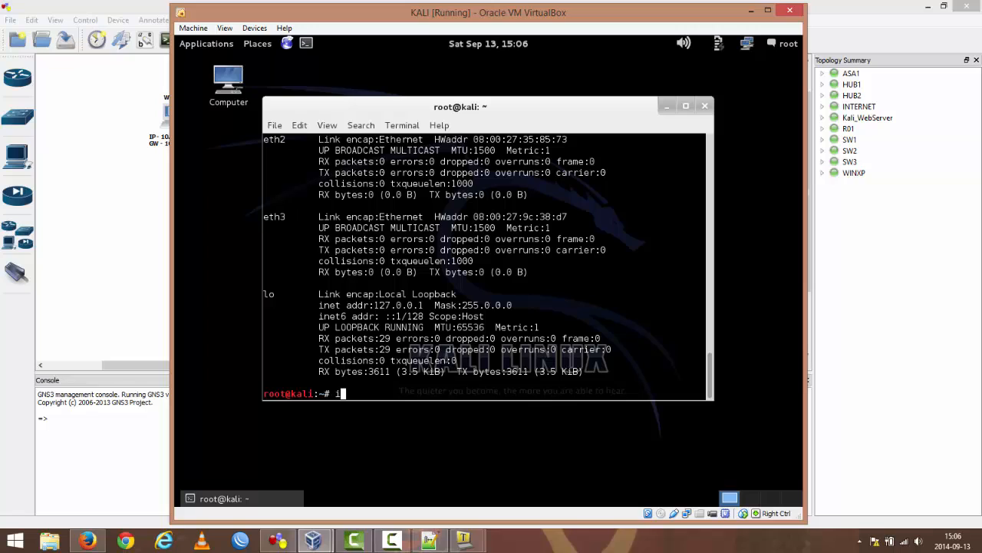
pyautogui.write('fconfig eth-')
pyautogui.write('0')
pyautogui.write(' 10.10.10')
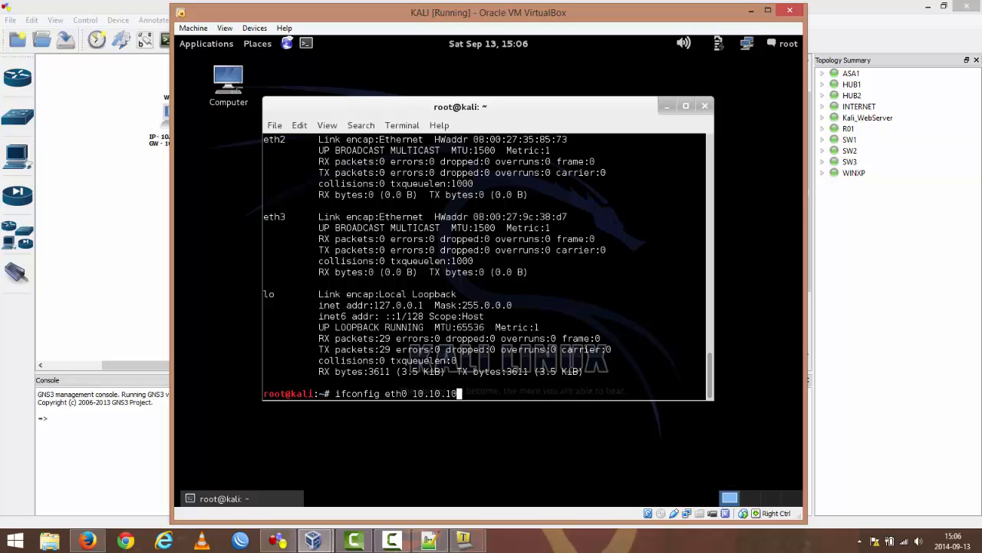
pyautogui.write('.3/24')
pyautogui.press('Return')
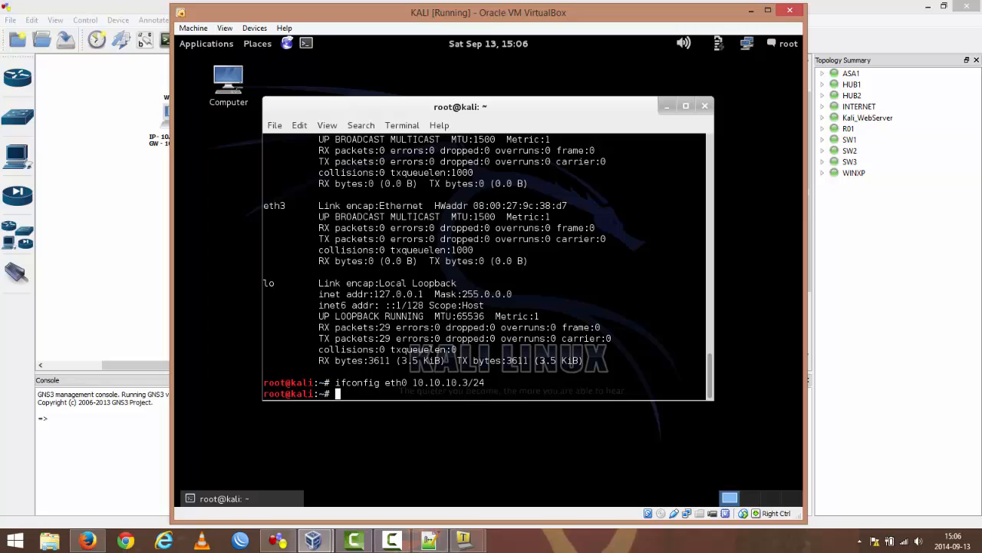
# Step: Add a route to 10.10.10.0 with netmask 255.255.255.0 via gateway 10.10.10.1, listing the routing table before and after
pyautogui.write('route')
pyautogui.press('Return')
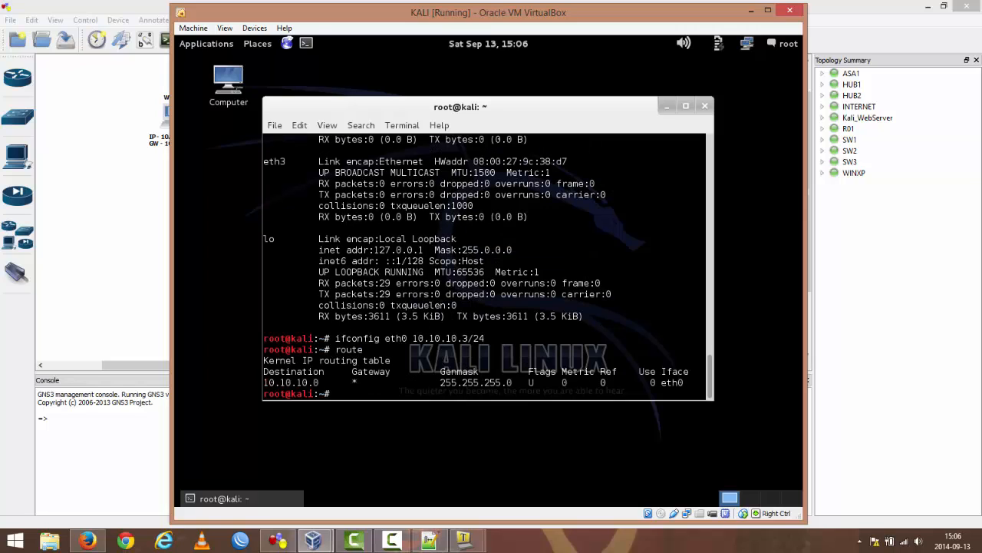
pyautogui.write('route add -net 10.10.10.0')
pyautogui.write('net')
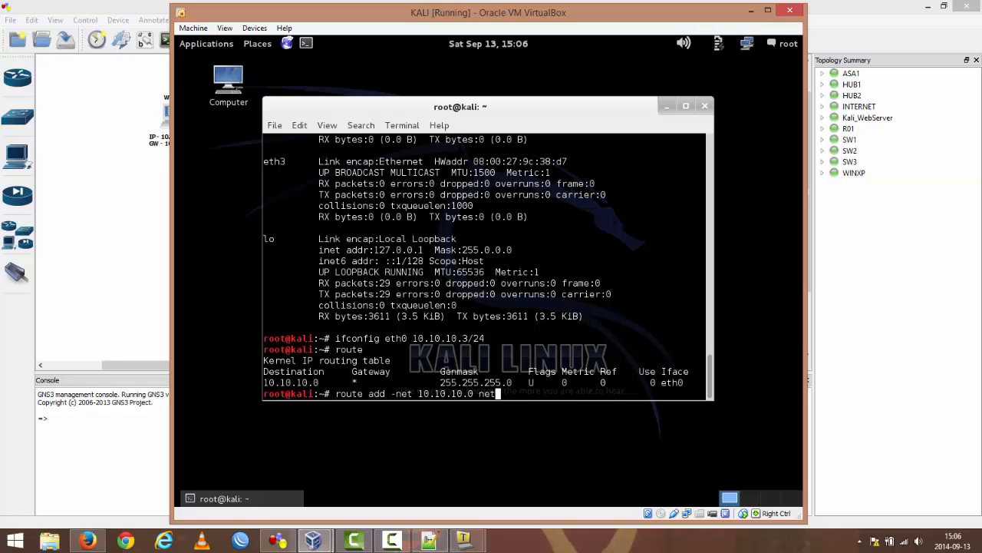
pyautogui.write('mask 255.255.255.0 gw ')
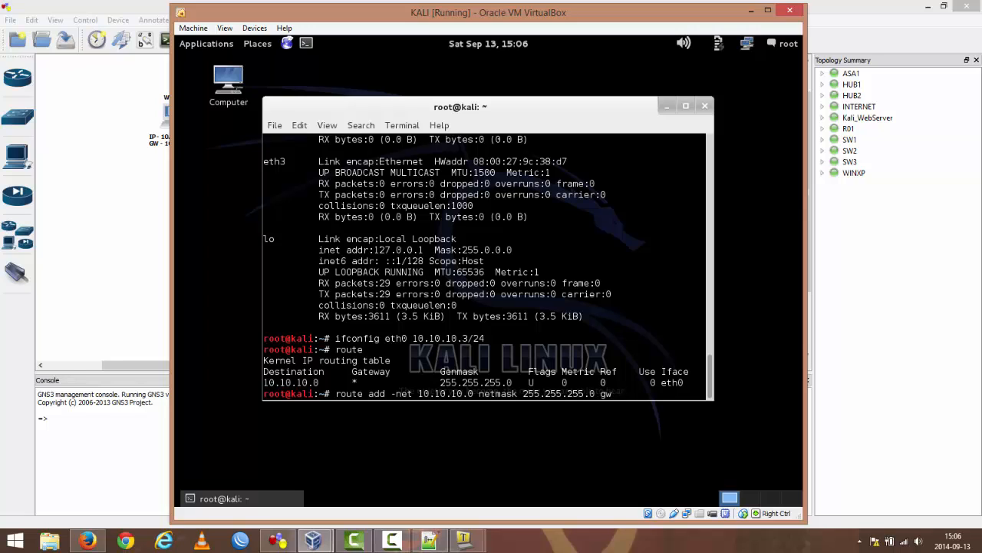
pyautogui.write('10.10.10.1')
pyautogui.press('Return')
pyautogui.write('route')
pyautogui.press('Return')
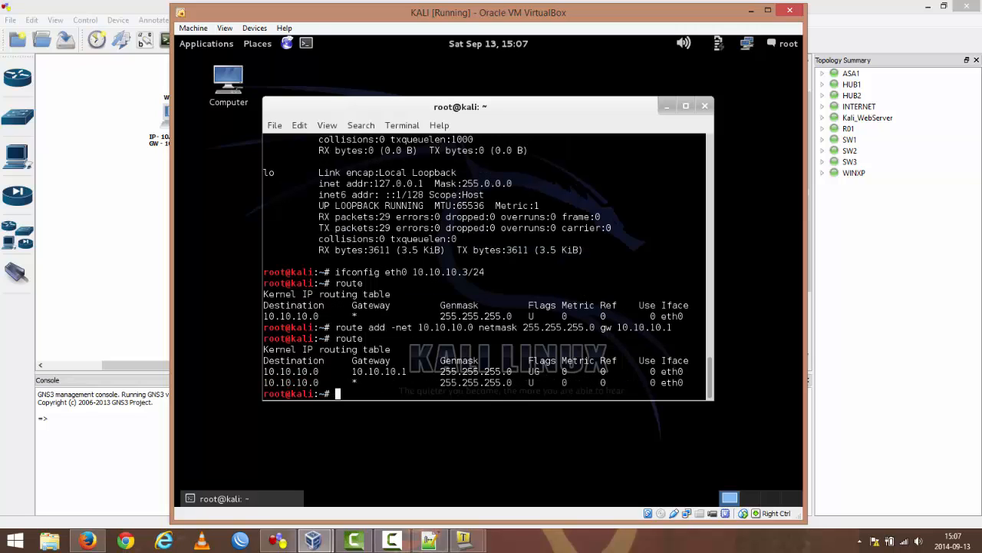
# Step: Test connectivity from Kali to the ASA by pinging 10.10.10.2, and stop the ping
pyautogui.write('ping 10.10.10.2')
pyautogui.press('Return')
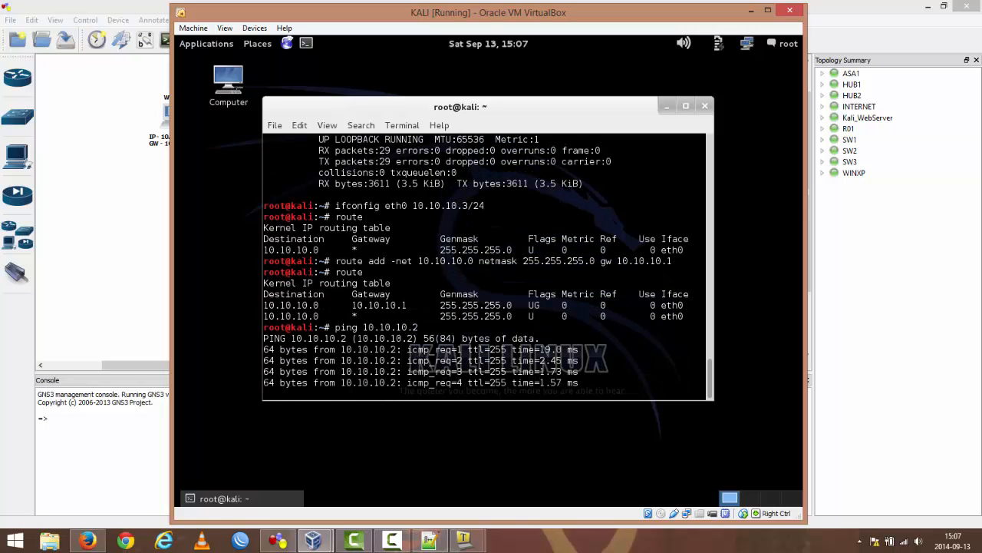
pyautogui.hotkey('ctrl', 'c')
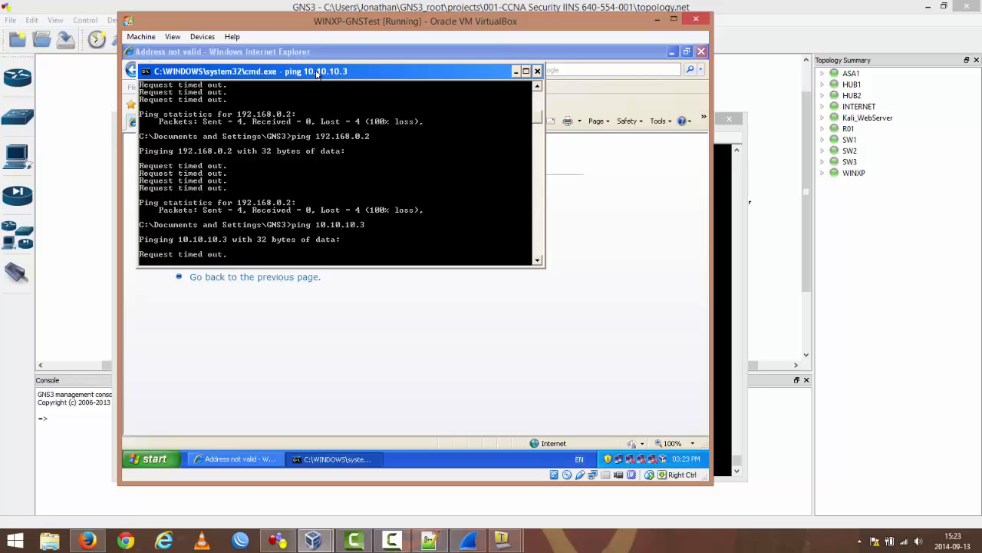
# Step: Load the Kali web server at 10.10.10.3 in the WINXP VM's Internet Explorer
pyautogui.moveTo(316, 75); pyautogui.dragTo(415, 123)
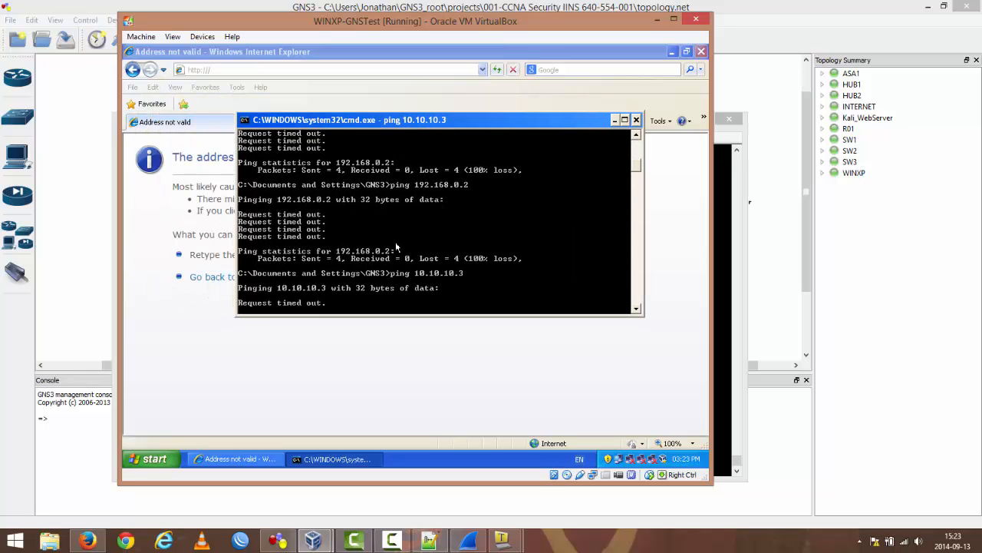
pyautogui.click(241, 72)
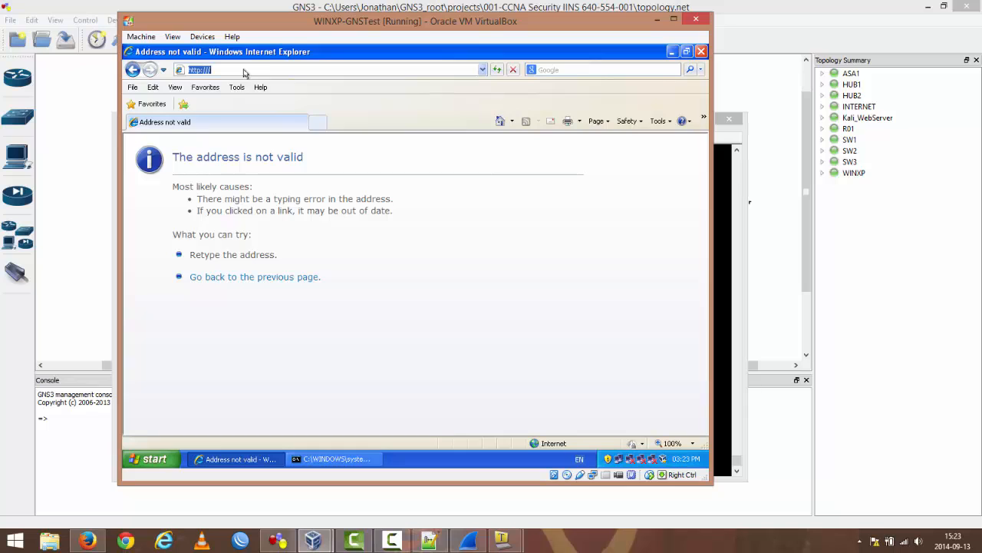
pyautogui.write('10.10.10.3')
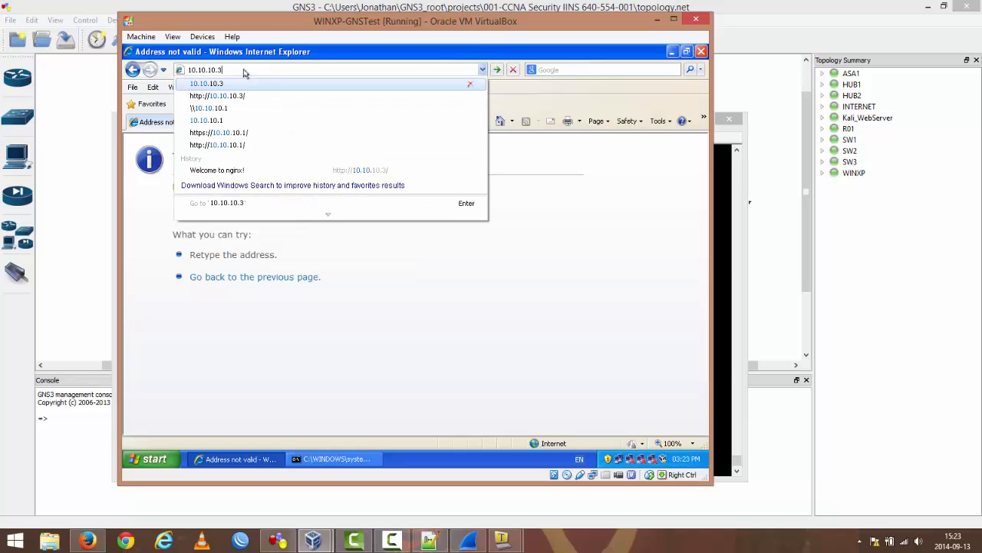
pyautogui.press('Return')
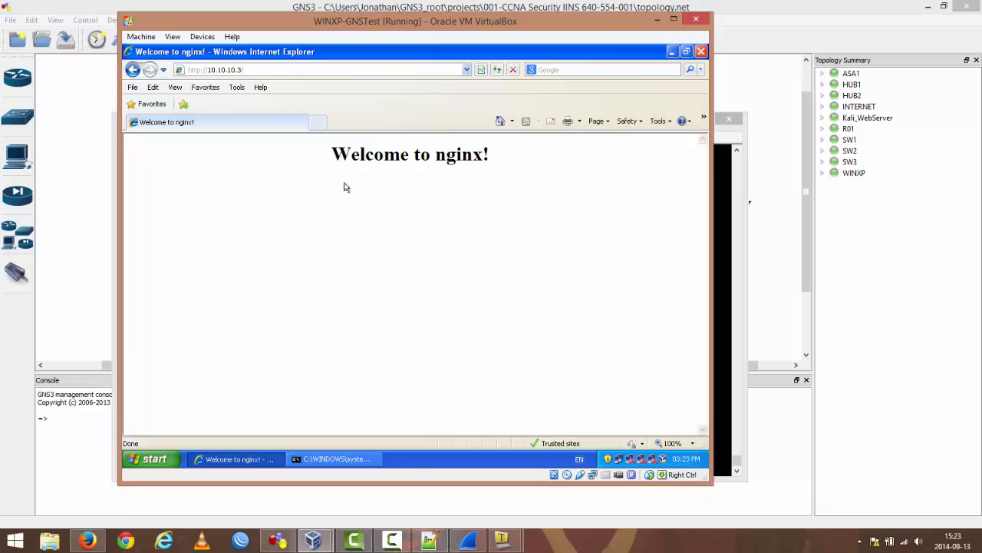
# Step: Switch to the Wireshark capture and minimise the WINXP and ASA1 windows to show the GNS3 topology above it
pyautogui.click(467, 541)
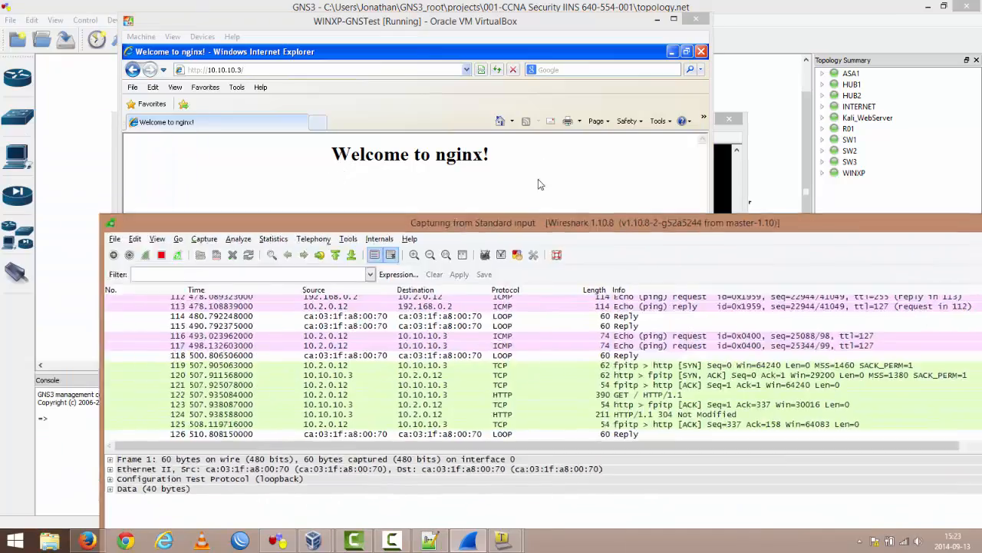
pyautogui.moveTo(537, 222); pyautogui.dragTo(381, 121)
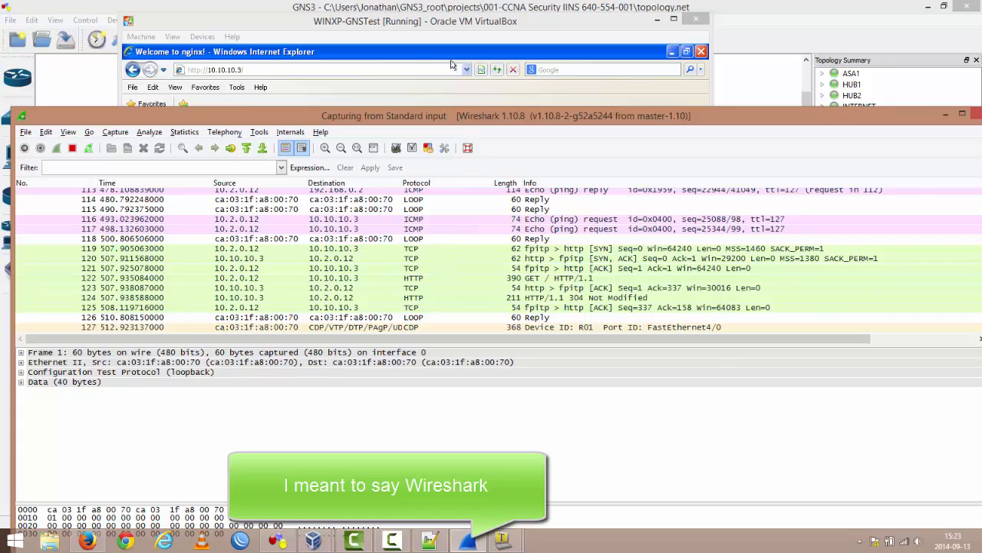
pyautogui.click(416, 52)
pyautogui.click(658, 19)
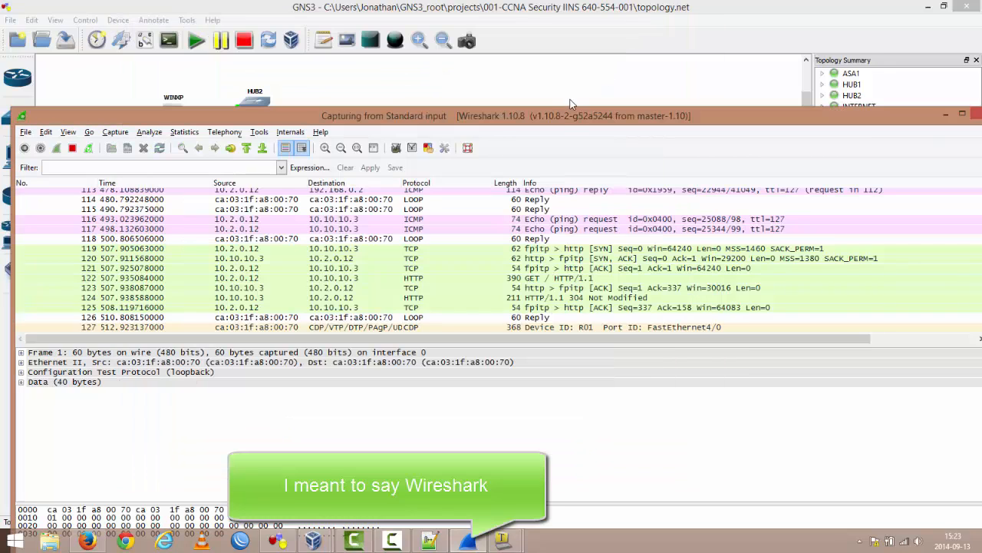
pyautogui.moveTo(560, 120); pyautogui.dragTo(561, 296)
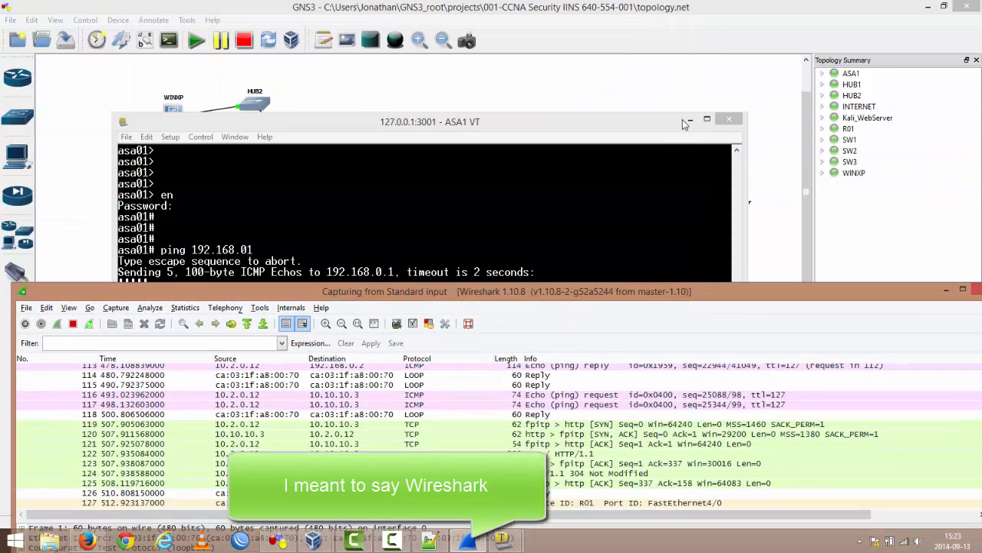
pyautogui.click(687, 120)
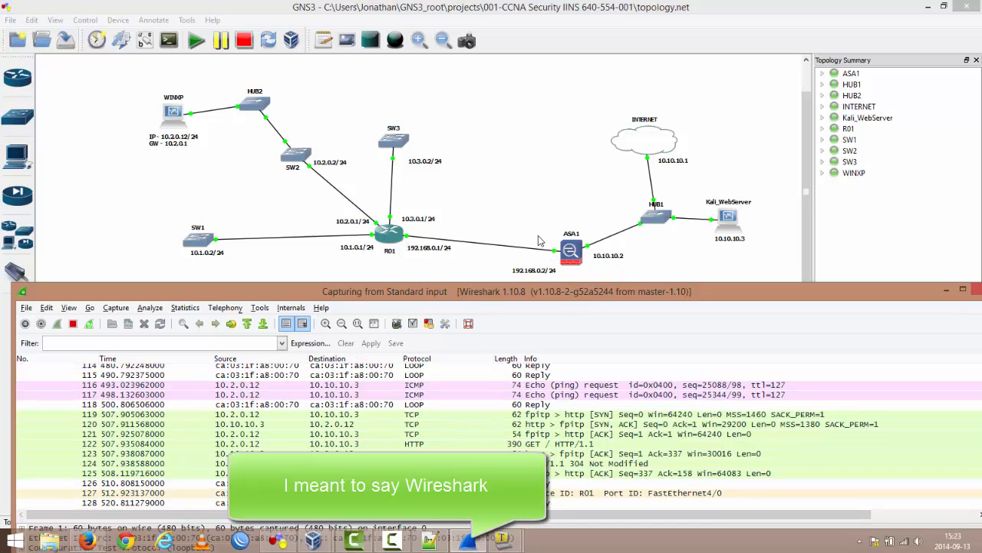
# Step: Bring the full Wireshark packet list into view and examine the TCP and HTTP packets between 10.2.0.12 and 10.10.10.3
pyautogui.moveTo(558, 299); pyautogui.dragTo(522, 107)
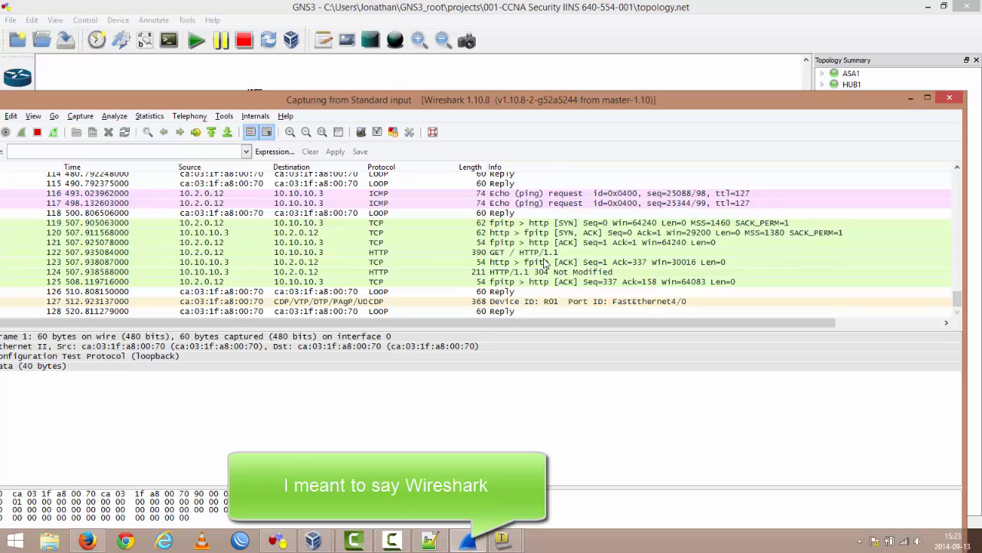
pyautogui.click(534, 242)
pyautogui.moveTo(957, 301); pyautogui.dragTo(958, 285)
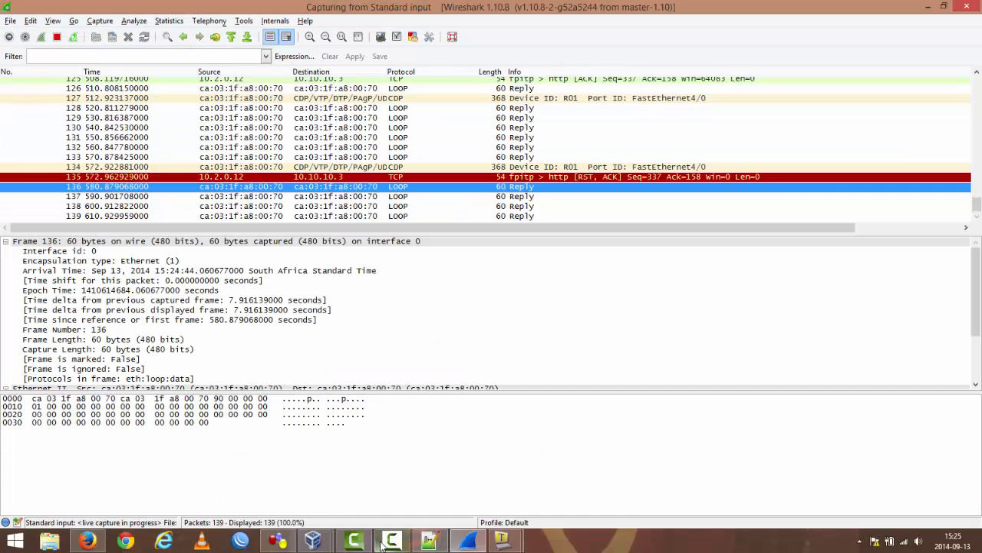
# Step: Switch back to GNS3 to show the complete lab topology
pyautogui.moveTo(325, 547)
pyautogui.click(258, 474)
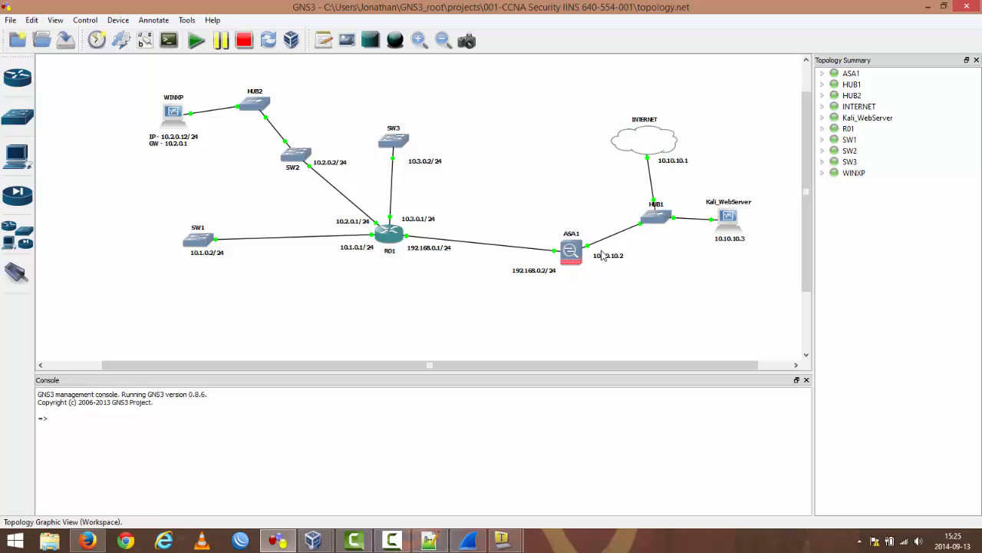
pyautogui.click(311, 473)
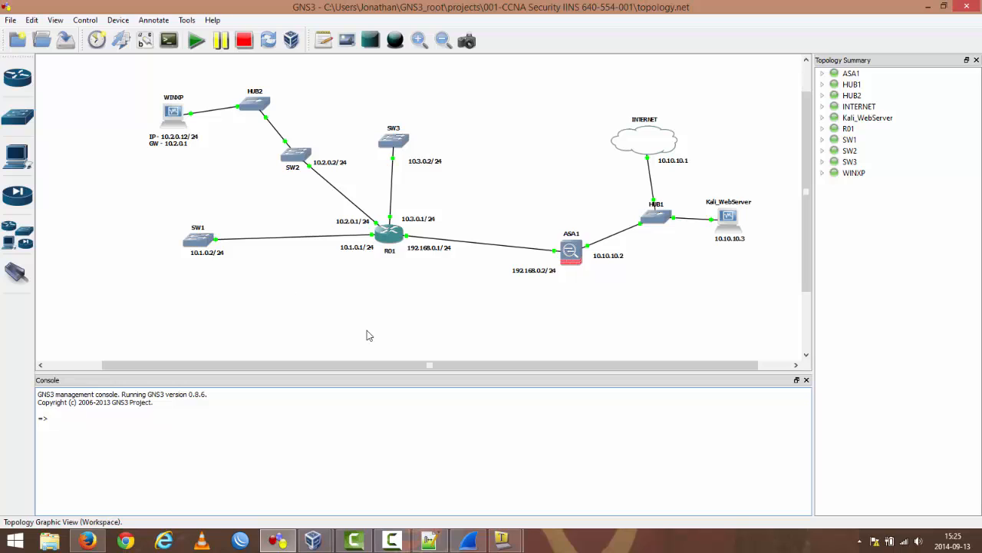